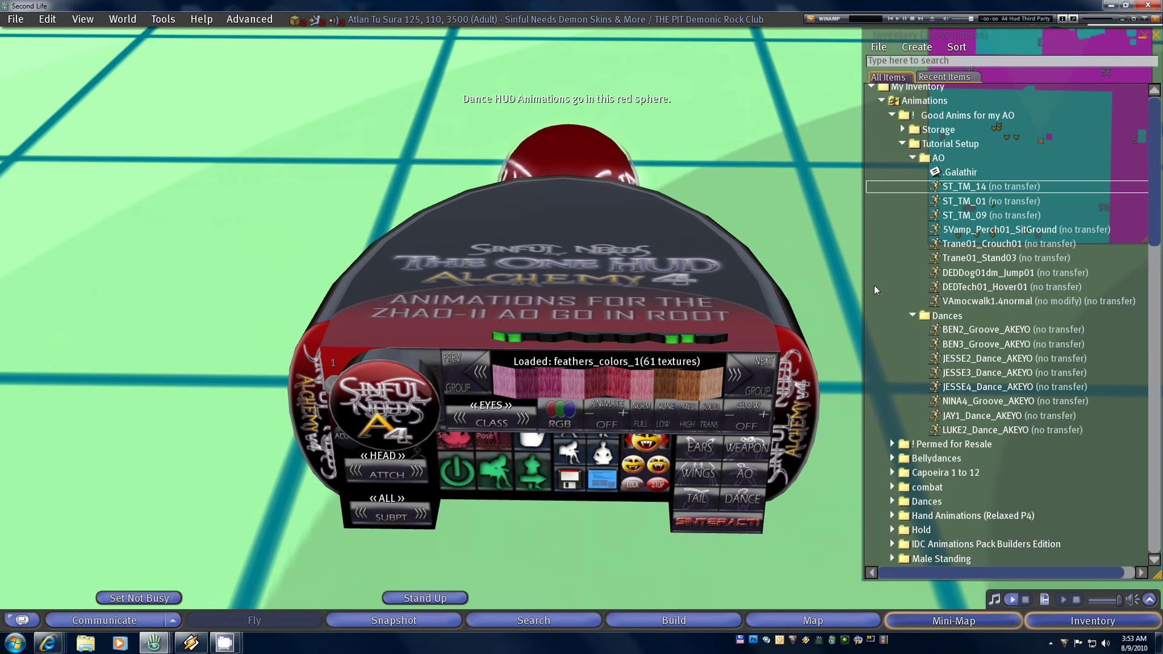
Select the ST_TM_14 animation in inventory and open the HUD for editing
{"action": "left_click", "coordinate": [974, 187]}
{"action": "left_click_drag", "start_coordinate": [990, 299], "coordinate": [943, 159]}
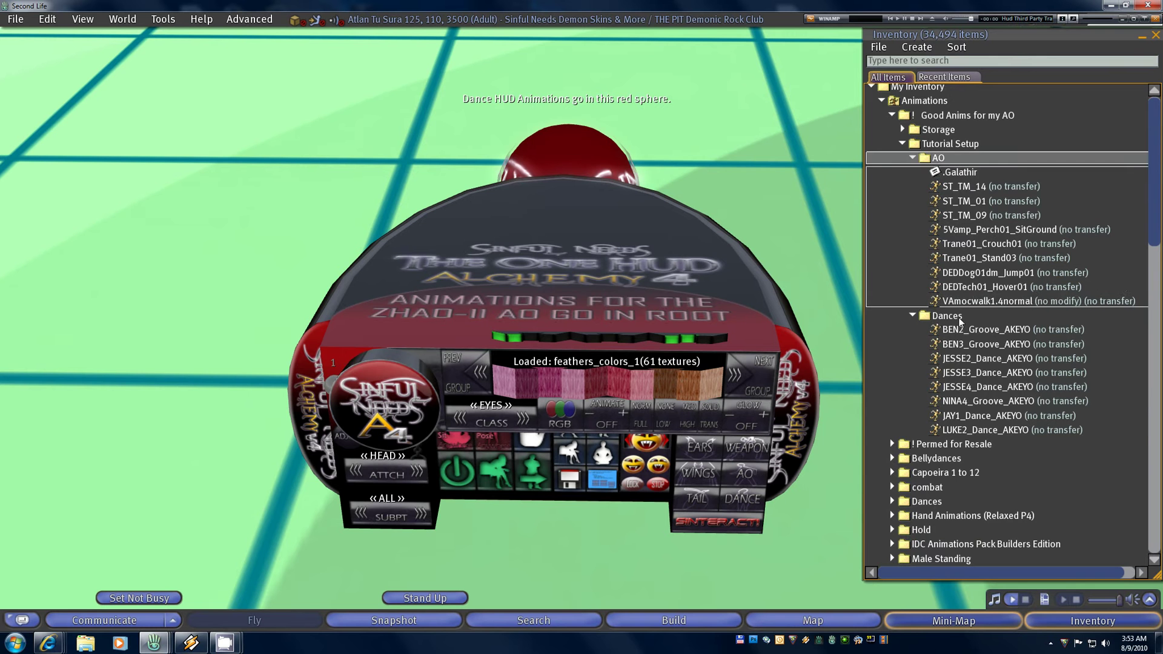
{"action": "left_click_drag", "start_coordinate": [960, 322], "coordinate": [1035, 249]}
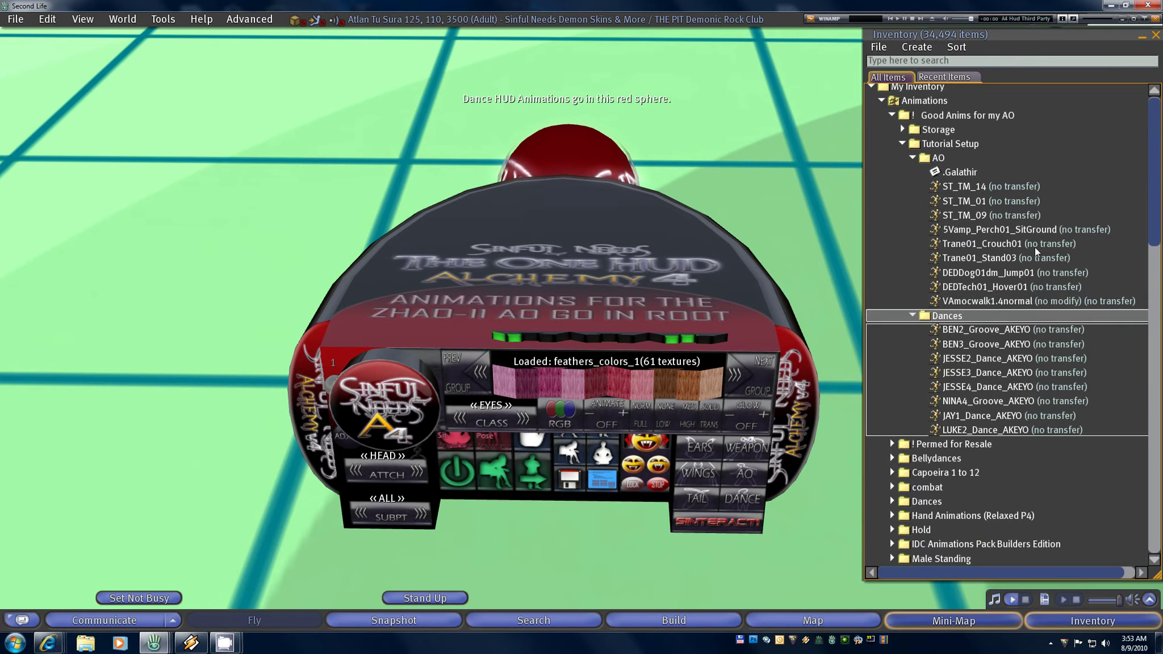
{"action": "left_click", "coordinate": [968, 192]}
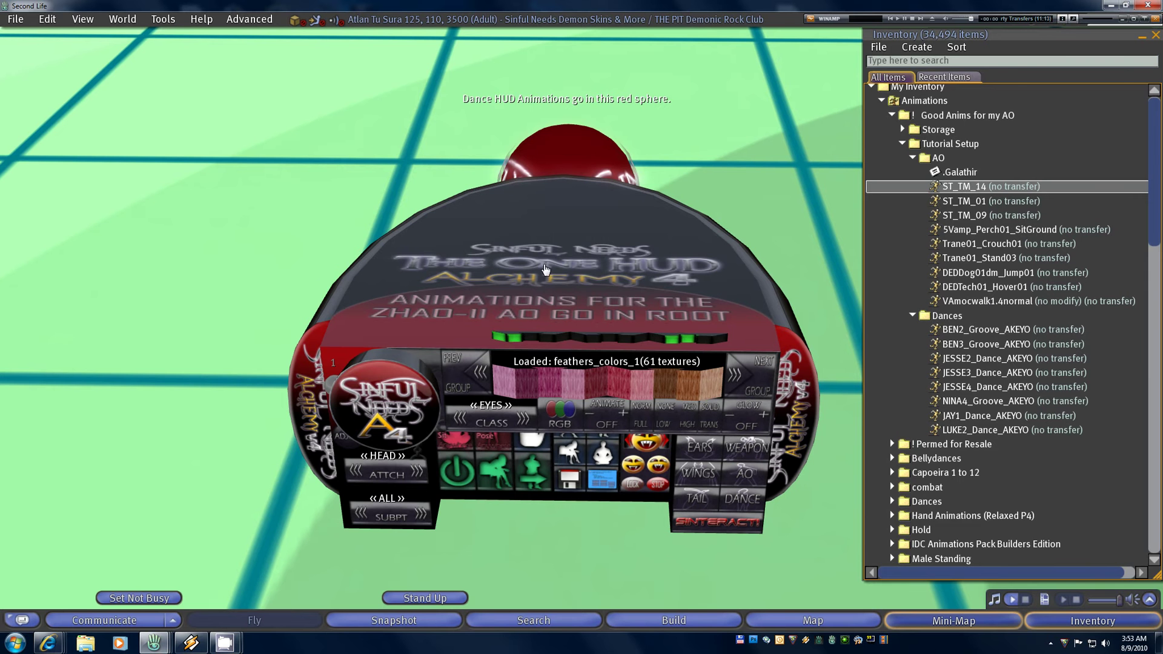
{"action": "right_click", "coordinate": [546, 230]}
{"action": "left_click", "coordinate": [515, 231]}
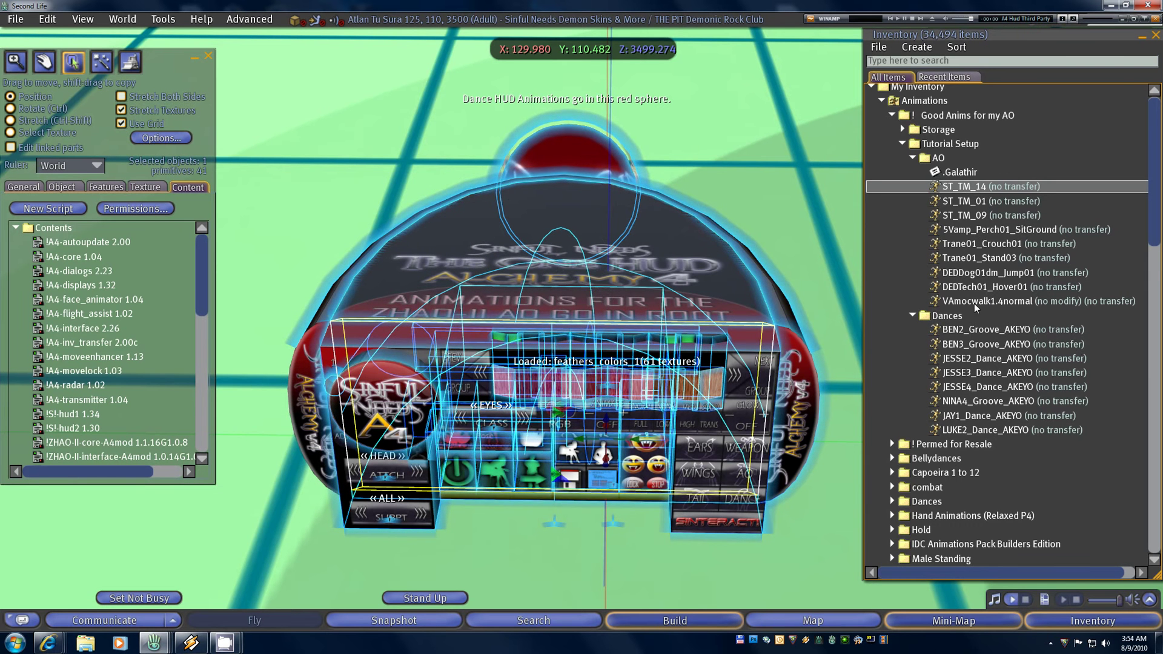
Copy the AO animations through VAmocwalk1.4normal into the HUD's contents and check the list
{"action": "left_click", "coordinate": [999, 301], "text": "shift"}
{"action": "left_click_drag", "start_coordinate": [999, 301], "coordinate": [577, 359]}
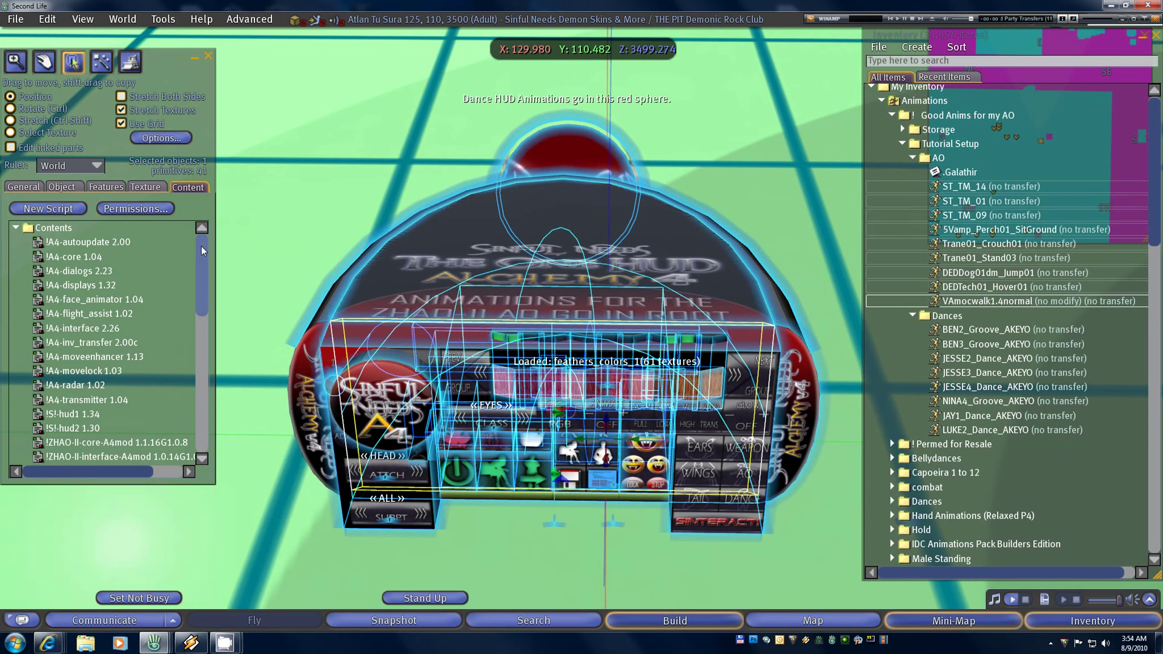
{"action": "left_click_drag", "start_coordinate": [201, 246], "coordinate": [187, 412]}
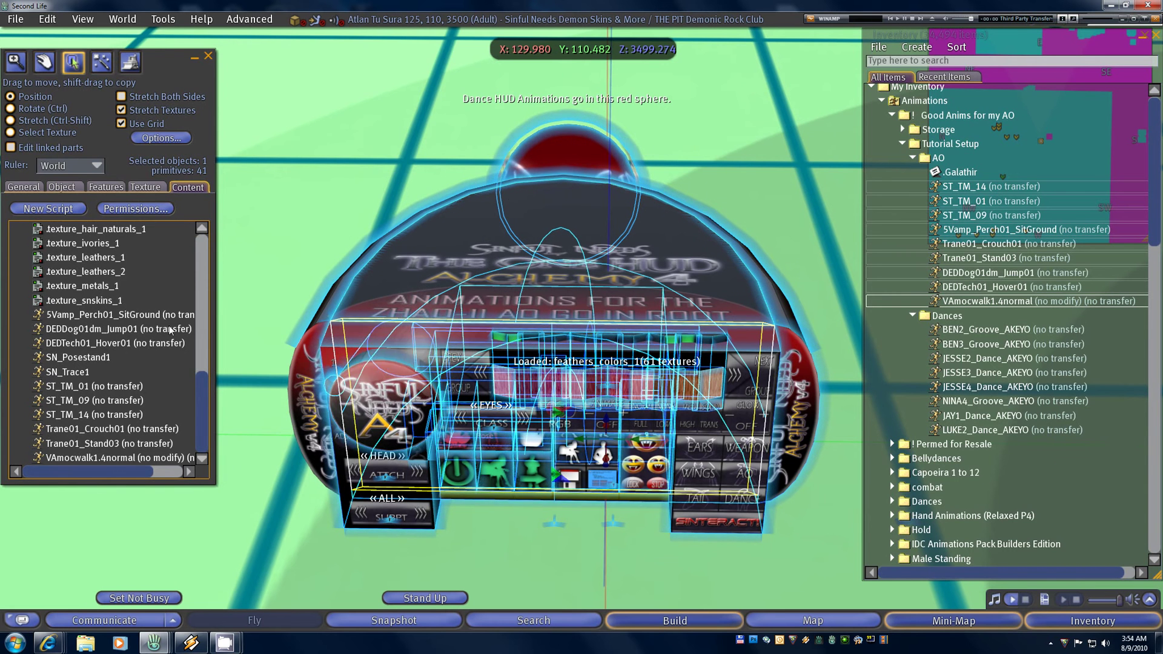
{"action": "left_click", "coordinate": [100, 358]}
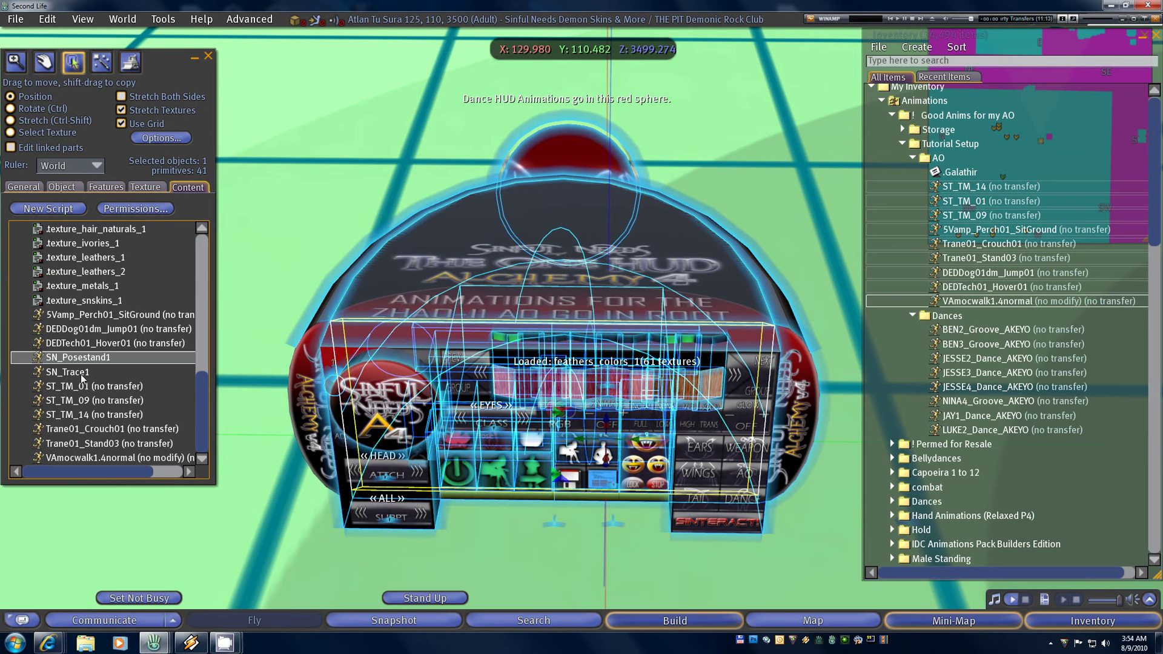
{"action": "left_click", "coordinate": [85, 377]}
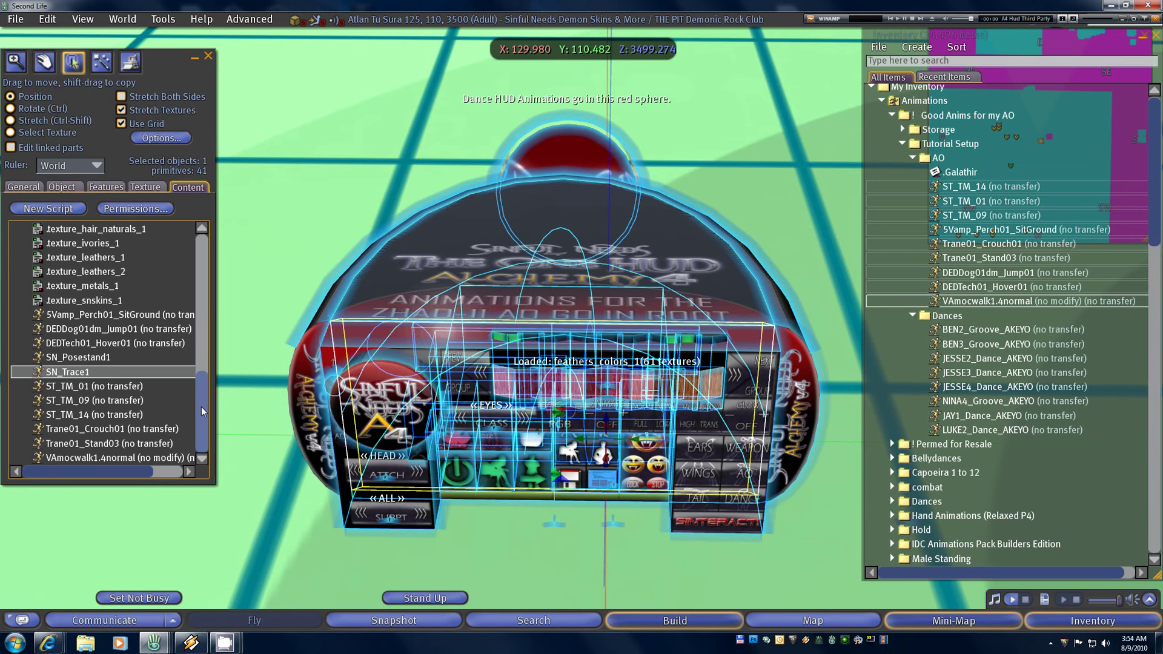
{"action": "left_click_drag", "start_coordinate": [201, 406], "coordinate": [206, 322]}
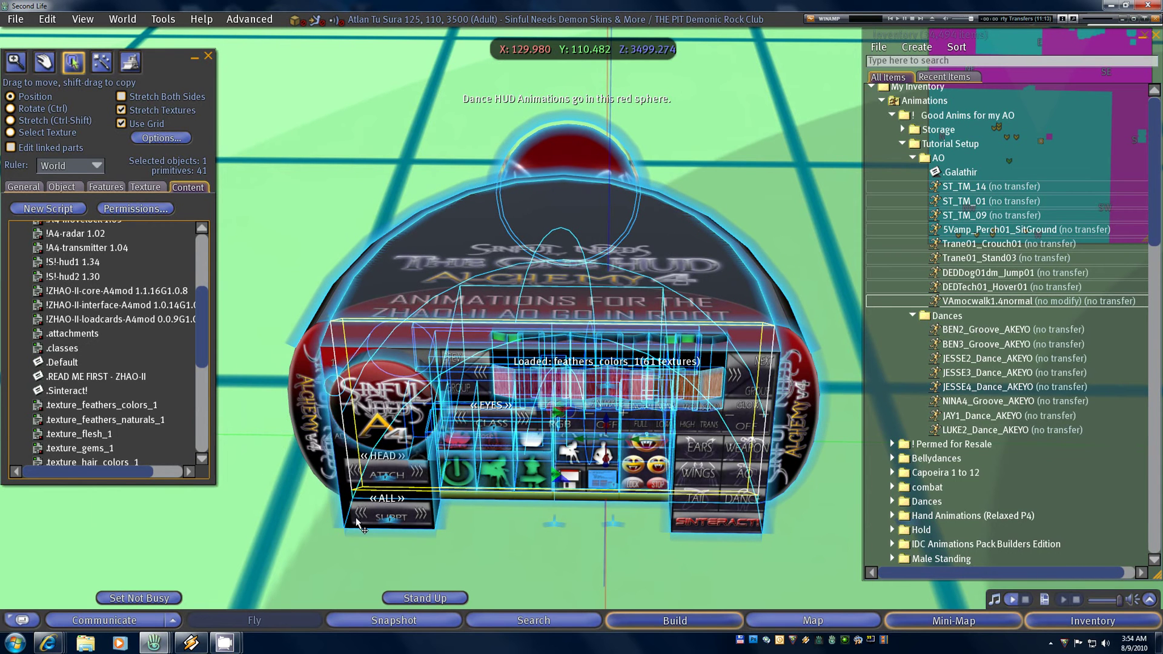
{"action": "double_click", "coordinate": [70, 362]}
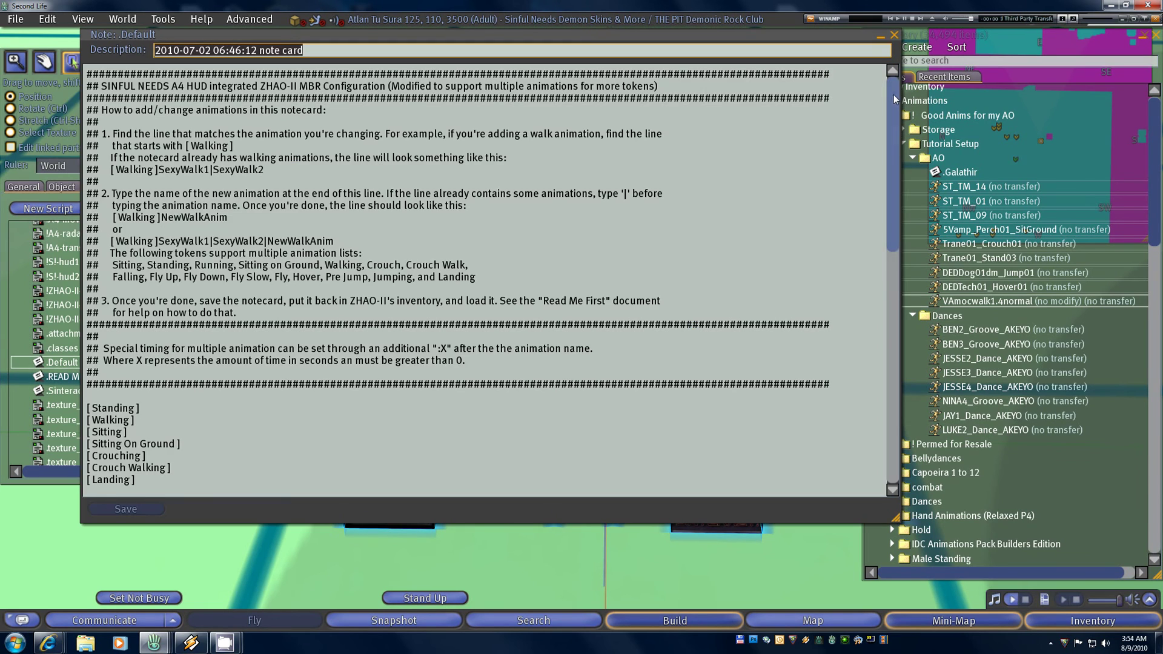
{"action": "mouse_move", "coordinate": [891, 88]}
{"action": "left_mouse_down"}
{"action": "mouse_move", "coordinate": [890, 353]}
{"action": "mouse_move", "coordinate": [888, 76]}
{"action": "mouse_move", "coordinate": [875, 361]}
{"action": "mouse_move", "coordinate": [883, 97]}
{"action": "left_mouse_up"}
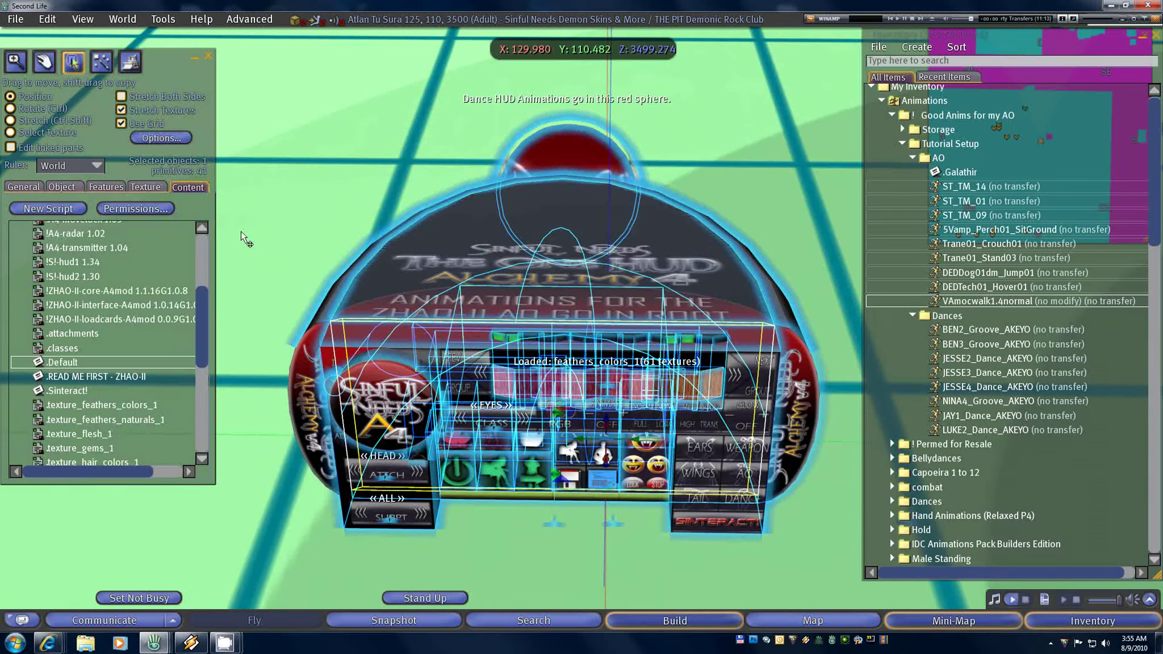
{"action": "left_click", "coordinate": [894, 36]}
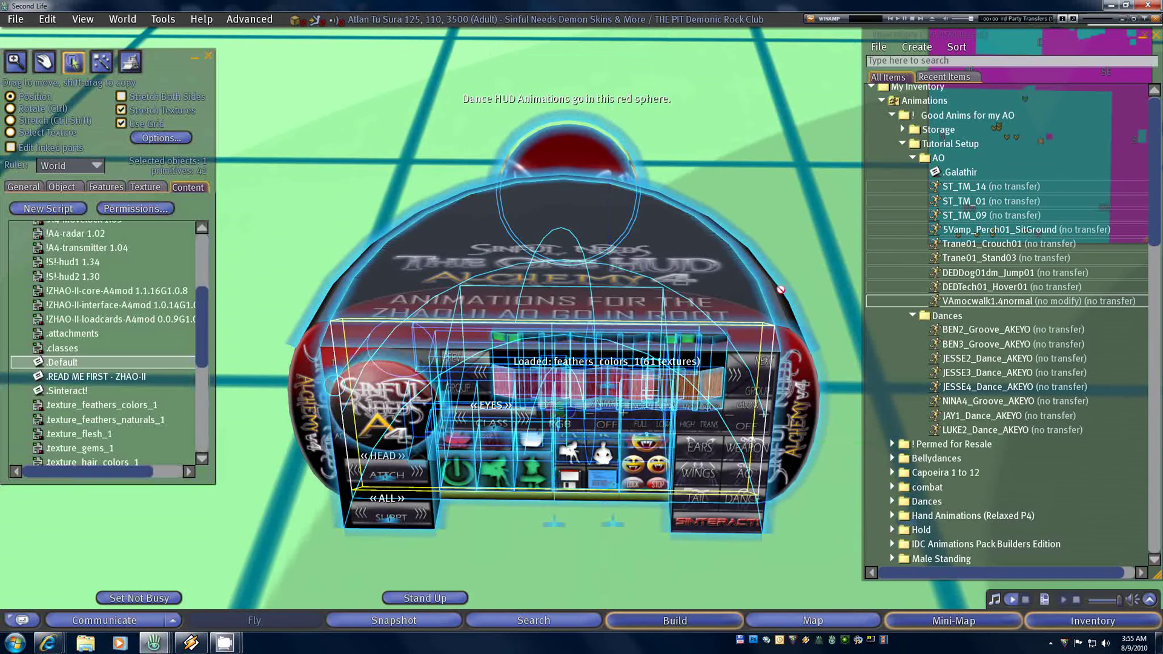
{"action": "left_click_drag", "start_coordinate": [53, 367], "coordinate": [969, 174]}
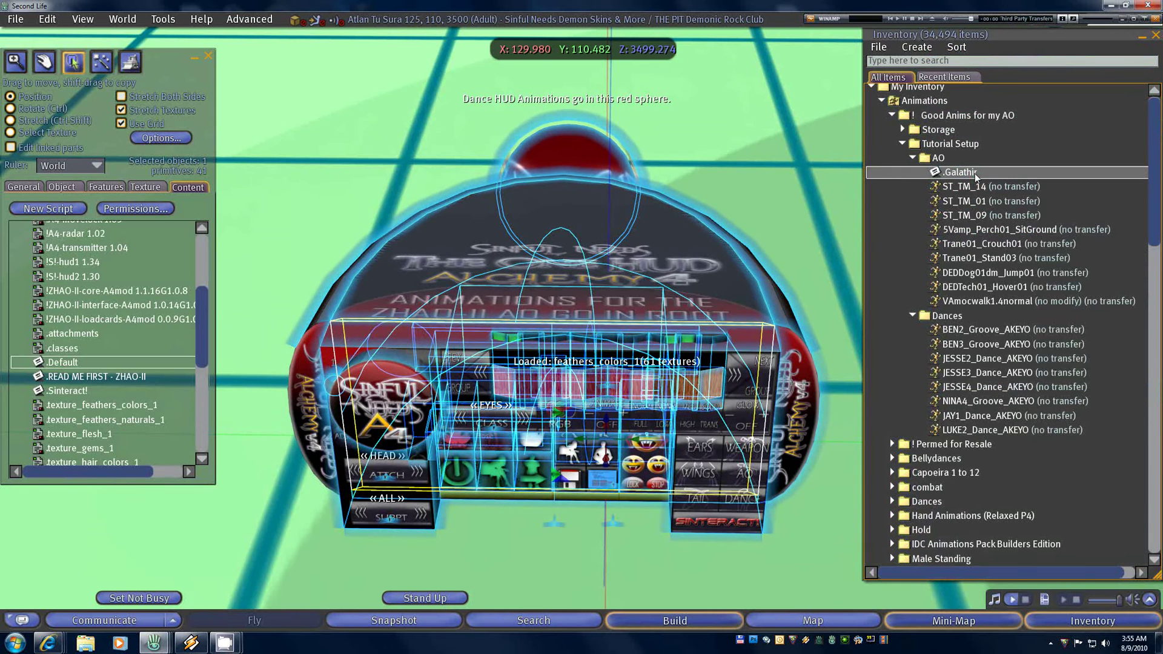
Open the AO configuration notecard and move its window up and to the right
{"action": "double_click", "coordinate": [975, 173]}
{"action": "left_click_drag", "start_coordinate": [373, 35], "coordinate": [406, 101]}
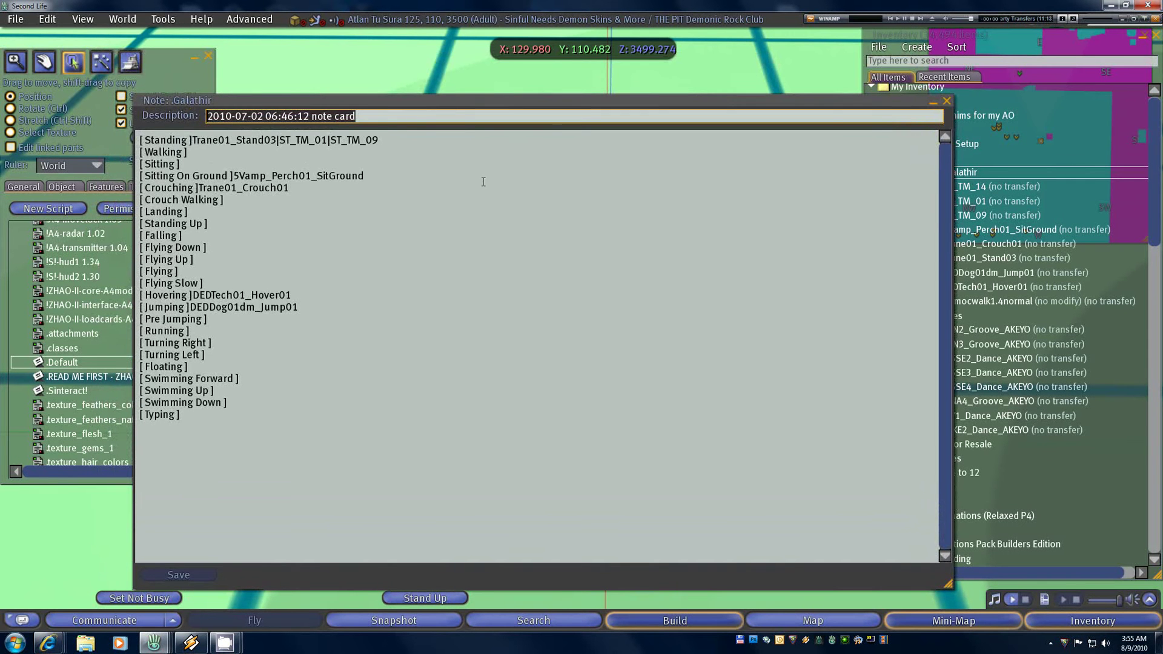
{"action": "left_click_drag", "start_coordinate": [461, 108], "coordinate": [554, 80]}
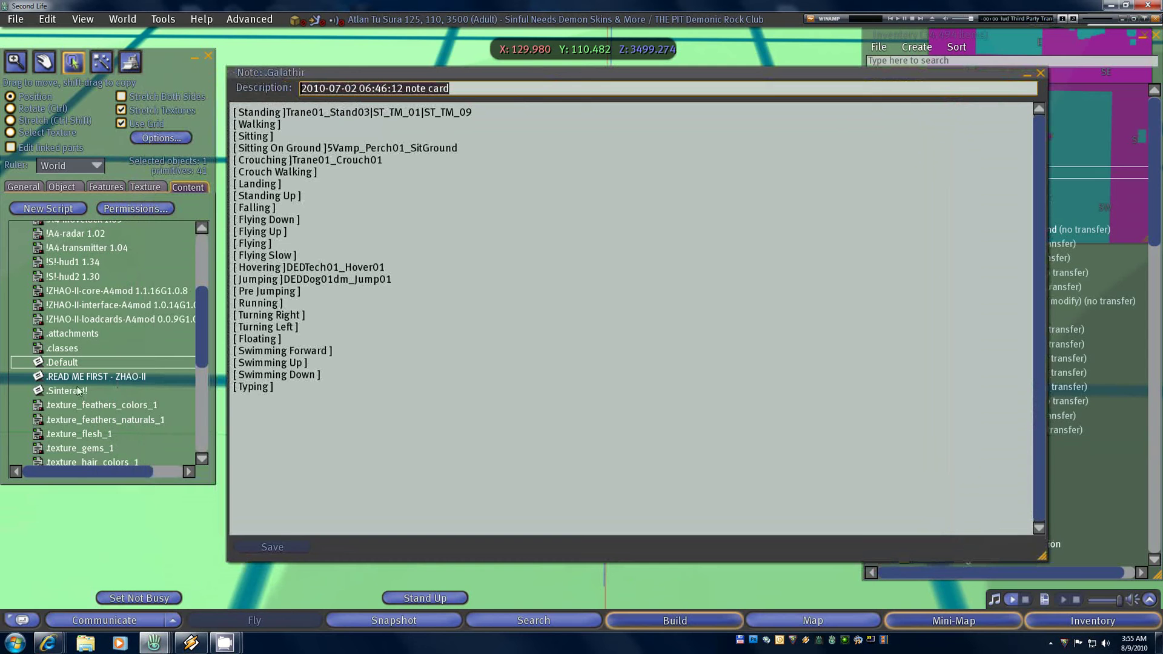
Review the .Default notecard for reference, close it, and reposition the AO notecard
{"action": "left_click", "coordinate": [50, 364]}
{"action": "double_click", "coordinate": [49, 362]}
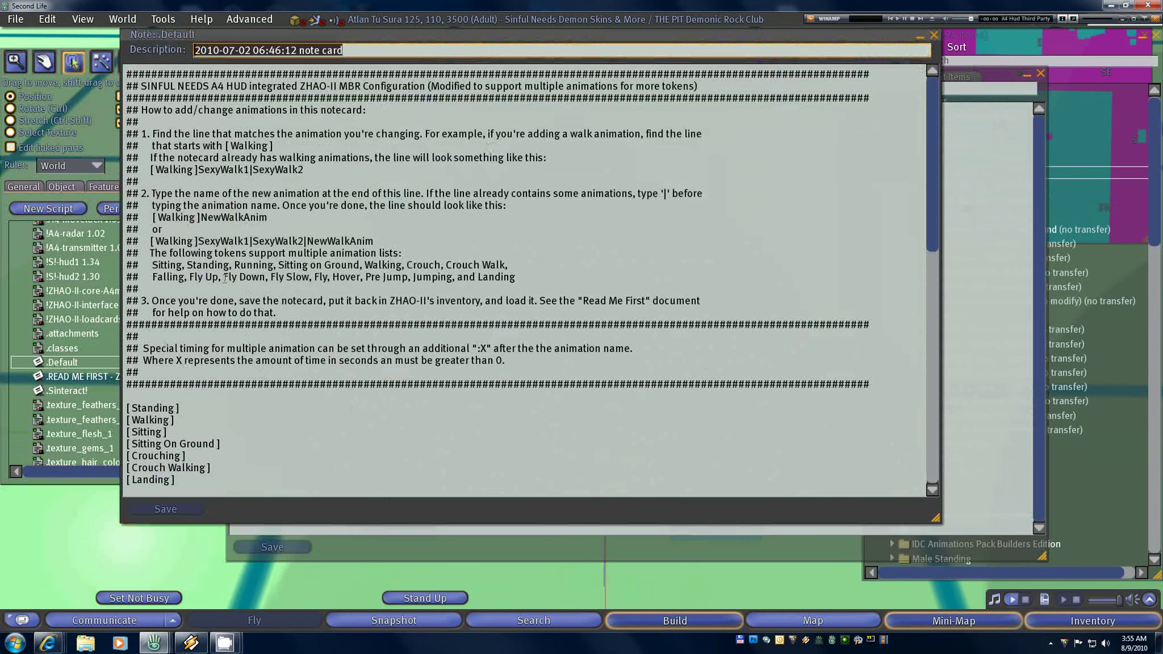
{"action": "left_click_drag", "start_coordinate": [931, 91], "coordinate": [928, 374]}
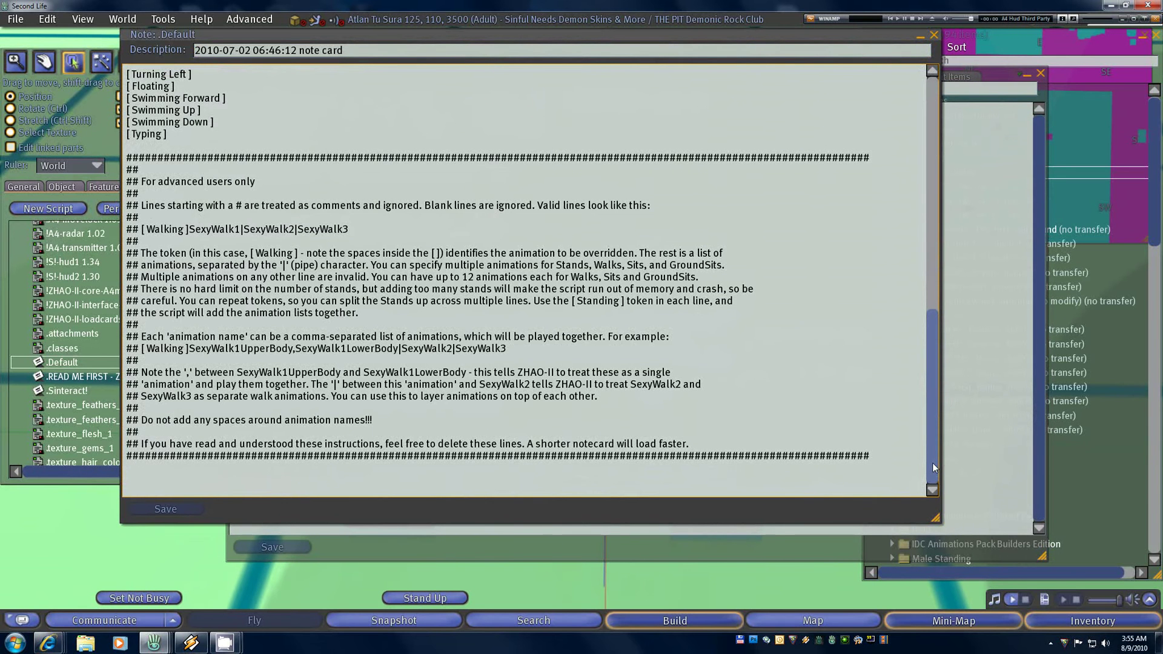
{"action": "left_click_drag", "start_coordinate": [933, 463], "coordinate": [933, 73]}
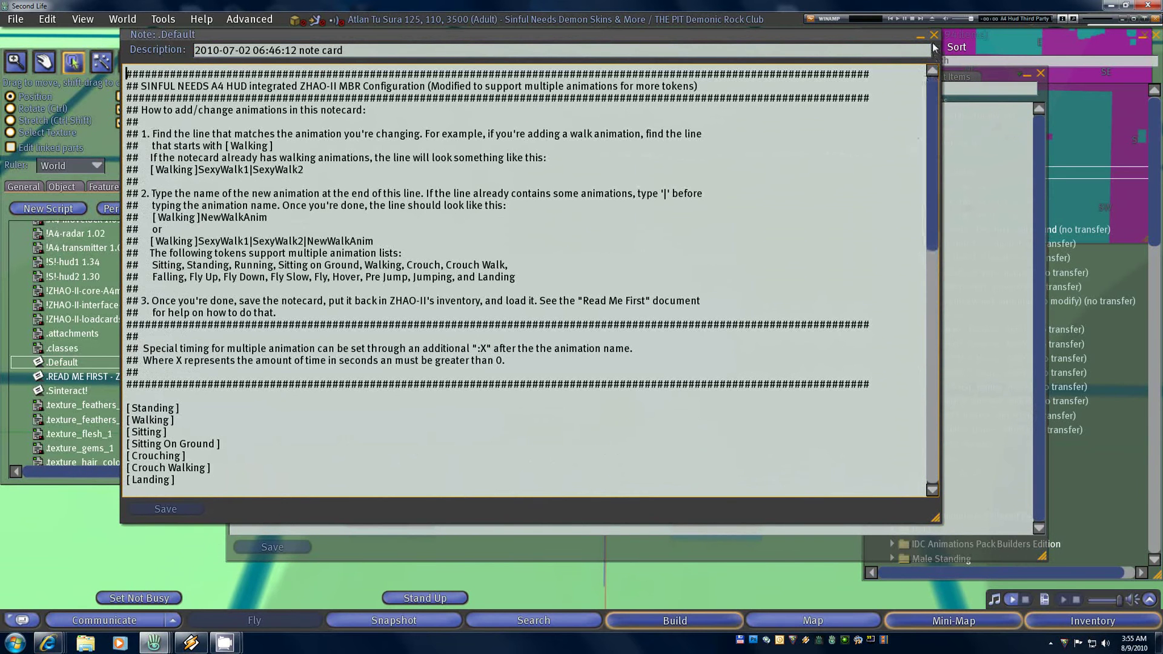
{"action": "left_click", "coordinate": [933, 35]}
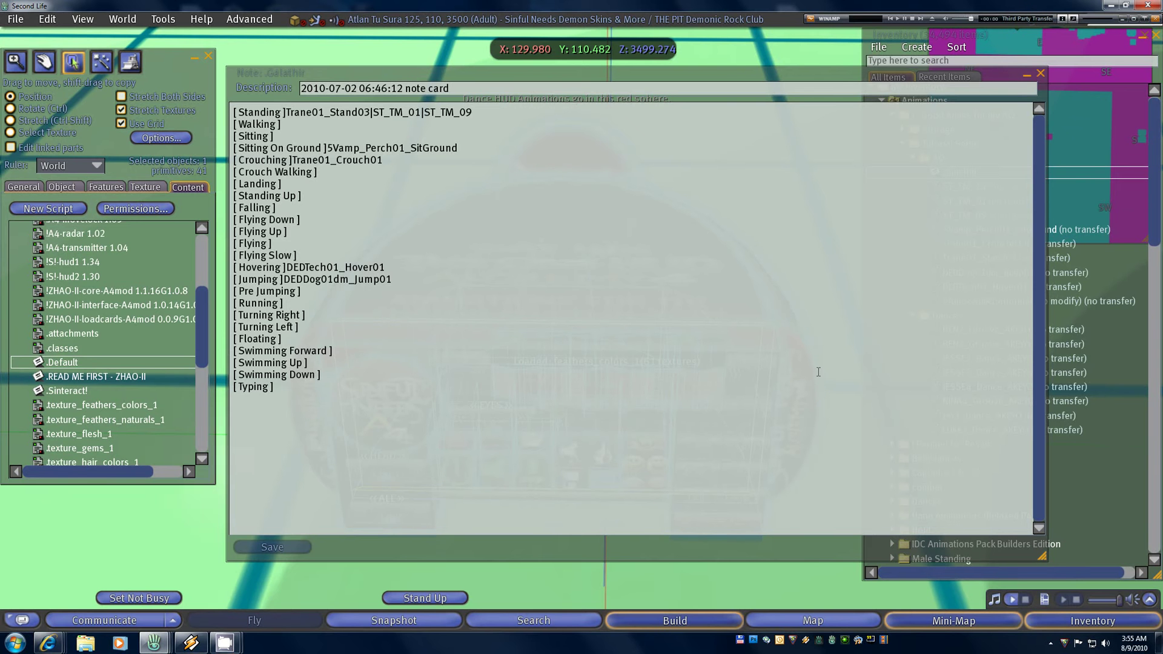
{"action": "left_click_drag", "start_coordinate": [842, 75], "coordinate": [931, 80]}
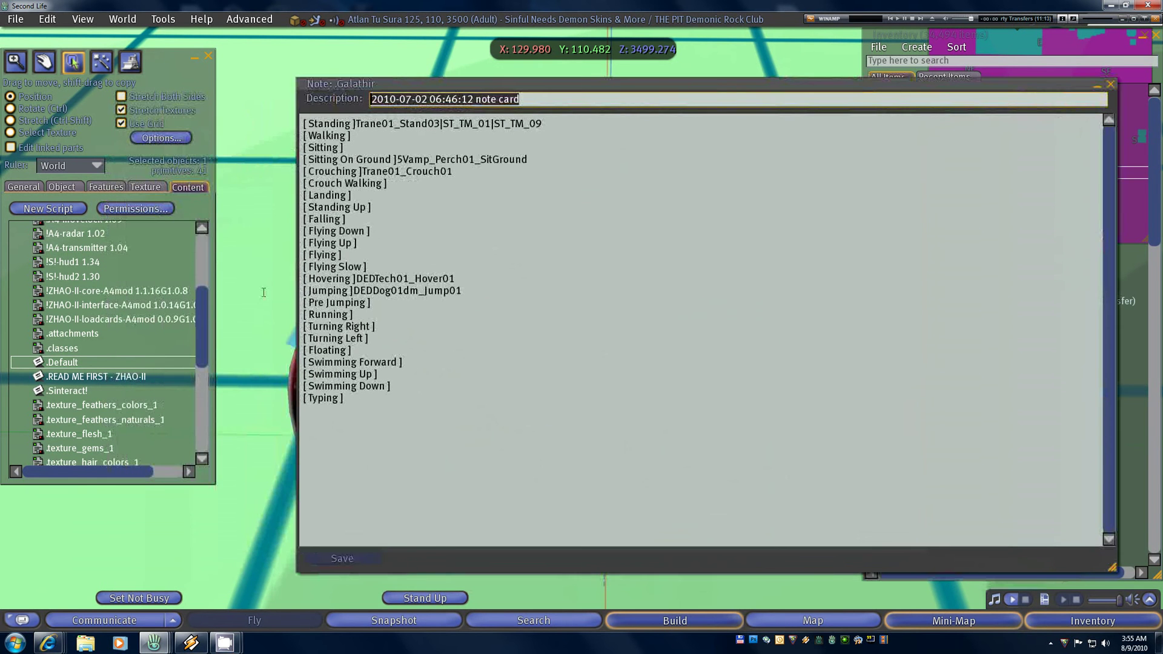
{"action": "left_click_drag", "start_coordinate": [201, 310], "coordinate": [197, 420]}
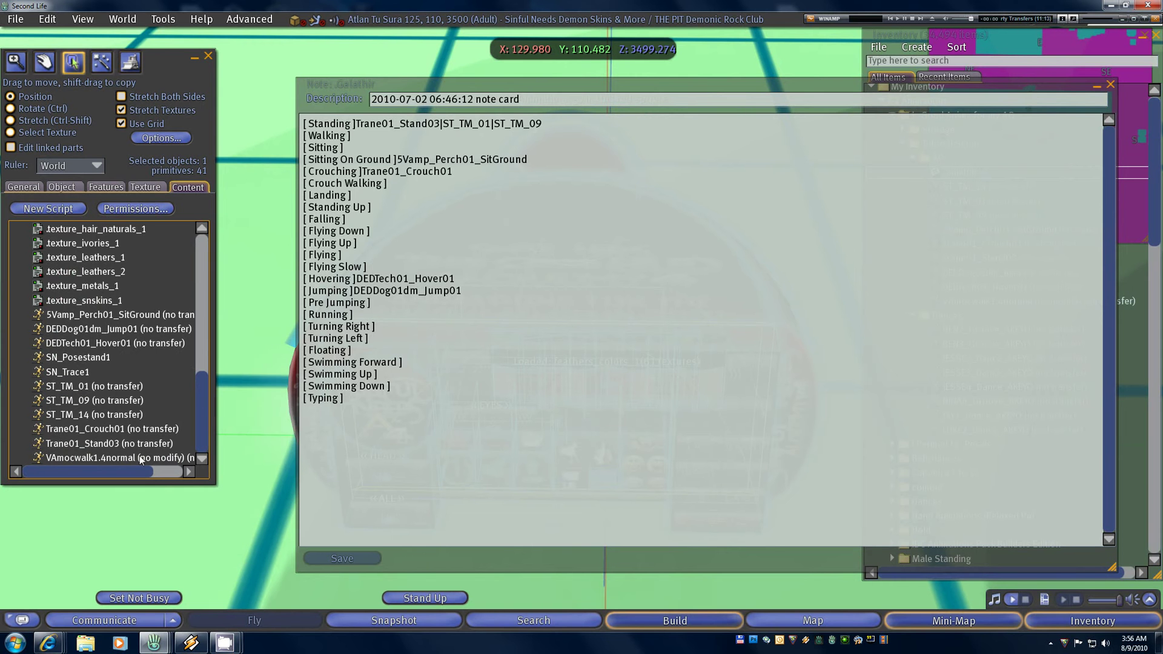
Copy VAmocwalk1.4normal's name from its properties and paste it after the [Walking ] entry
{"action": "left_click", "coordinate": [121, 456]}
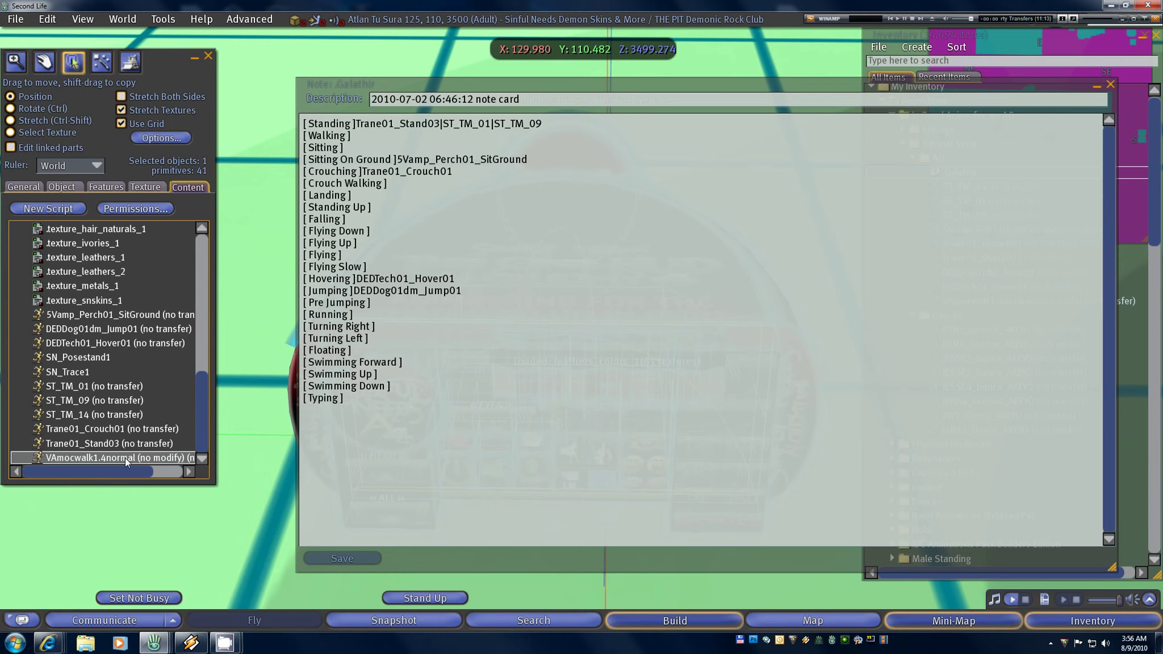
{"action": "right_click", "coordinate": [125, 456]}
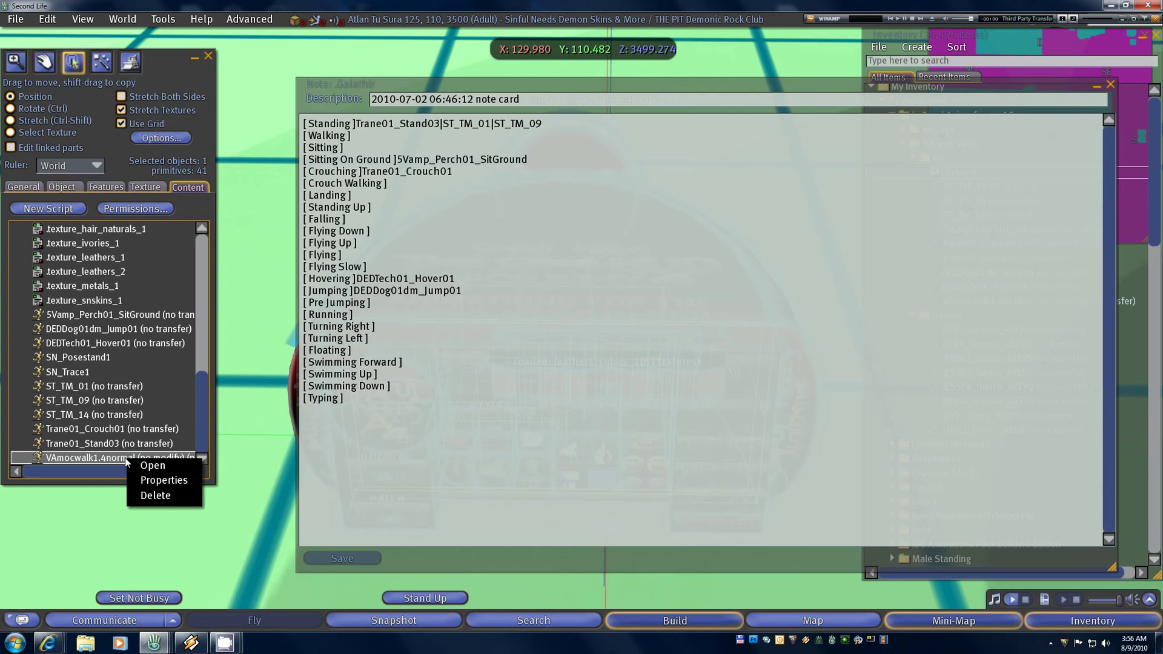
{"action": "left_click", "coordinate": [171, 481]}
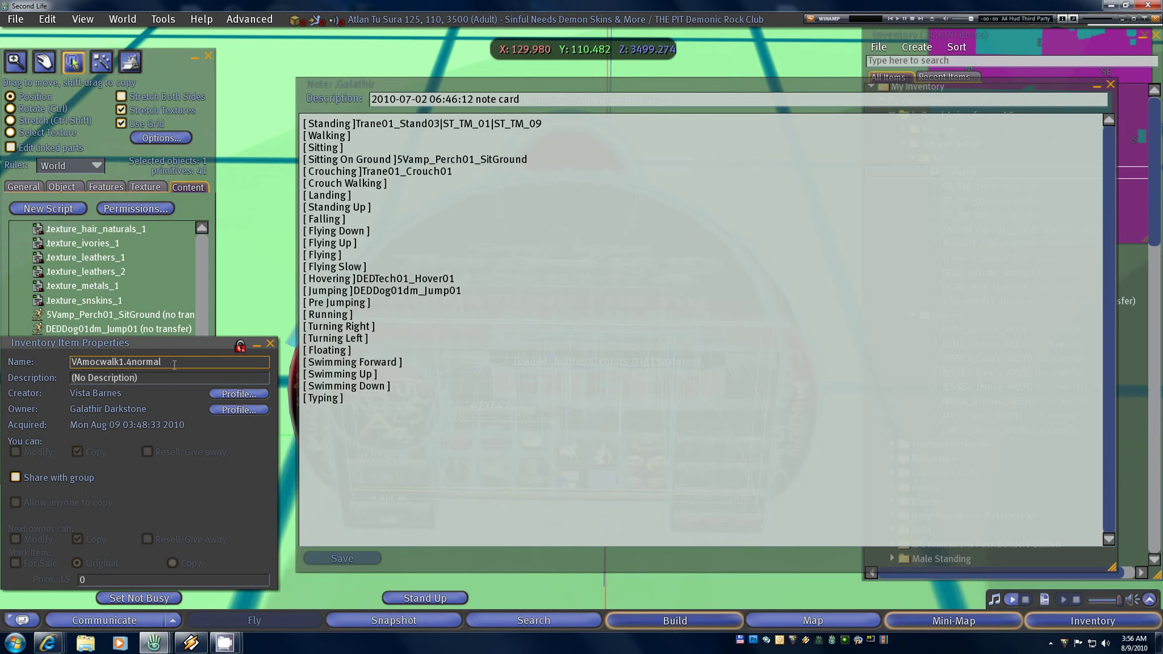
{"action": "left_click_drag", "start_coordinate": [174, 363], "coordinate": [8, 366]}
{"action": "key", "text": "ctrl+c"}
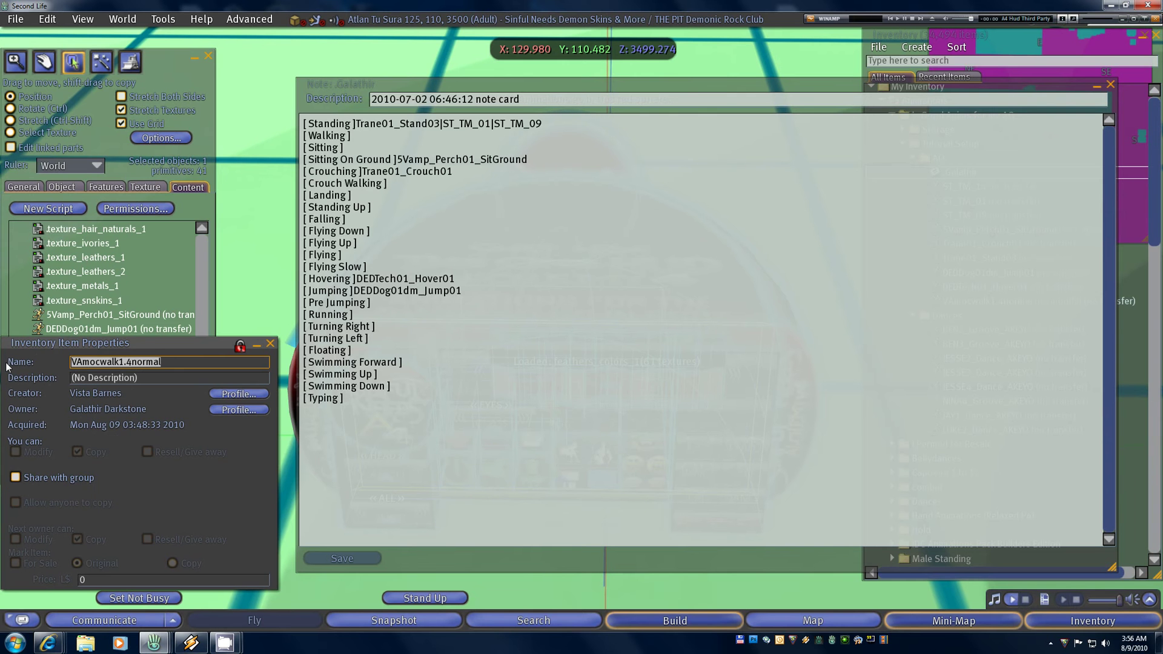
{"action": "left_click", "coordinate": [269, 345]}
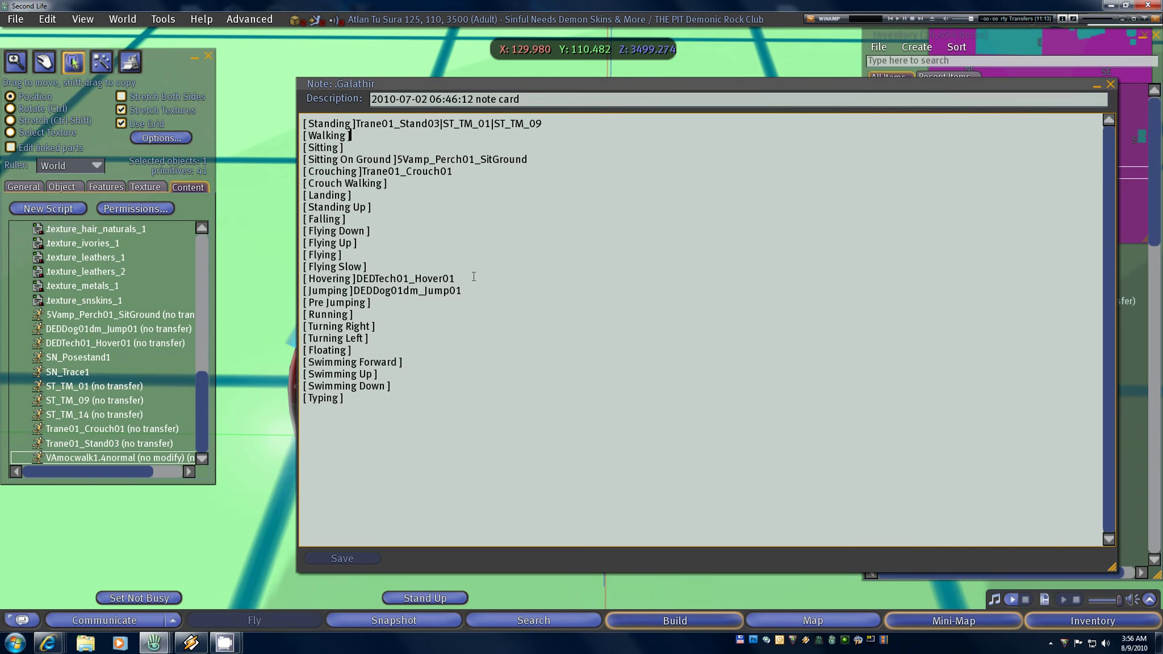
{"action": "key", "text": "ctrl+v"}
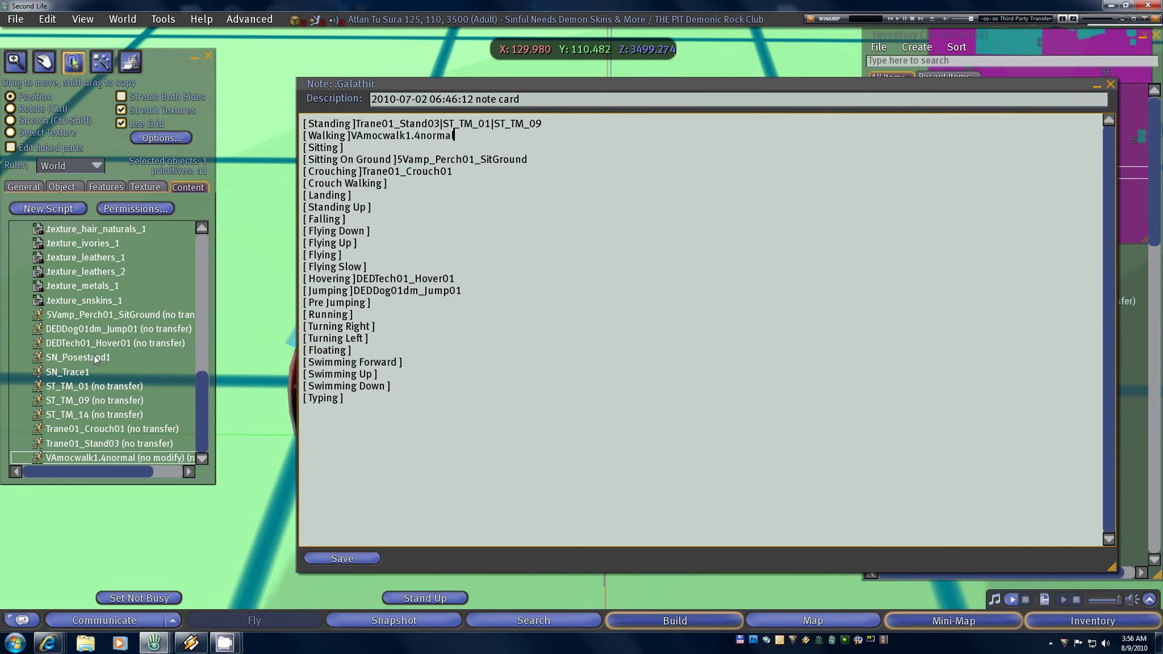
Copy the ST_TM_14 animation name from its item properties
{"action": "left_click", "coordinate": [99, 414]}
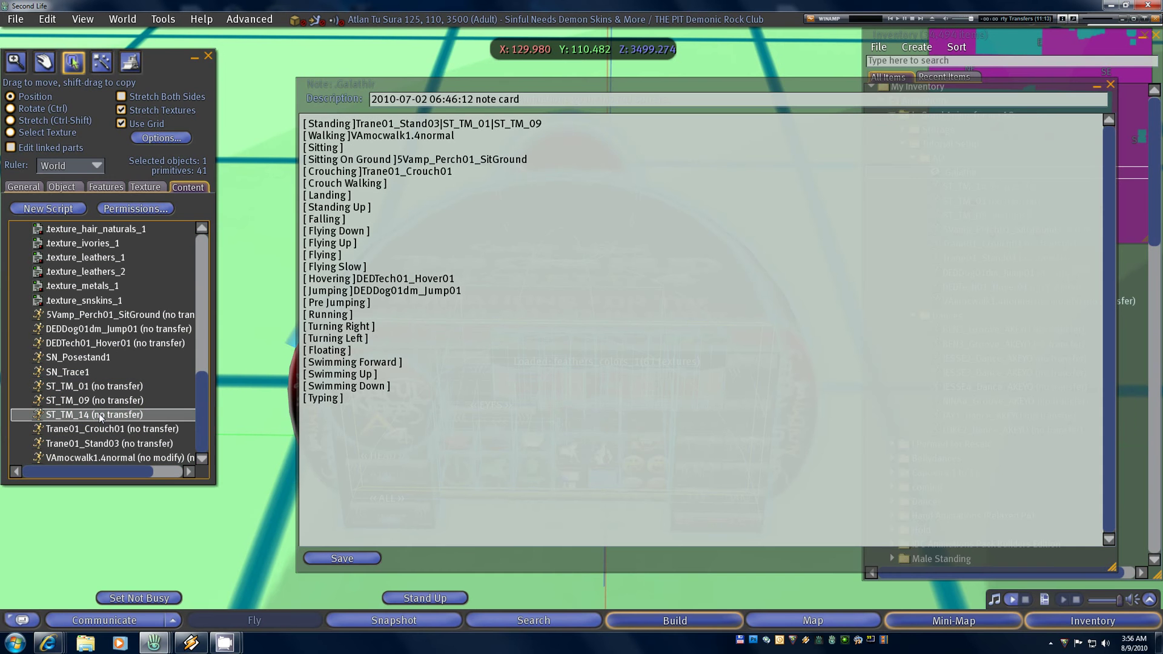
{"action": "right_click", "coordinate": [100, 414]}
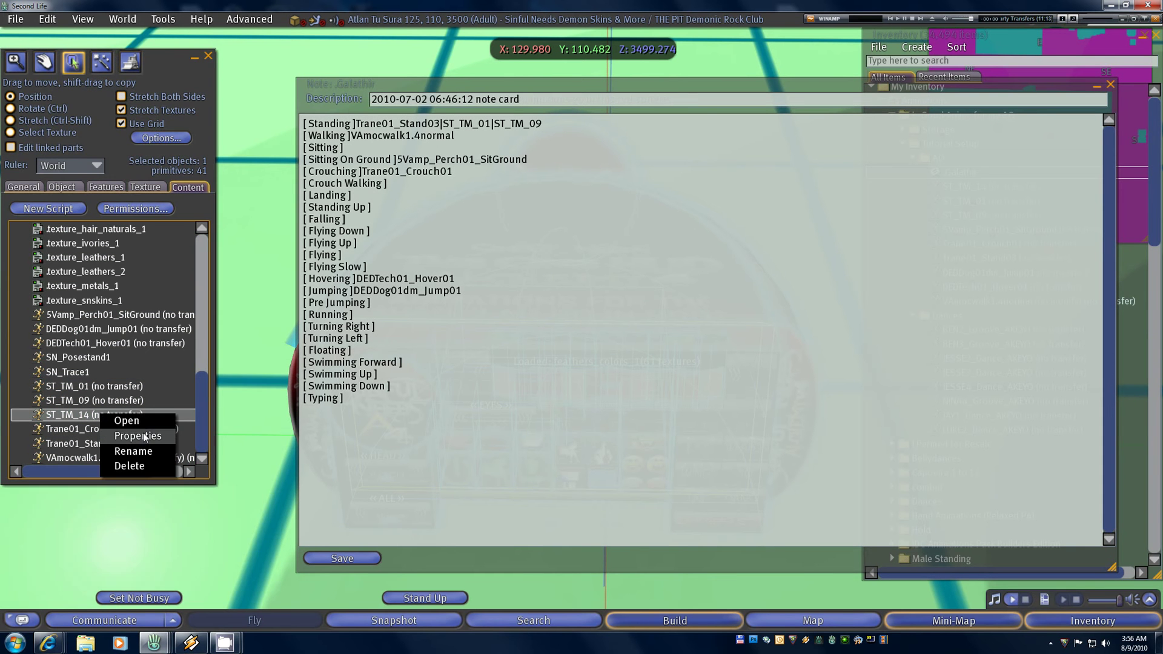
{"action": "left_click", "coordinate": [143, 434]}
{"action": "double_click", "coordinate": [138, 362]}
{"action": "key", "text": "ctrl+c"}
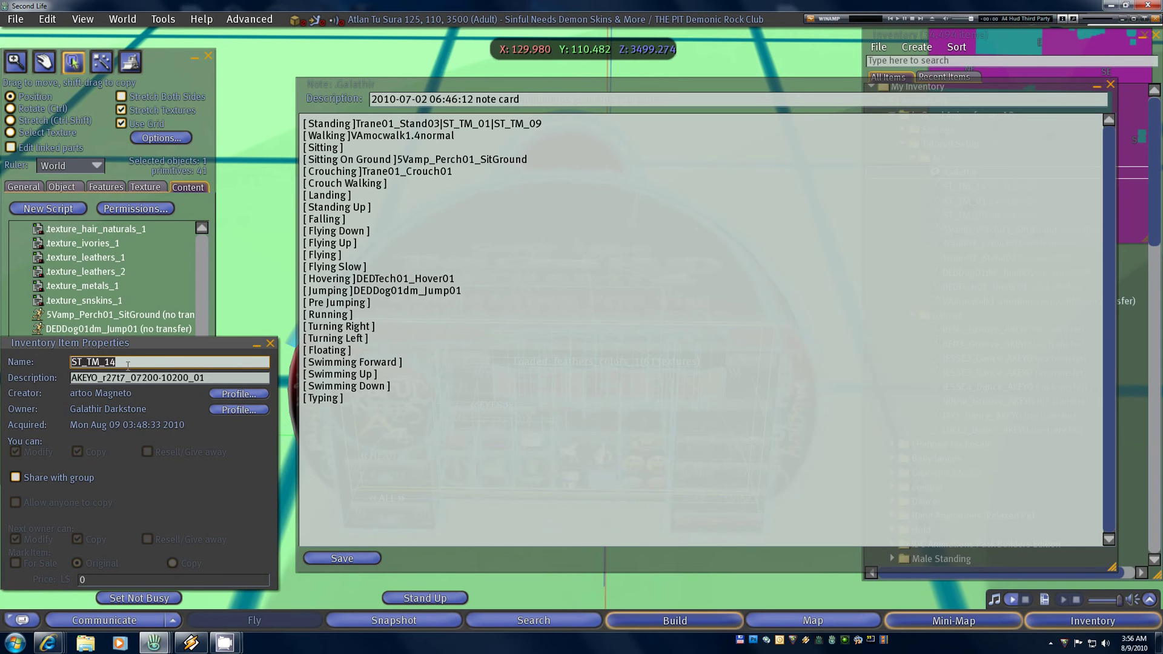
{"action": "left_click", "coordinate": [271, 343]}
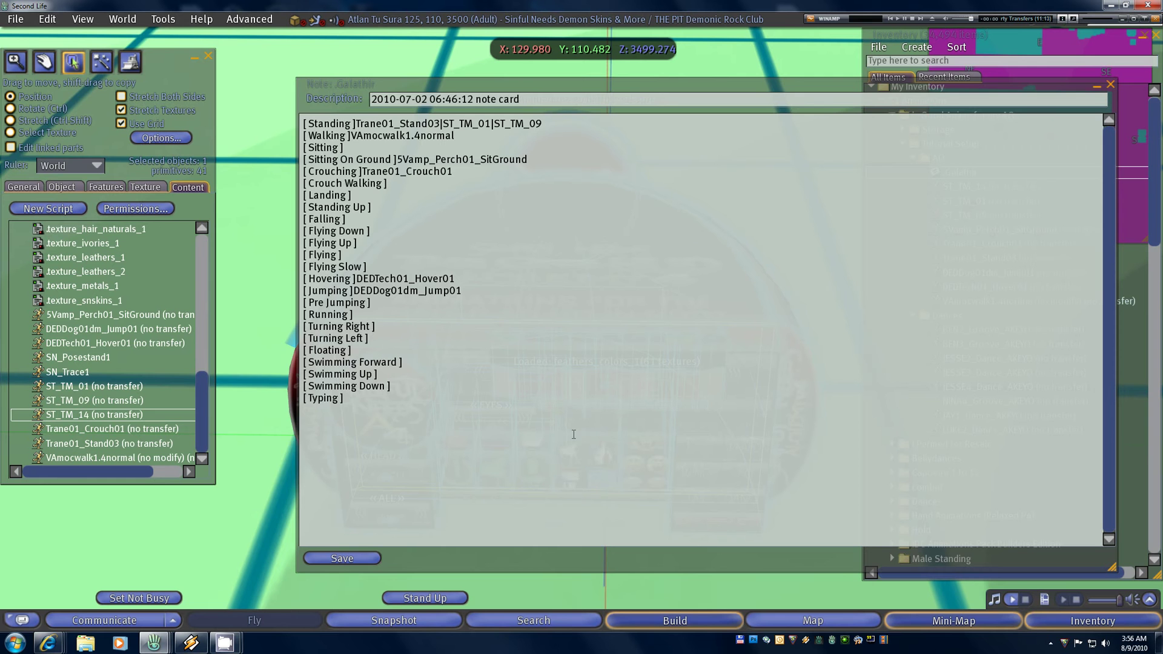
Append |ST_TM_14 after ST_TM_09 on the Standing line and save the notecard
{"action": "left_click", "coordinate": [562, 126]}
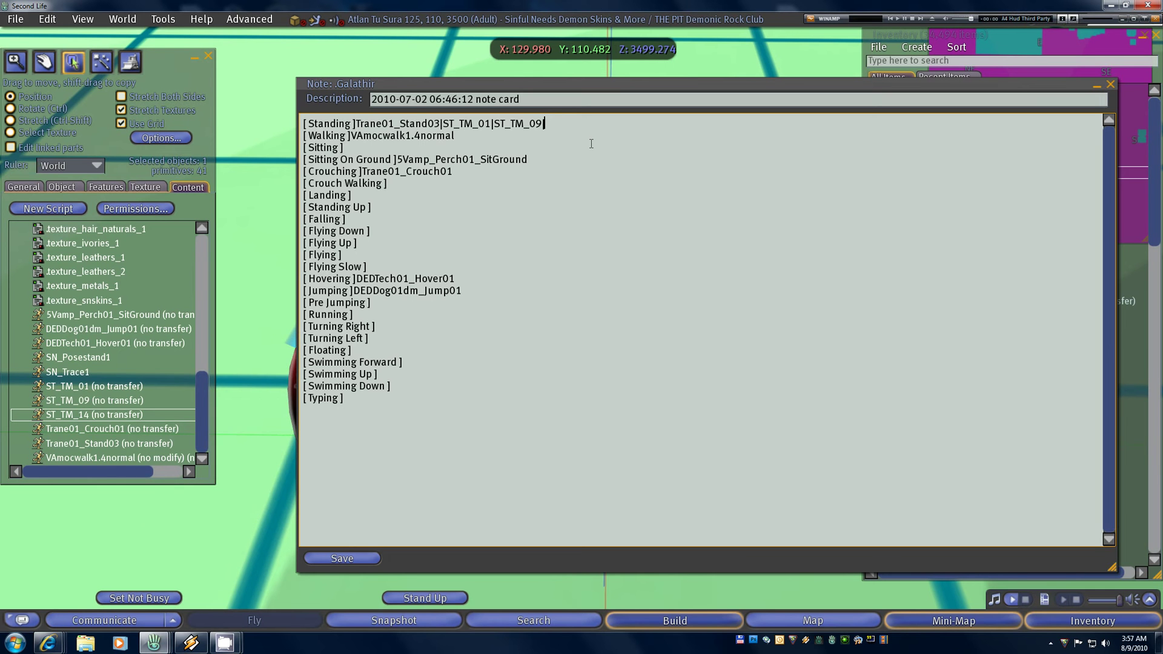
{"action": "type", "text": "|ST_TM_14"}
{"action": "left_click", "coordinate": [343, 558]}
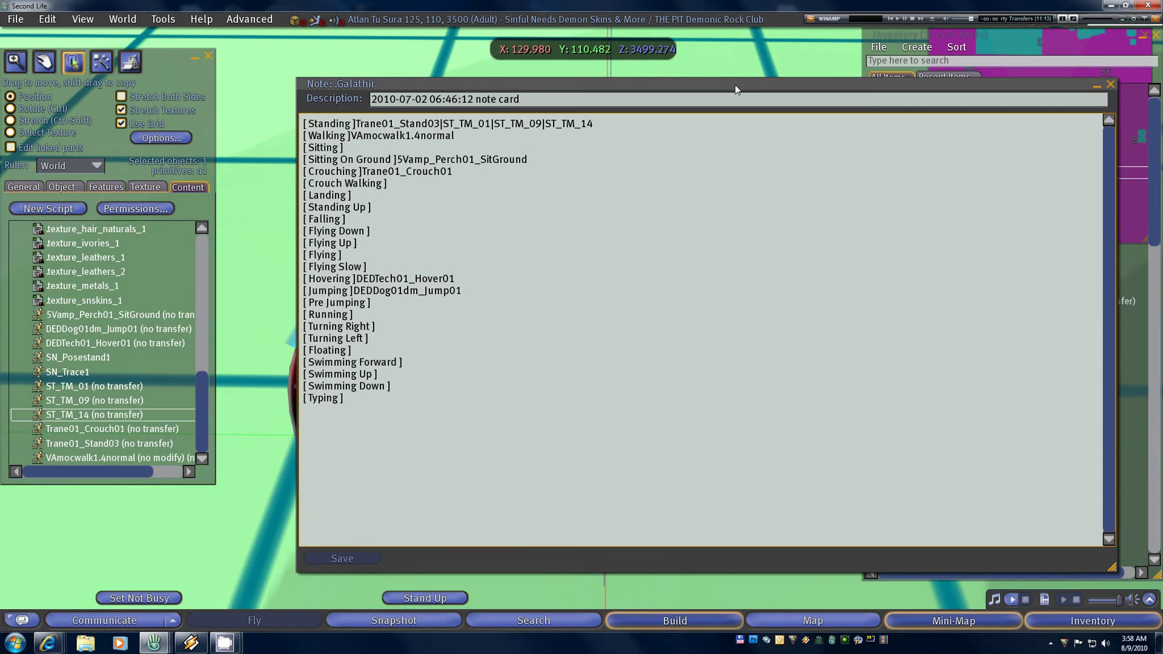
Close the .Galathir notecard, reopen and close it once more, then exit the Build tools
{"action": "key", "text": "ctrl+w"}
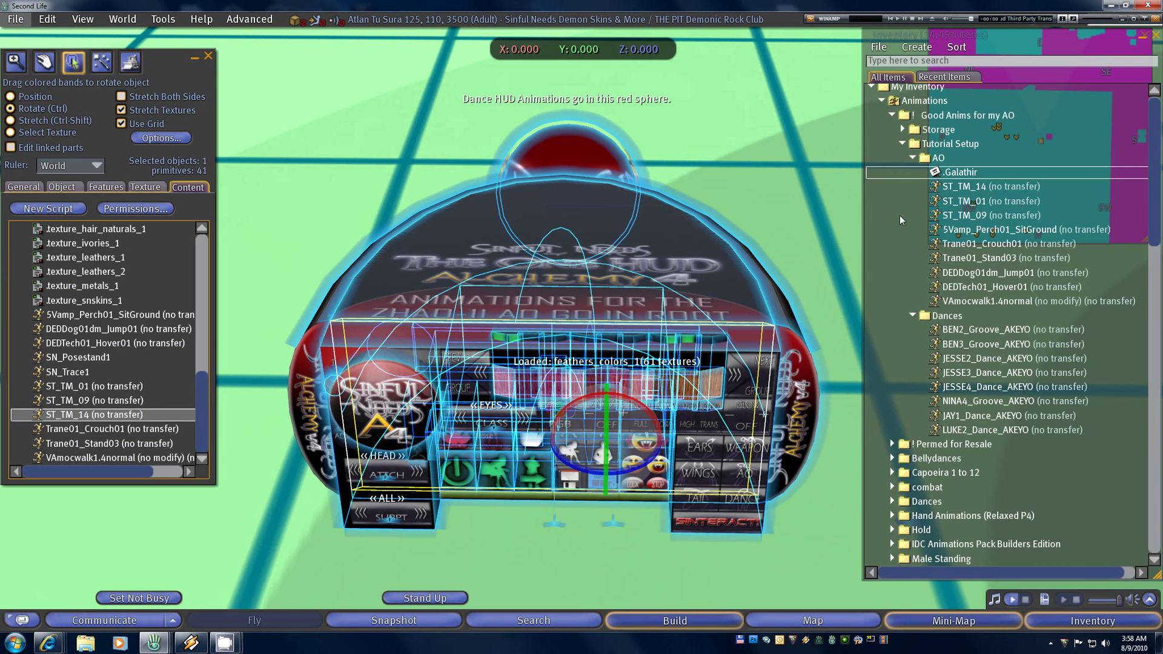
{"action": "double_click", "coordinate": [970, 173]}
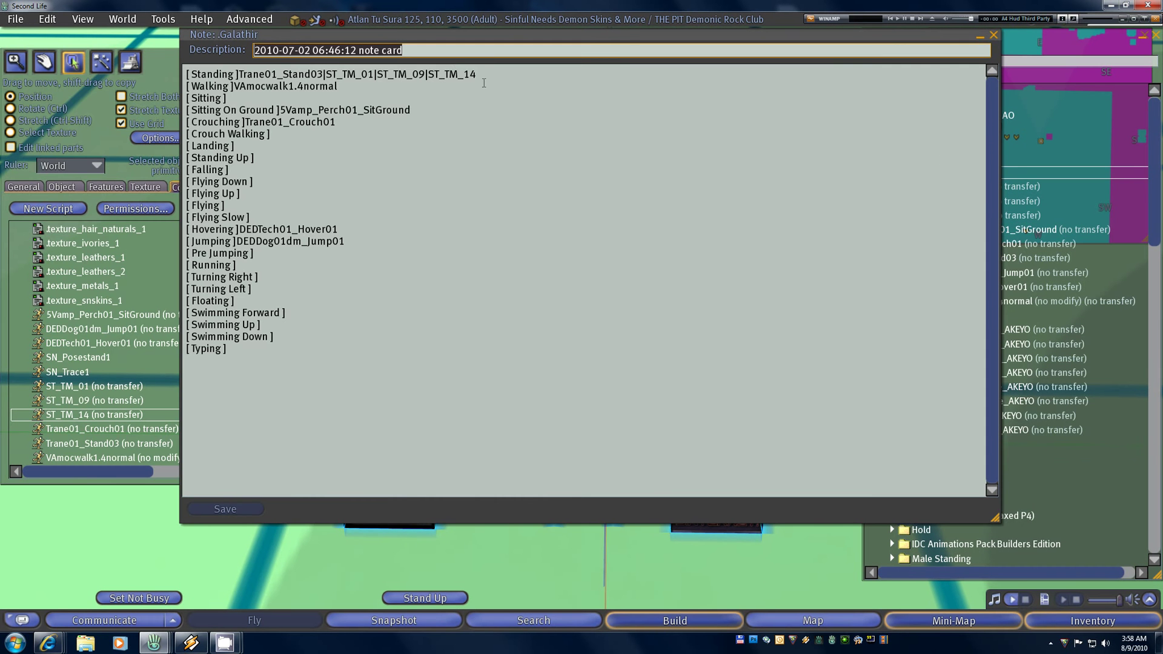
{"action": "key", "text": "ctrl+w"}
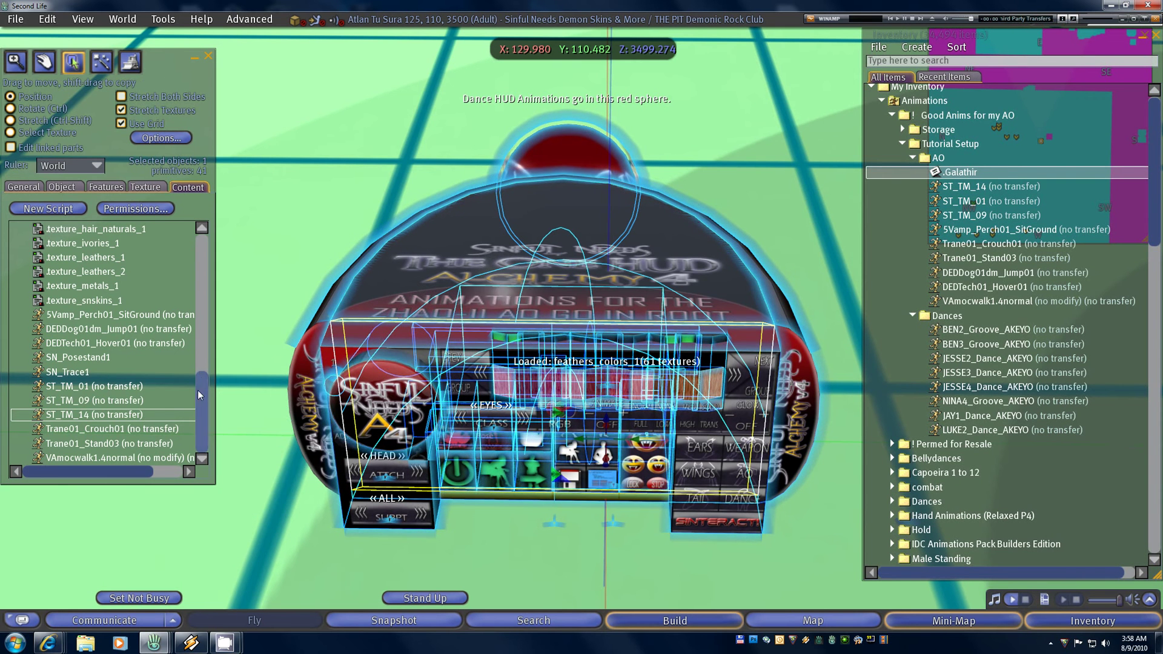
{"action": "left_click", "coordinate": [209, 57]}
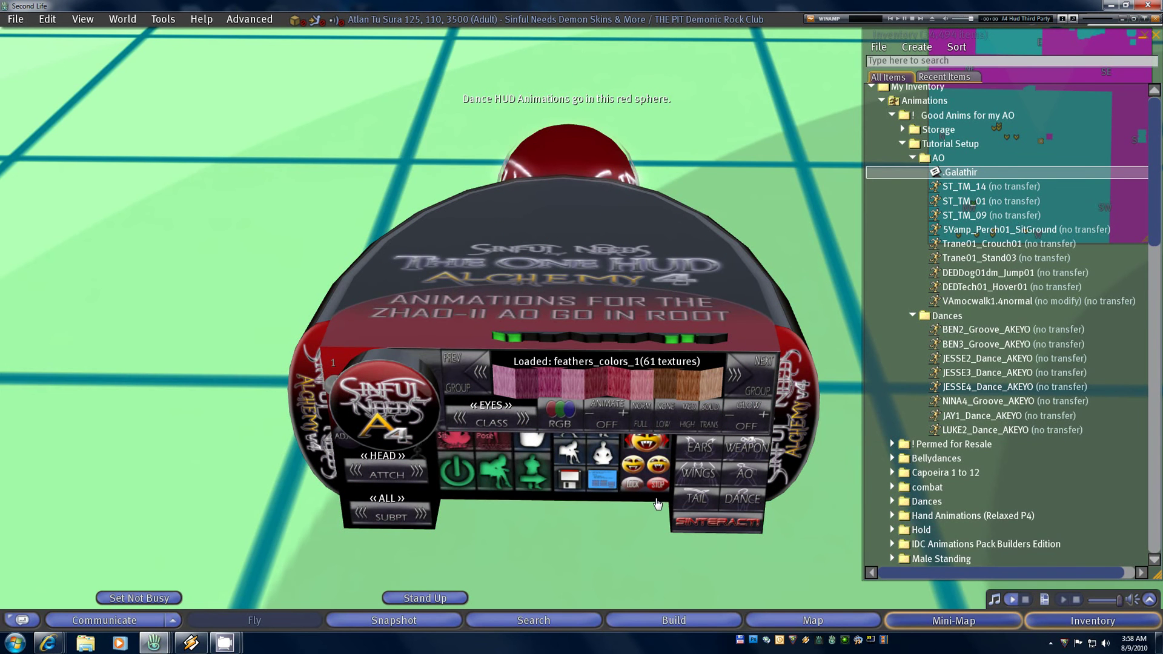
Load the .Galathir notecard through the HUD's floppy-disk button, finding 9 animation entries
{"action": "left_click", "coordinate": [569, 477], "text": "alt"}
{"action": "scroll", "coordinate": [597, 280], "scroll_direction": "up", "scroll_amount": 5}
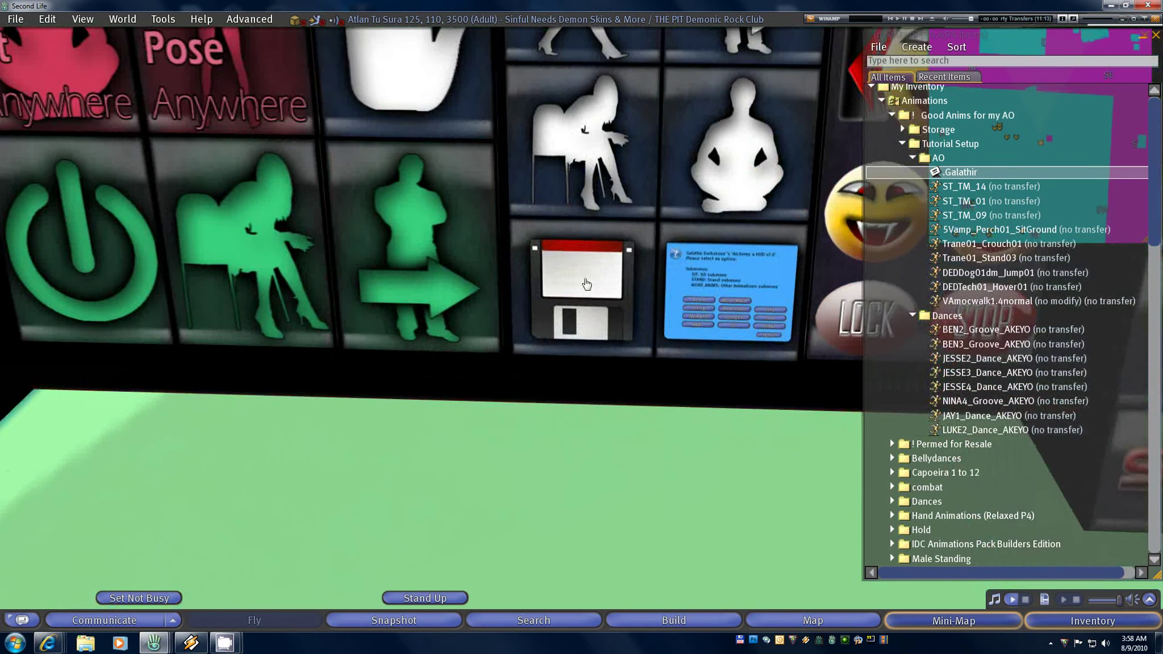
{"action": "scroll", "coordinate": [576, 270], "scroll_direction": "down", "scroll_amount": 5}
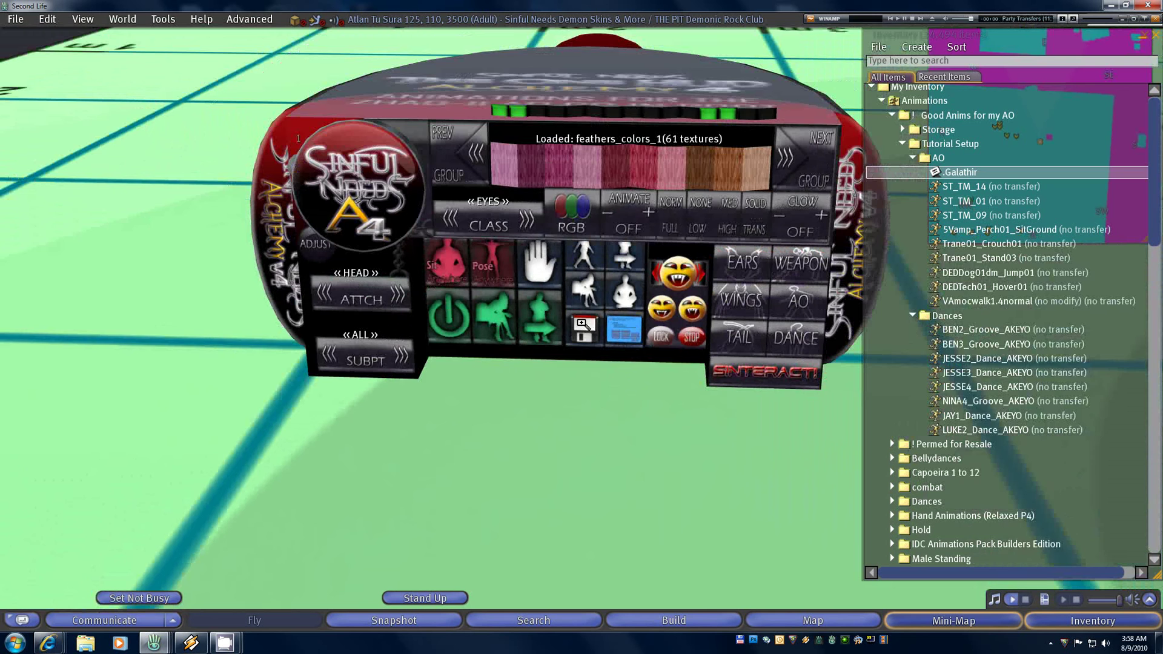
{"action": "left_click", "coordinate": [583, 325]}
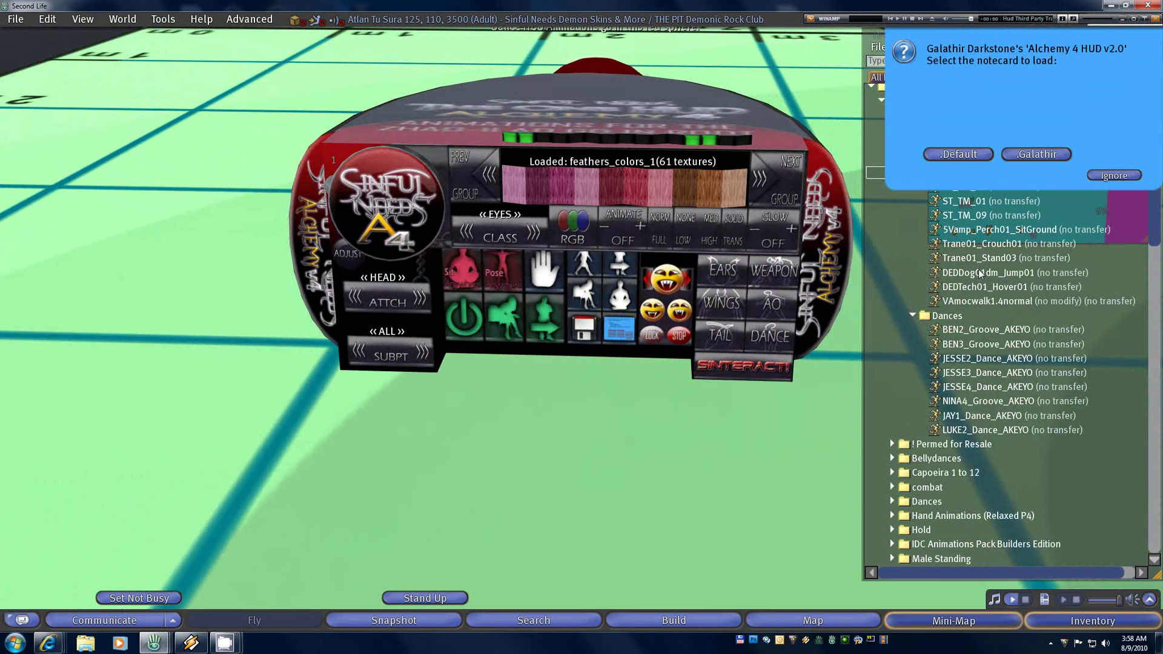
{"action": "left_click", "coordinate": [1052, 155]}
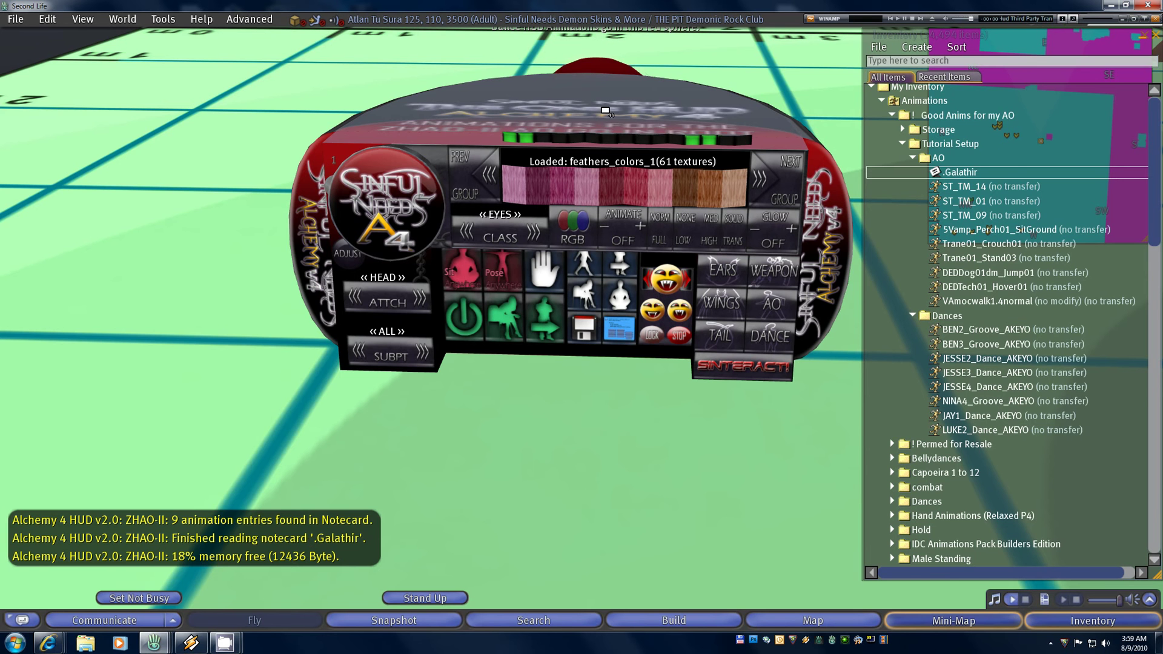
Edit only the red sphere prim via Edit linked parts and browse its dancer scripts and .Config
{"action": "left_click_drag", "start_coordinate": [602, 95], "coordinate": [816, 533]}
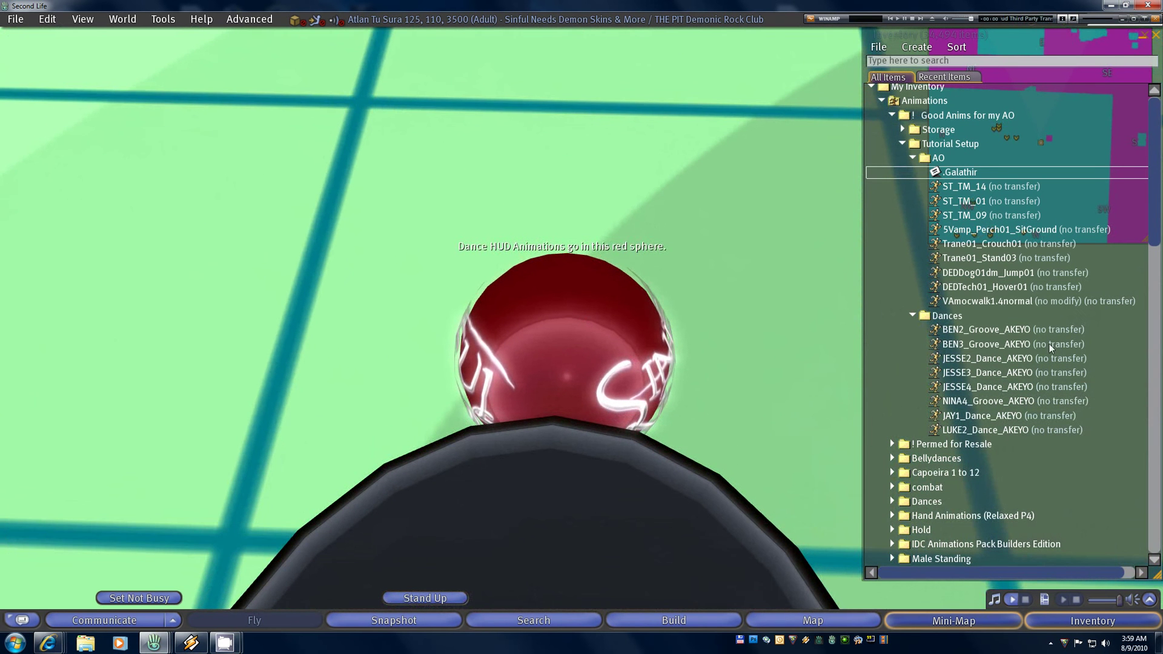
{"action": "right_click", "coordinate": [564, 314]}
{"action": "left_click", "coordinate": [604, 351]}
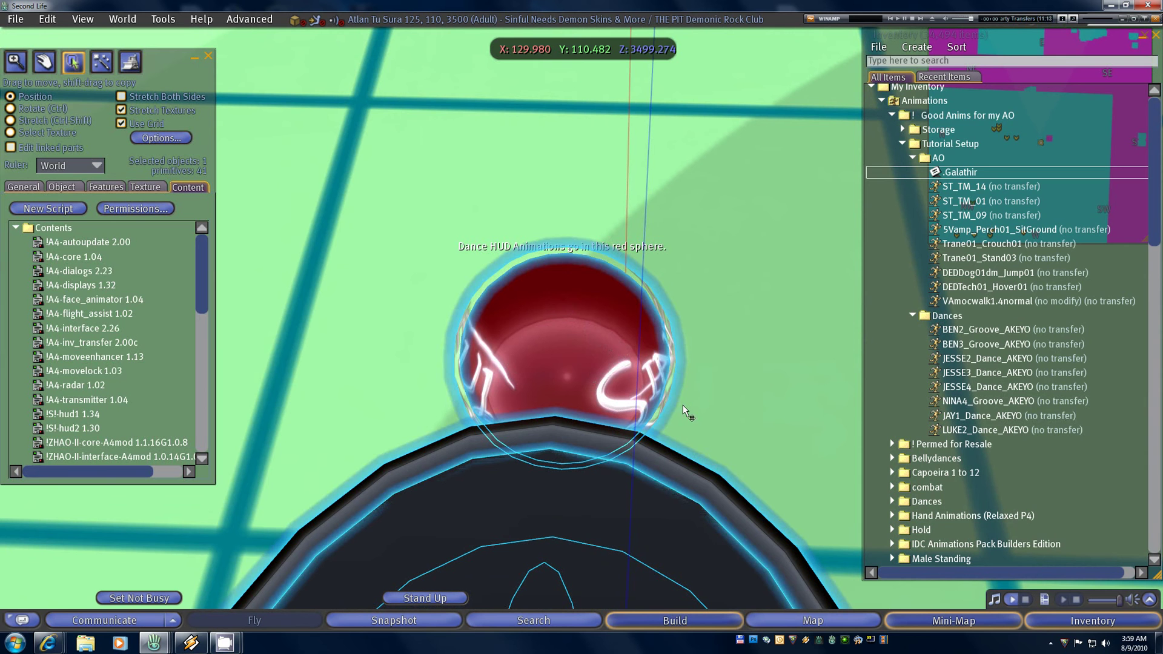
{"action": "left_click", "coordinate": [15, 150]}
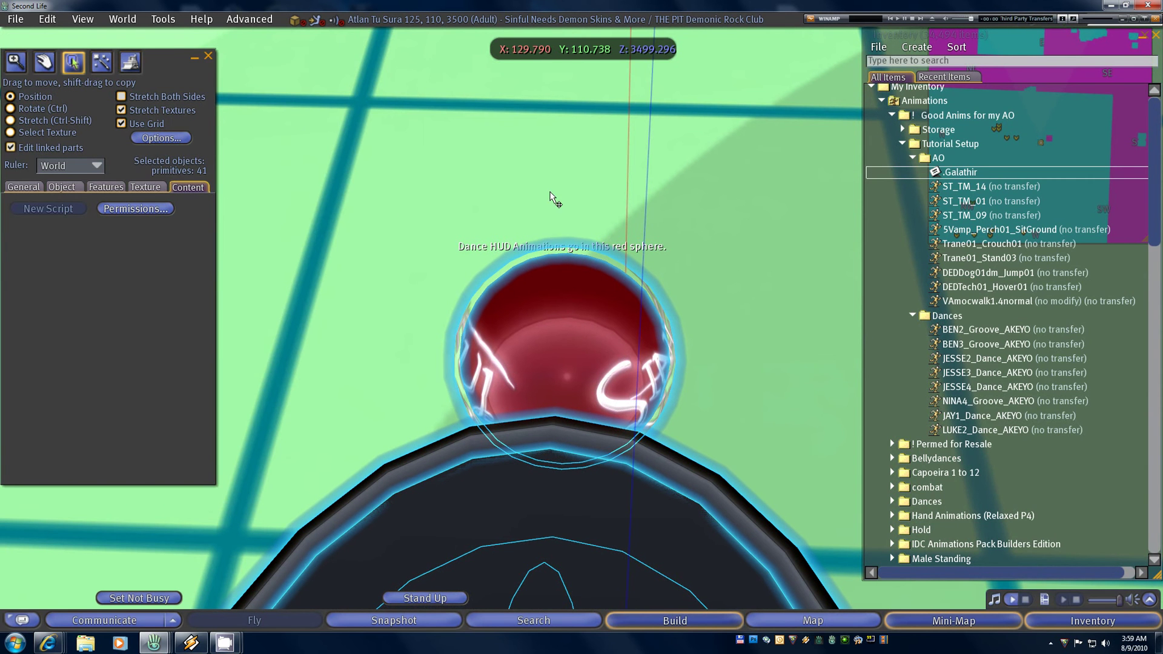
{"action": "left_click", "coordinate": [559, 327]}
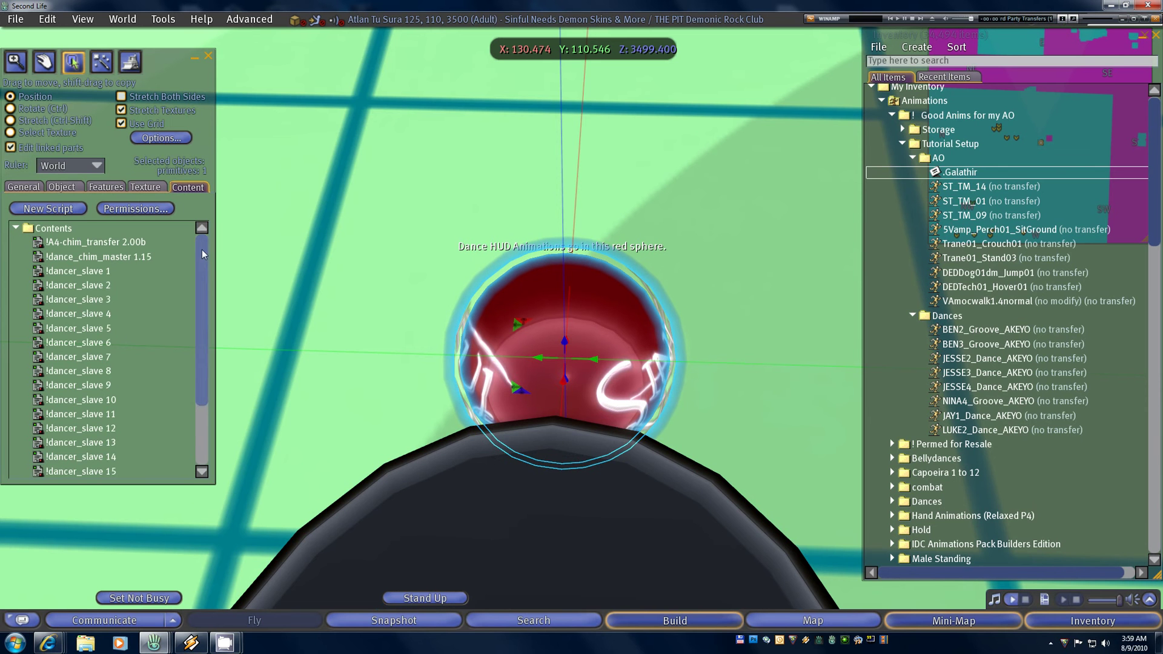
{"action": "left_click_drag", "start_coordinate": [202, 250], "coordinate": [208, 301]}
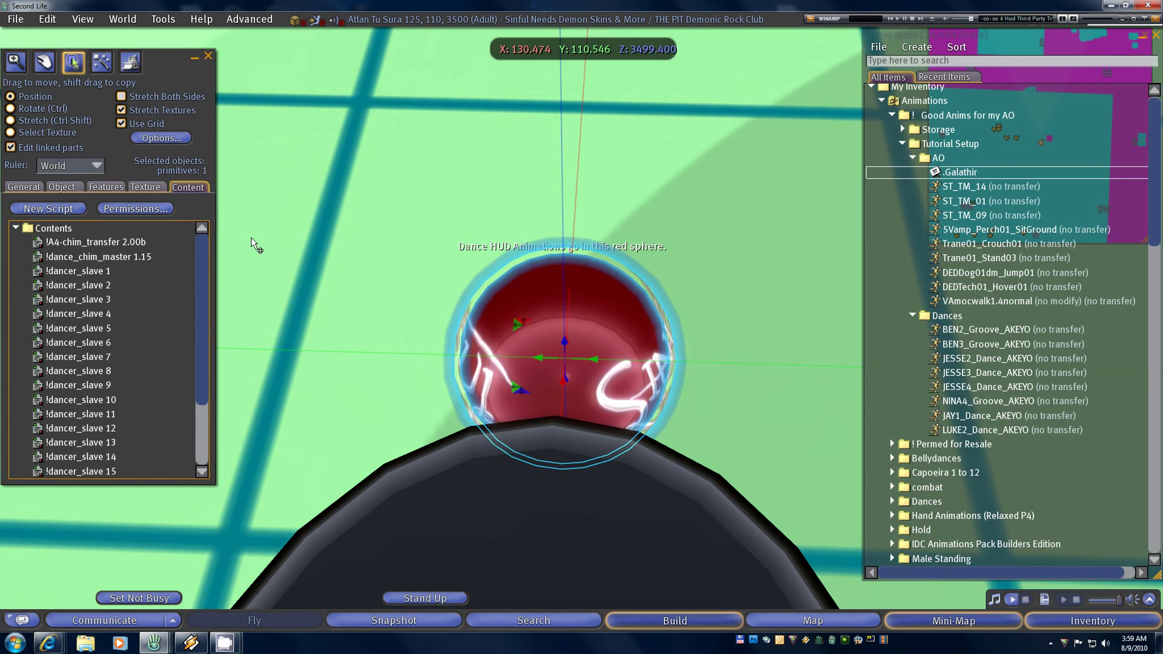
Copy the eight dances, BEN2_Groove_AKEYO through LUKE2_Dance_AKEYO, into the sphere's Content list
{"action": "left_click", "coordinate": [986, 333]}
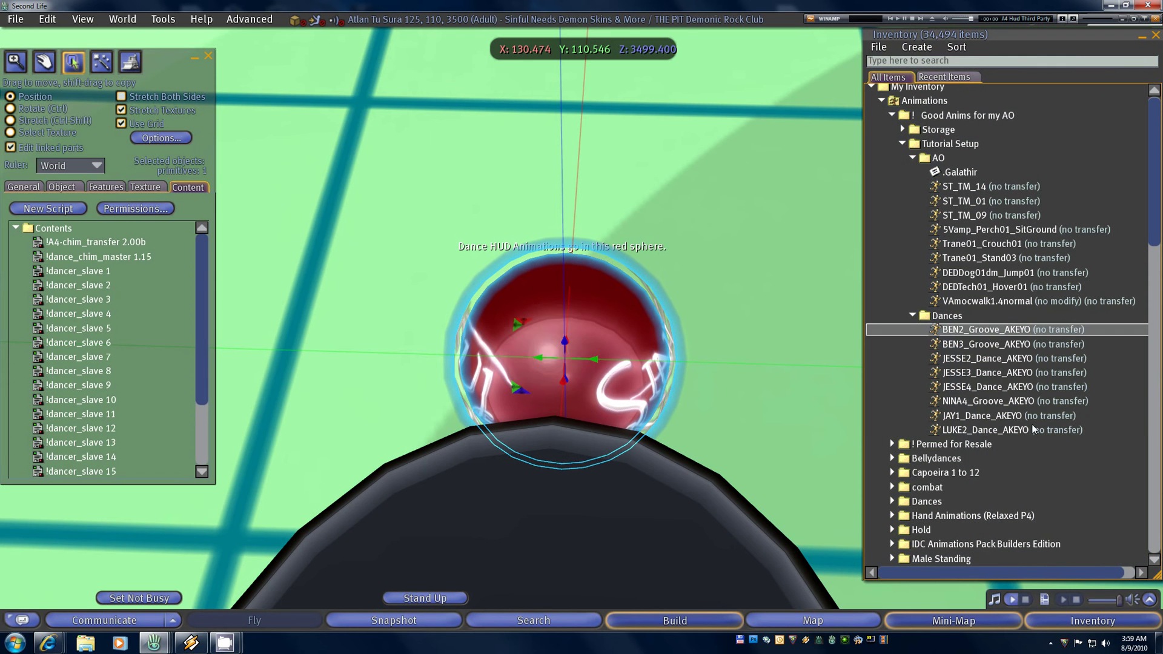
{"action": "left_click", "coordinate": [1007, 433], "text": "shift"}
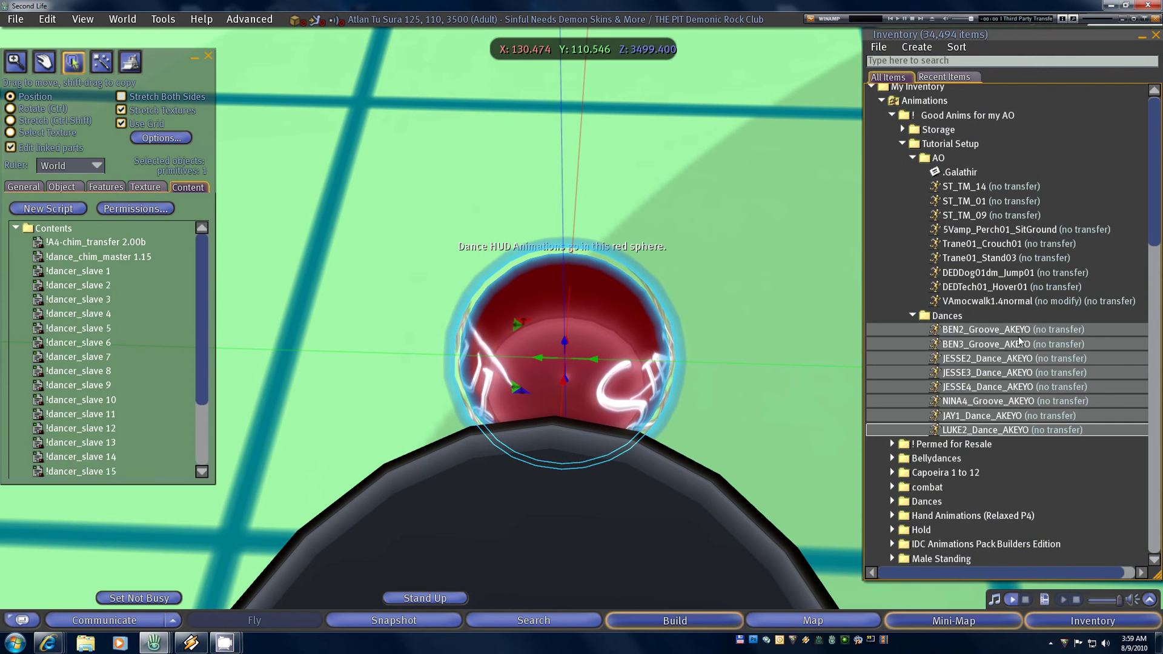
{"action": "left_click_drag", "start_coordinate": [1026, 334], "coordinate": [145, 329]}
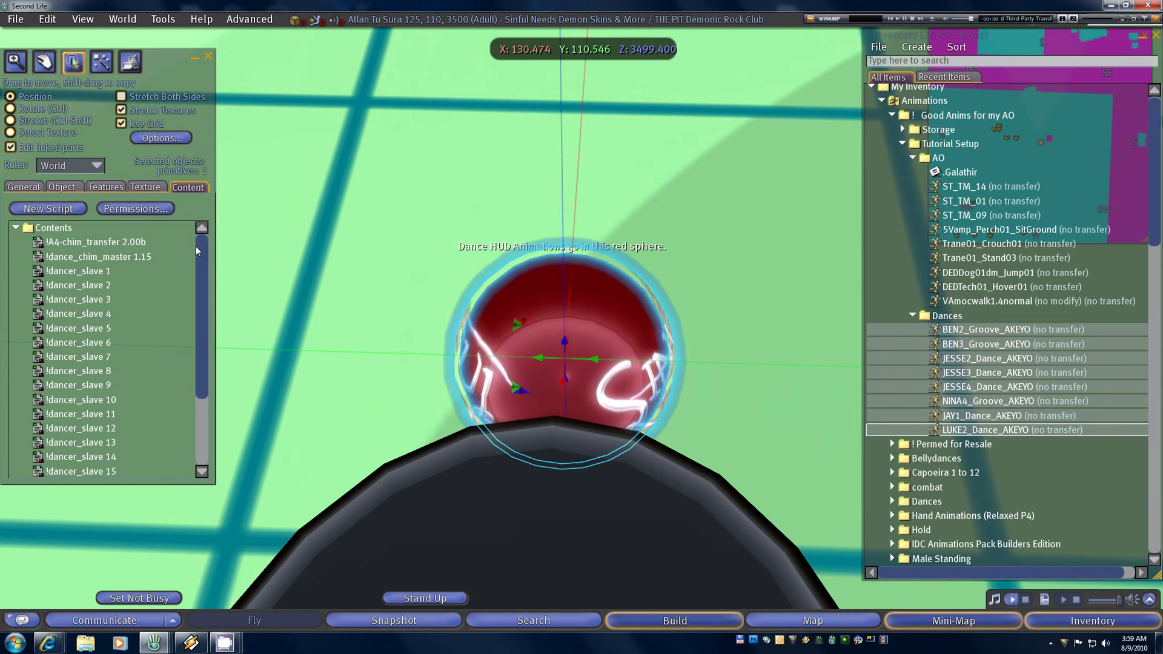
{"action": "left_click_drag", "start_coordinate": [195, 246], "coordinate": [212, 407]}
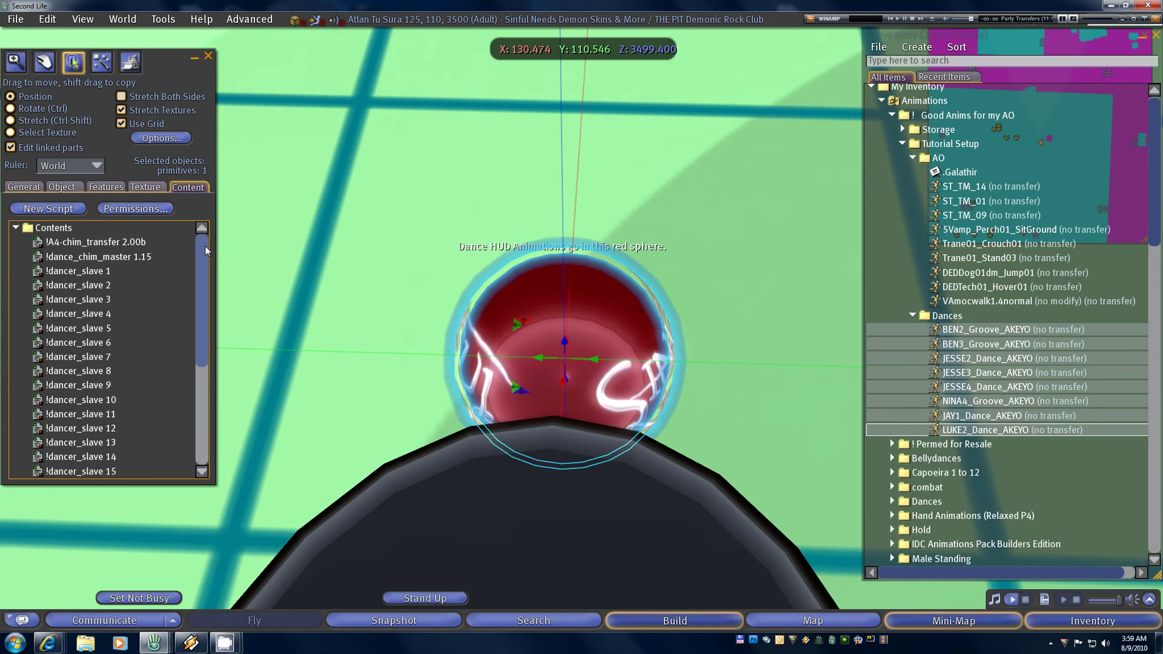
{"action": "scroll", "coordinate": [197, 362], "scroll_direction": "down", "scroll_amount": 4}
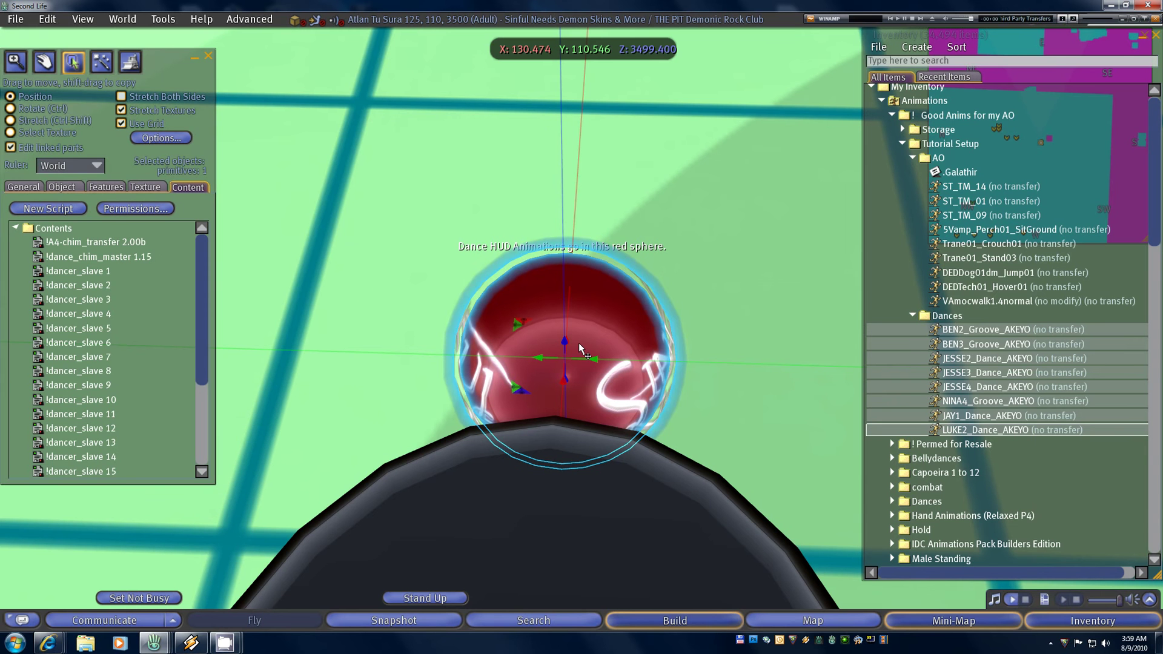
{"action": "left_click_drag", "start_coordinate": [203, 246], "coordinate": [201, 401]}
{"action": "left_click", "coordinate": [978, 431]}
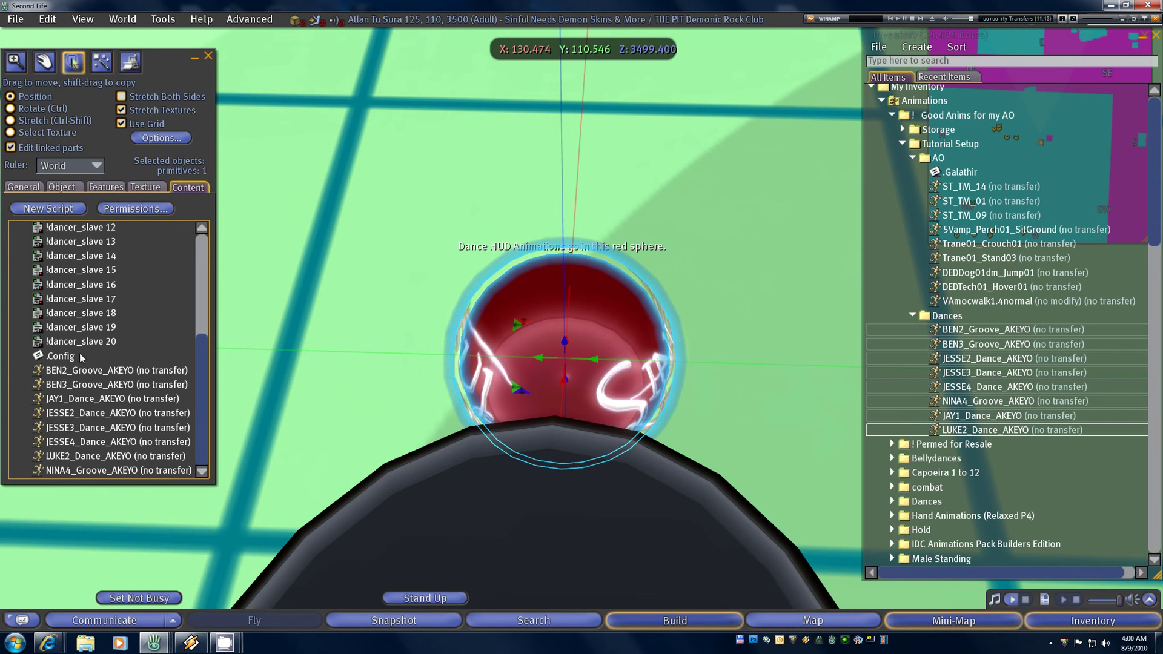
Open the sphere's .Config notecard and replace the instruction comments with GROUP A–H lines
{"action": "double_click", "coordinate": [61, 356]}
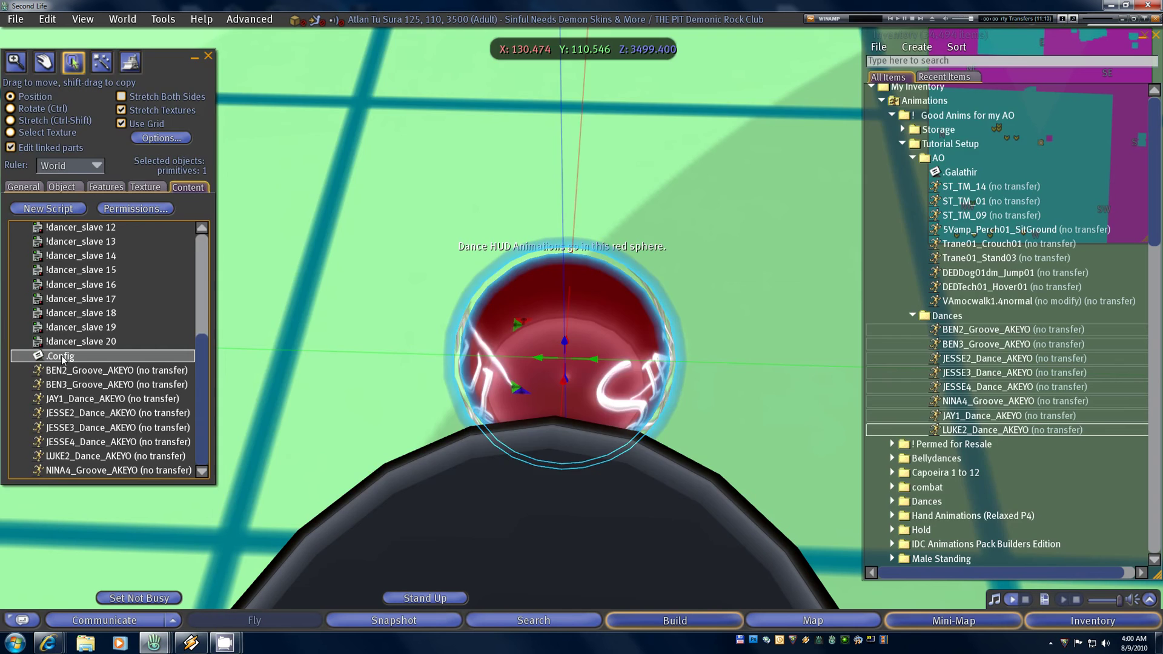
{"action": "left_click_drag", "start_coordinate": [358, 37], "coordinate": [459, 56]}
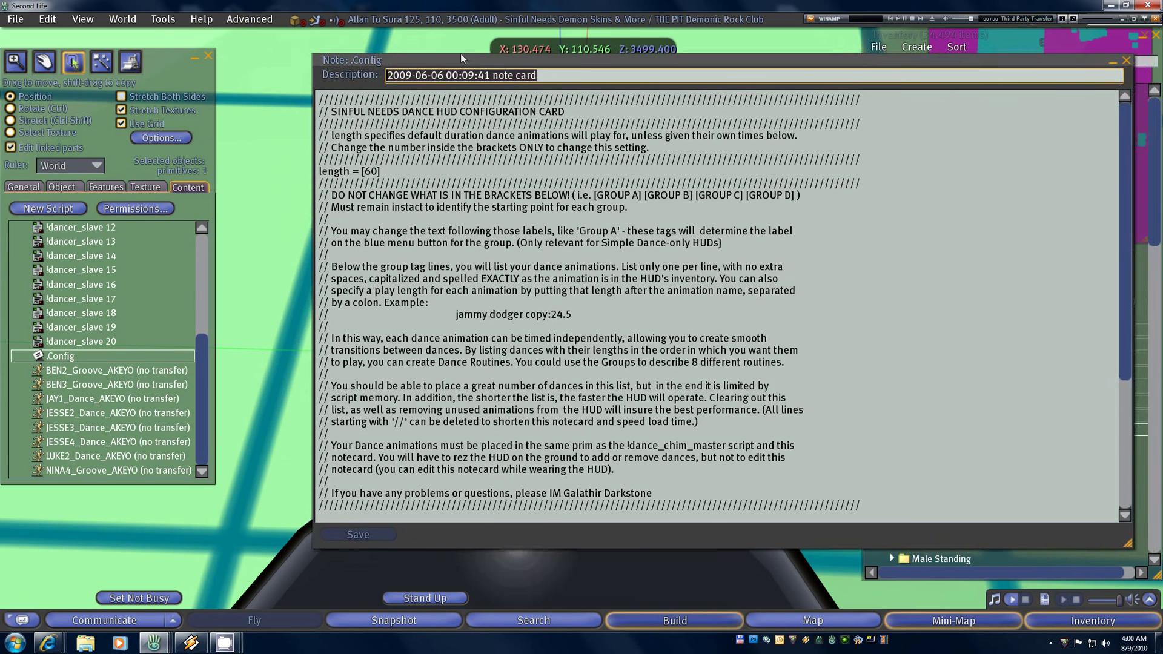
{"action": "left_click_drag", "start_coordinate": [1114, 129], "coordinate": [1113, 287]}
{"action": "mouse_move", "coordinate": [1115, 338]}
{"action": "left_mouse_down"}
{"action": "mouse_move", "coordinate": [1112, 160]}
{"action": "mouse_move", "coordinate": [1111, 345]}
{"action": "left_mouse_up"}
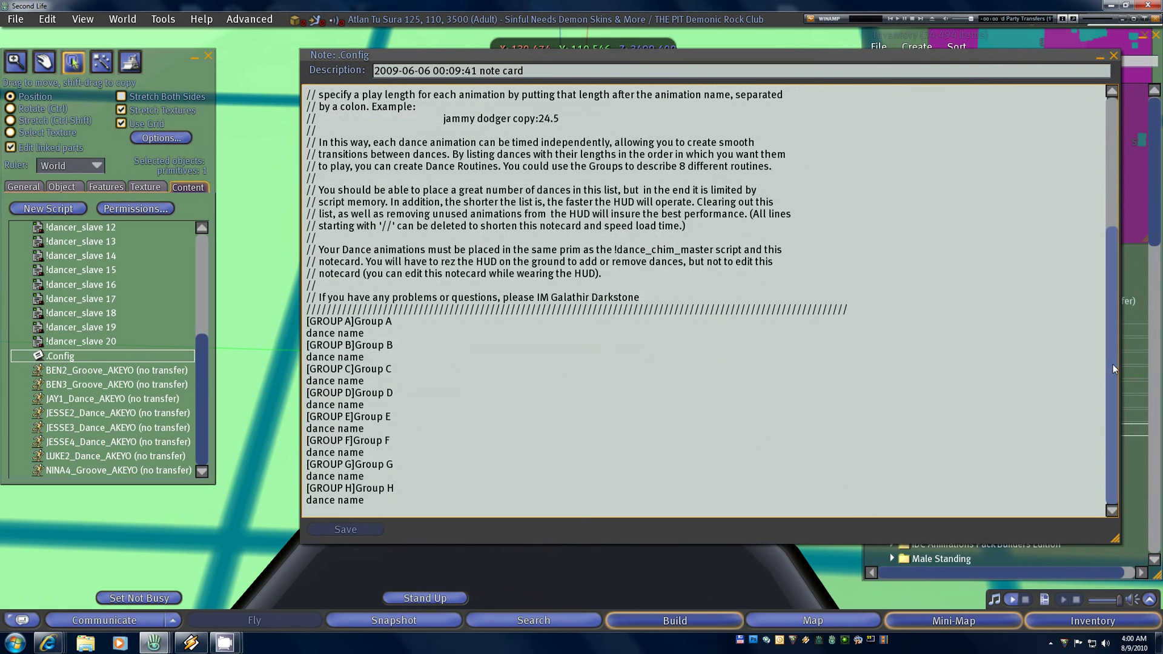
{"action": "left_click_drag", "start_coordinate": [1111, 374], "coordinate": [1110, 247]}
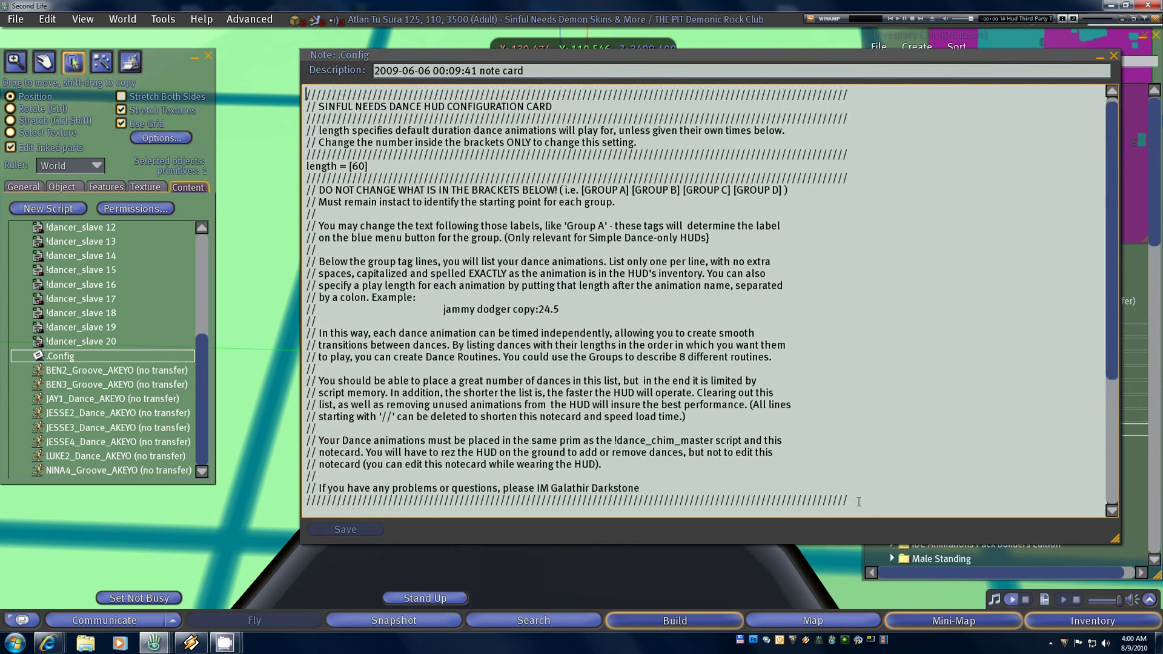
{"action": "left_click_drag", "start_coordinate": [858, 502], "coordinate": [260, 179]}
{"action": "type", "text": "[GROUP A]Group A dance name [GROUP B]Group B dance name [GROUP C]Group C dance name [GROUP D]Group D dance name [GROUP E]Group E dance name [GROUP F]Group F dance name [GROUP G]Group G dance name [GROUP H]Group H dance name"}
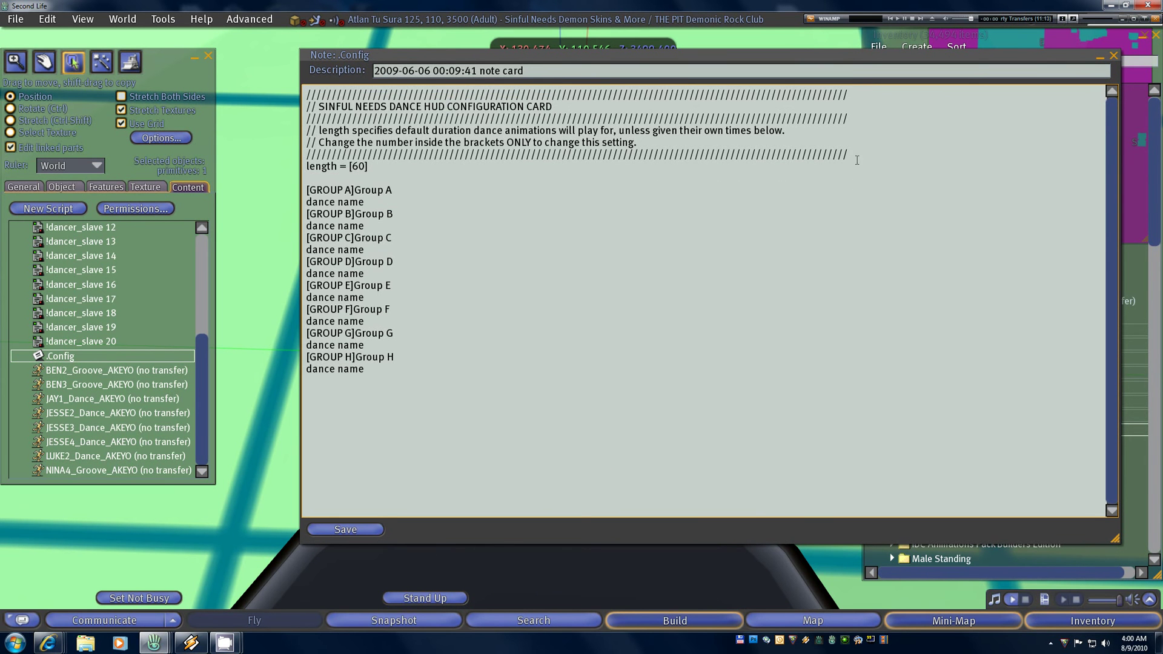
Delete the header comments and the Group C through H lines
{"action": "left_click_drag", "start_coordinate": [856, 160], "coordinate": [244, 75]}
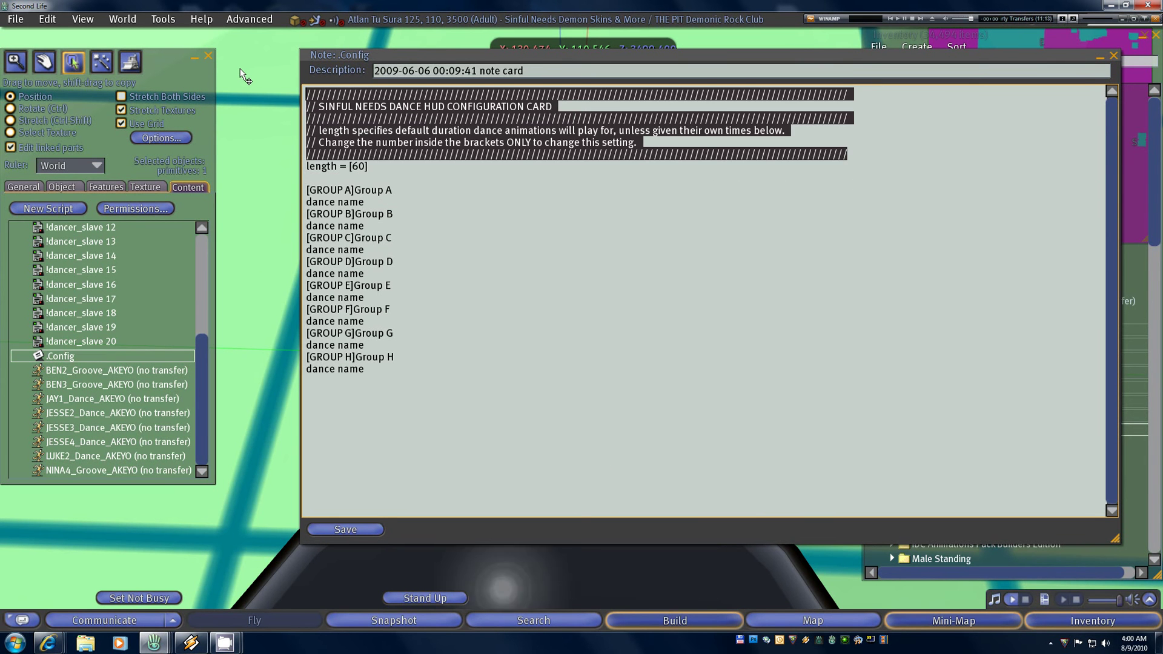
{"action": "key", "text": "BackSpace"}
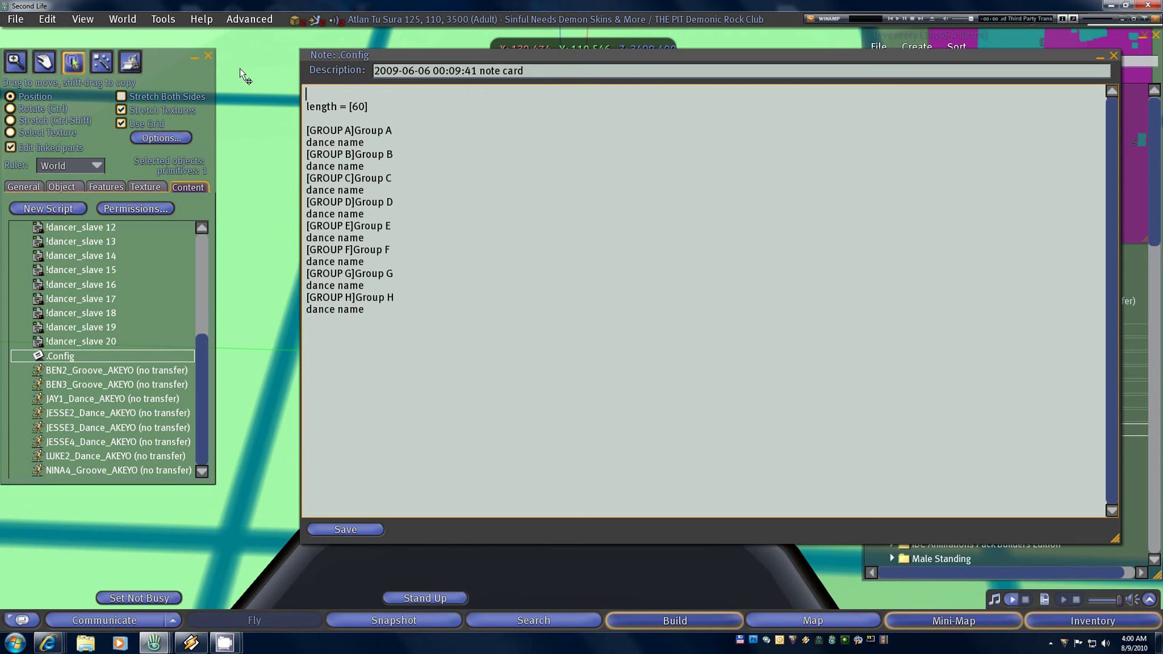
{"action": "key", "text": "Delete"}
{"action": "key", "text": "Delete"}
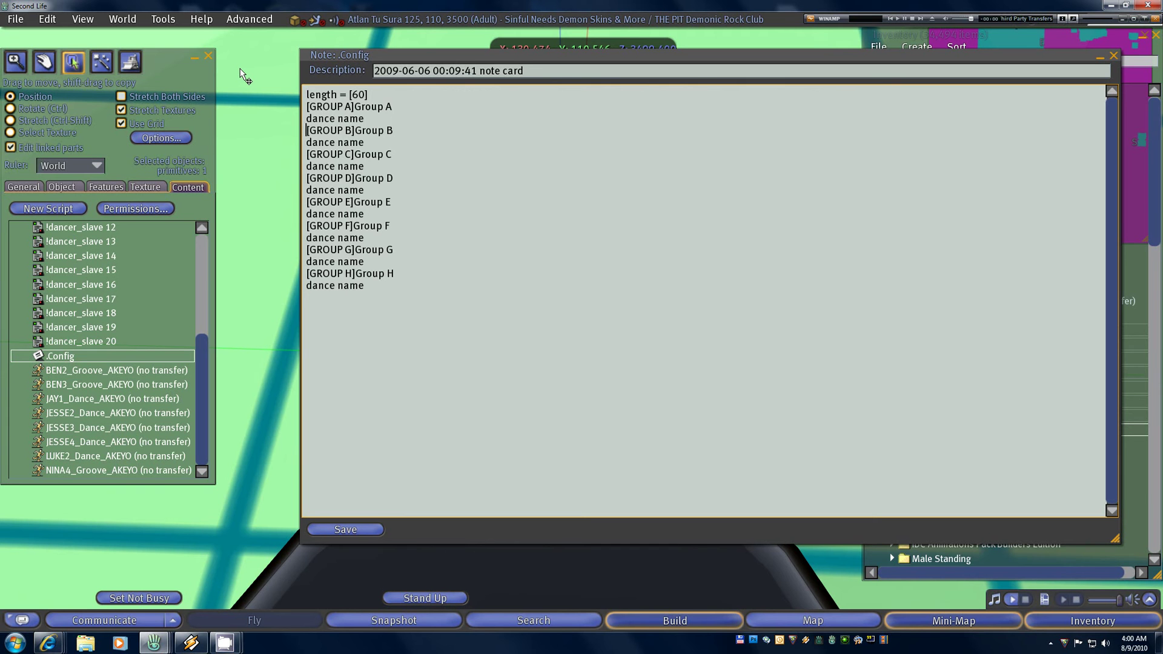
{"action": "key", "text": "shift+Down"}
{"action": "key", "text": "shift+Down"}
{"action": "key", "text": "shift+Down"}
{"action": "key", "text": "shift+Down"}
{"action": "key", "text": "shift+Down"}
{"action": "key", "text": "shift+Down"}
{"action": "key", "text": "shift+Down"}
{"action": "key", "text": "shift+Down"}
{"action": "key", "text": "shift+Down"}
{"action": "key", "text": "shift+Down"}
{"action": "key", "text": "shift+Down"}
{"action": "key", "text": "shift+Down"}
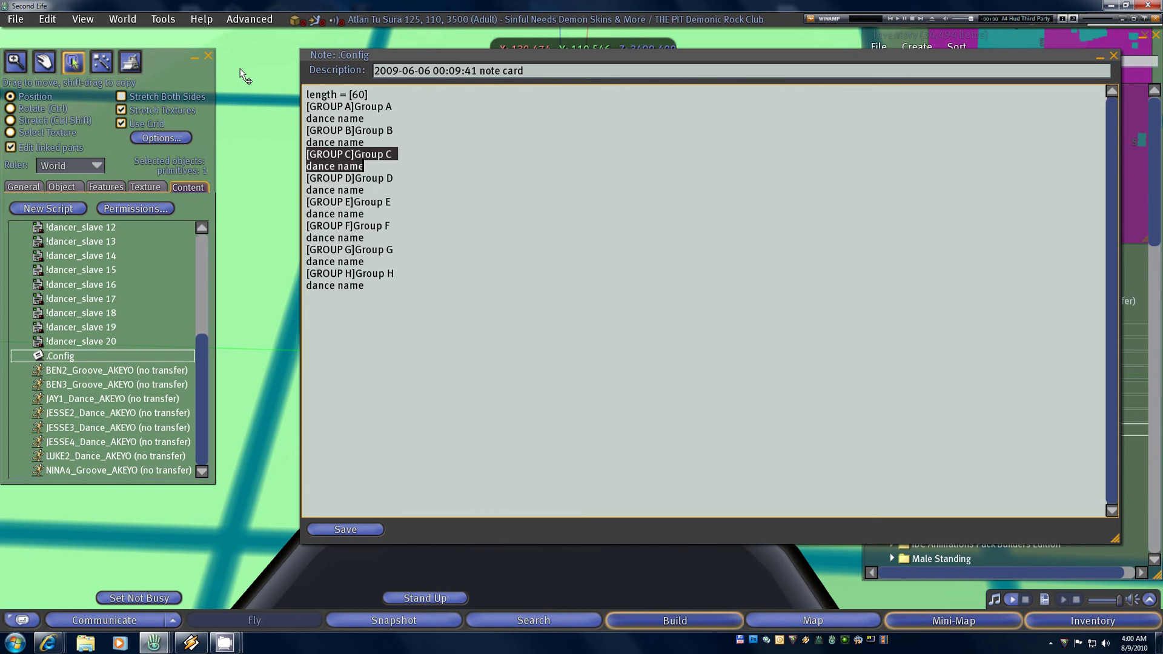
{"action": "key", "text": "BackSpace"}
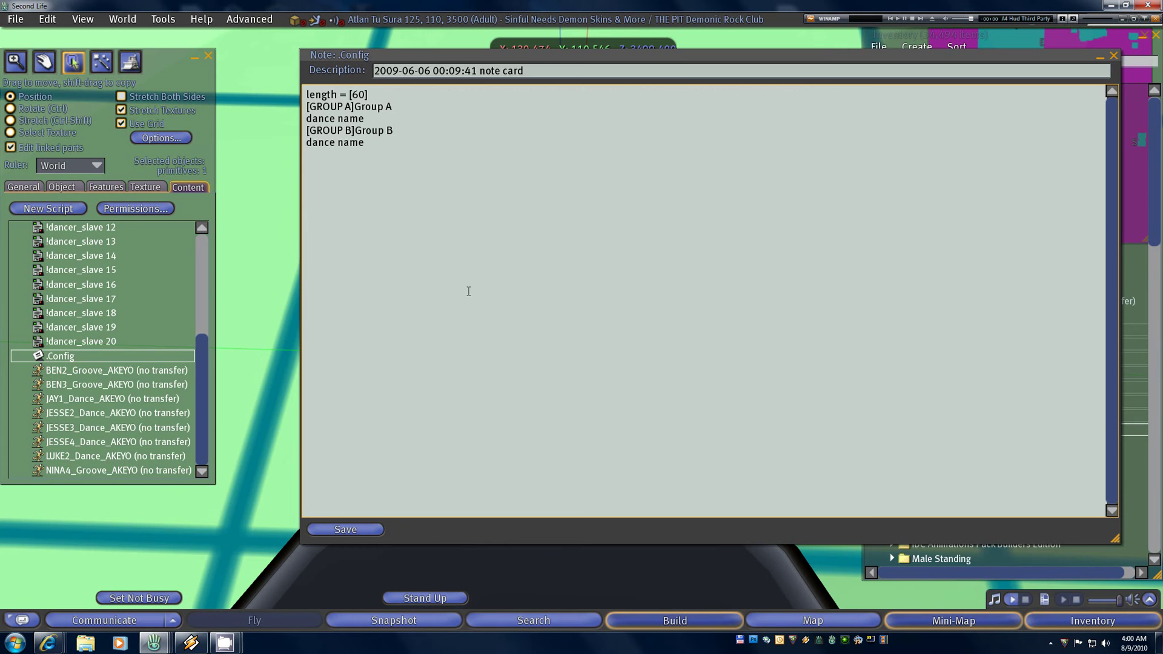
Replace Group A's dance name placeholder with BEN2_Groove_AKEYO
{"action": "right_click", "coordinate": [103, 376]}
{"action": "left_click", "coordinate": [140, 381]}
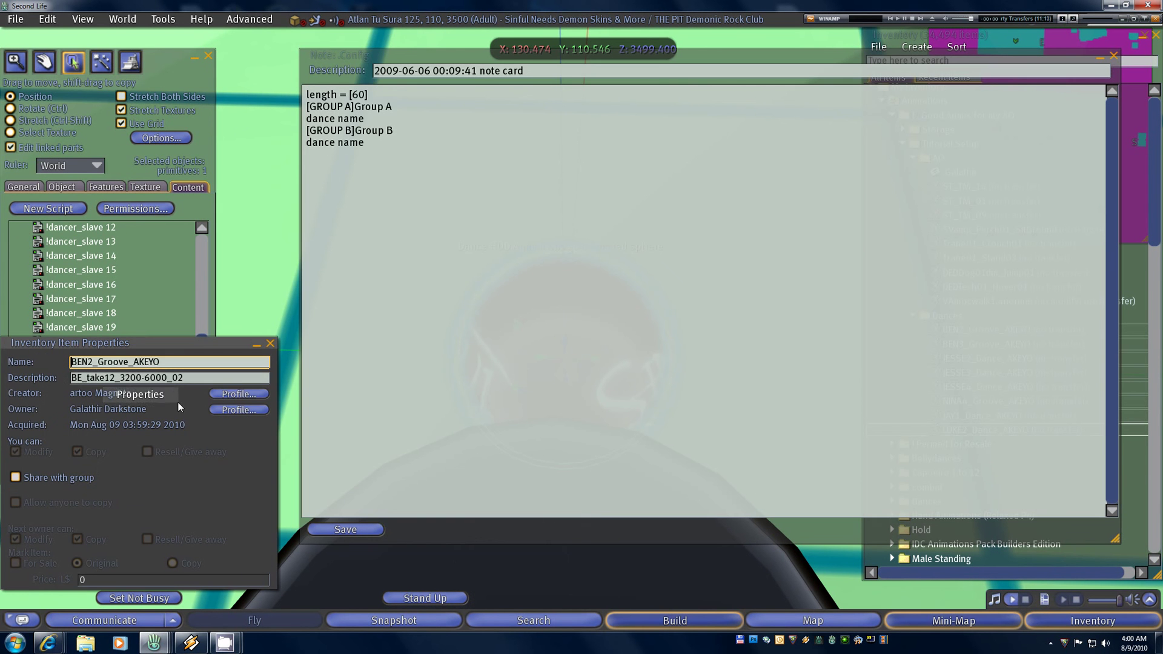
{"action": "left_click_drag", "start_coordinate": [164, 366], "coordinate": [2, 388]}
{"action": "key", "text": "ctrl+c"}
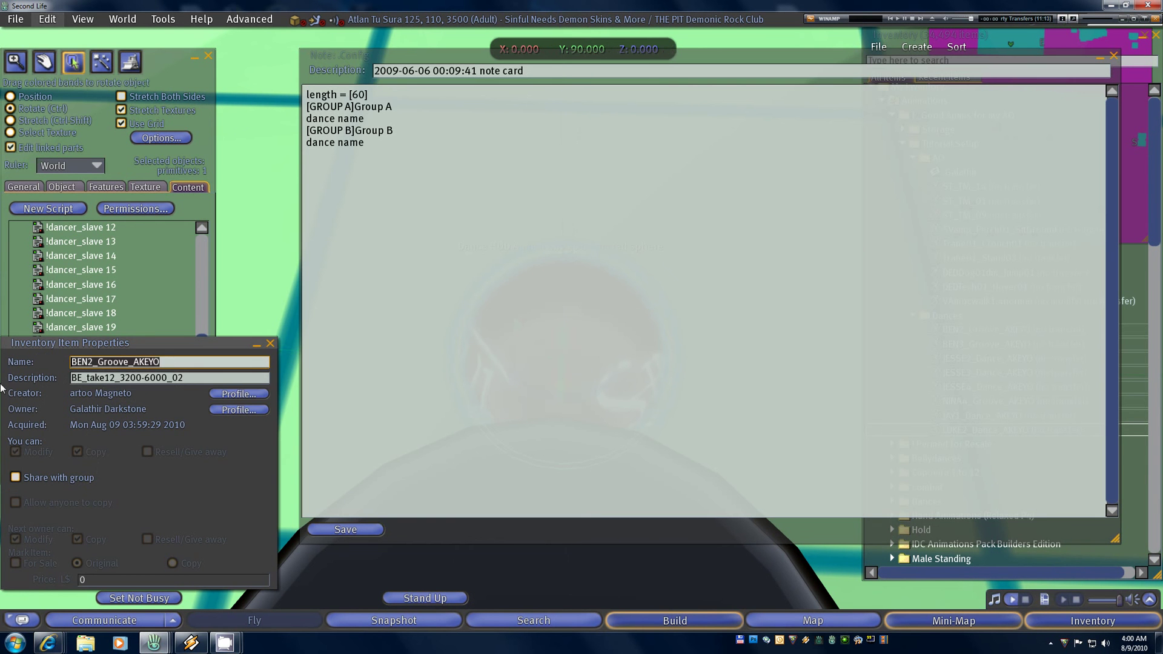
{"action": "key", "text": "ctrl+w"}
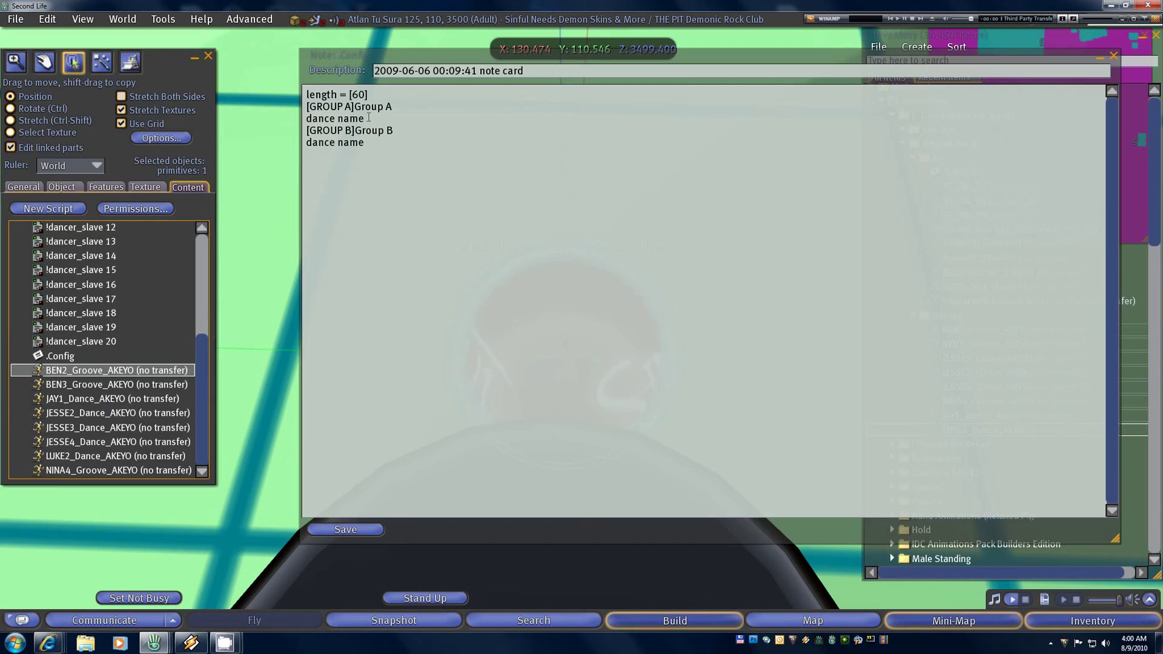
{"action": "left_click_drag", "start_coordinate": [368, 118], "coordinate": [267, 115]}
{"action": "key", "text": "ctrl+v"}
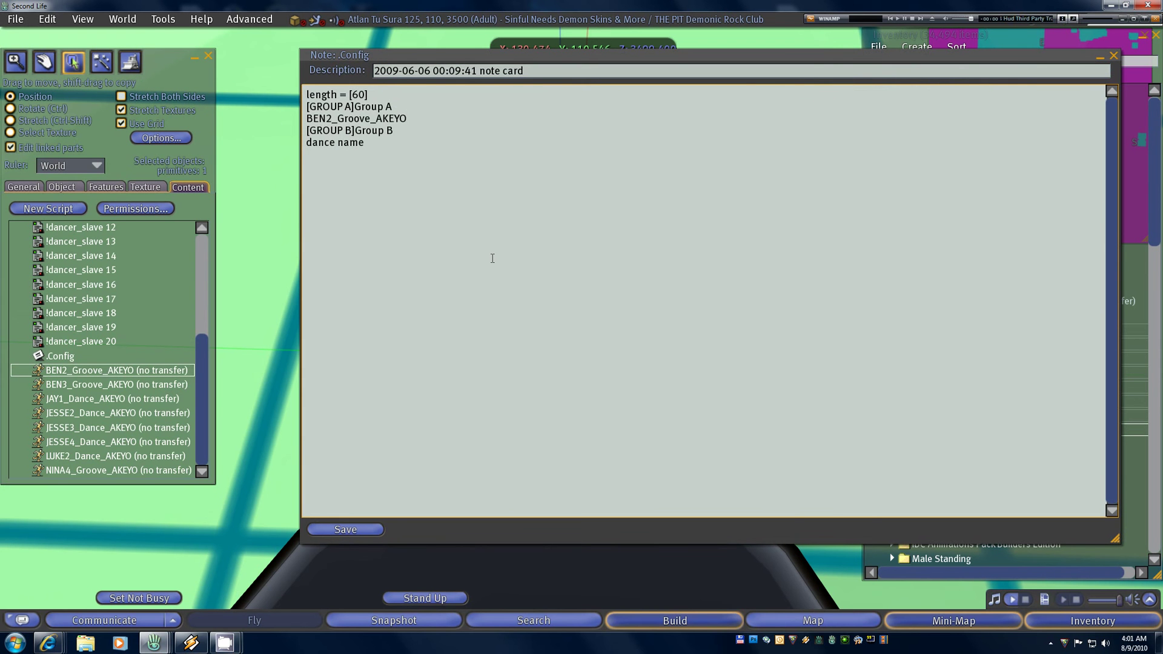
{"action": "key", "text": "Return"}
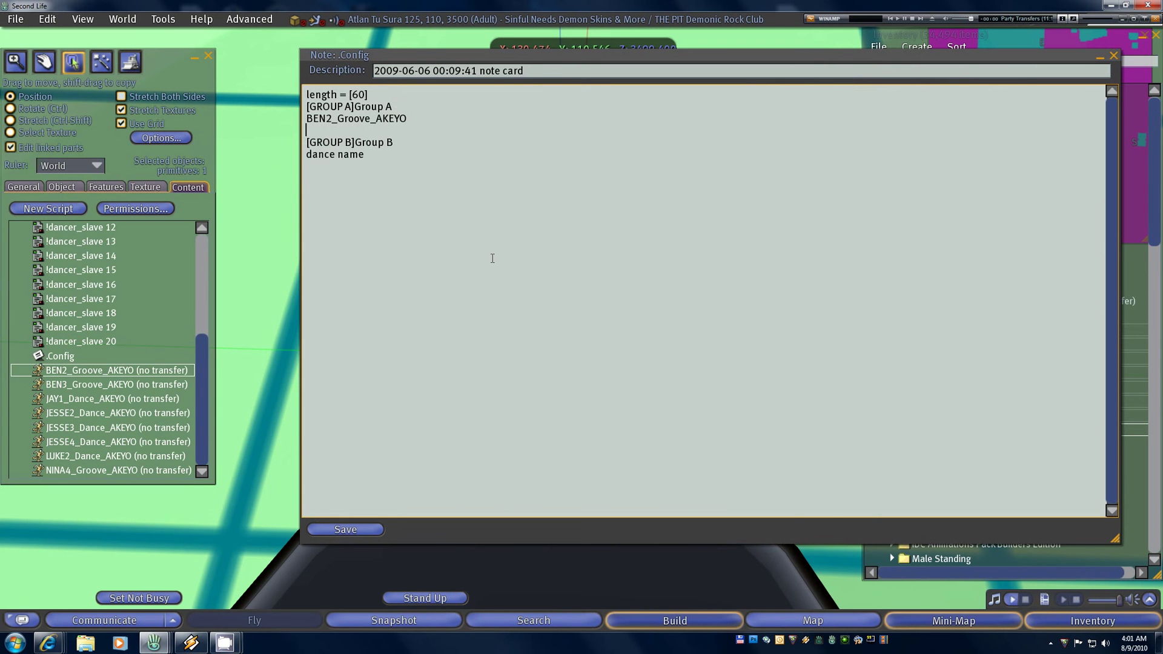
Add BEN3_Groove_AKEYO on the next line under Group A
{"action": "right_click", "coordinate": [125, 384]}
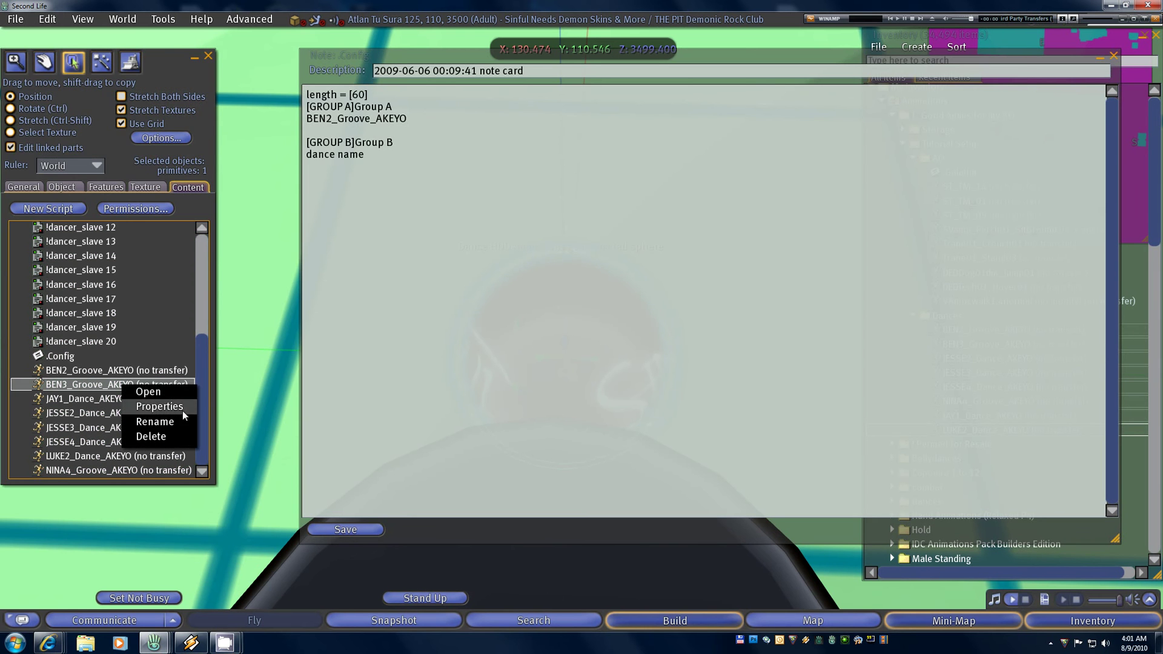
{"action": "left_click", "coordinate": [159, 406]}
{"action": "double_click", "coordinate": [206, 362]}
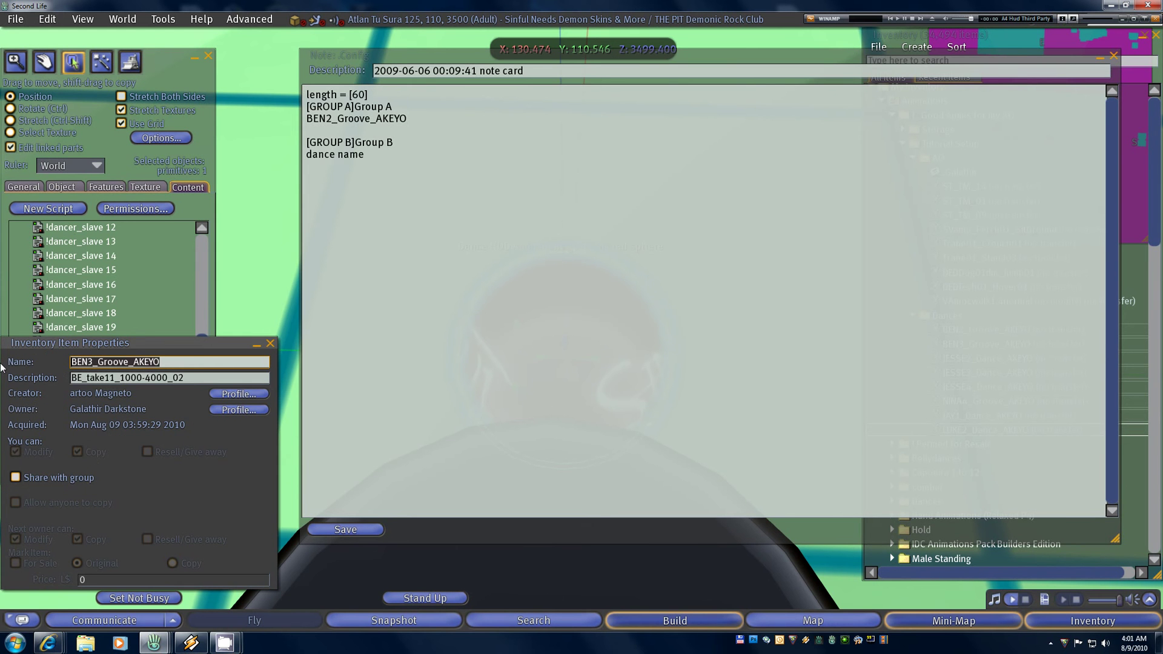
{"action": "left_click", "coordinate": [335, 127]}
{"action": "key", "text": "ctrl+v"}
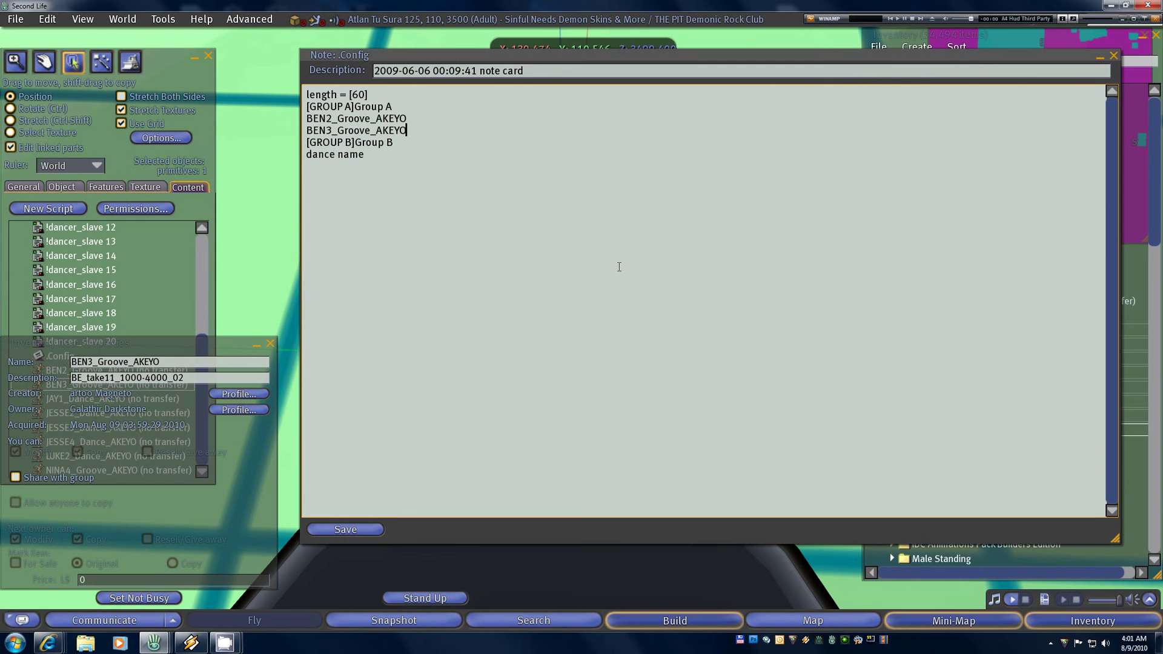
{"action": "key", "text": "Return"}
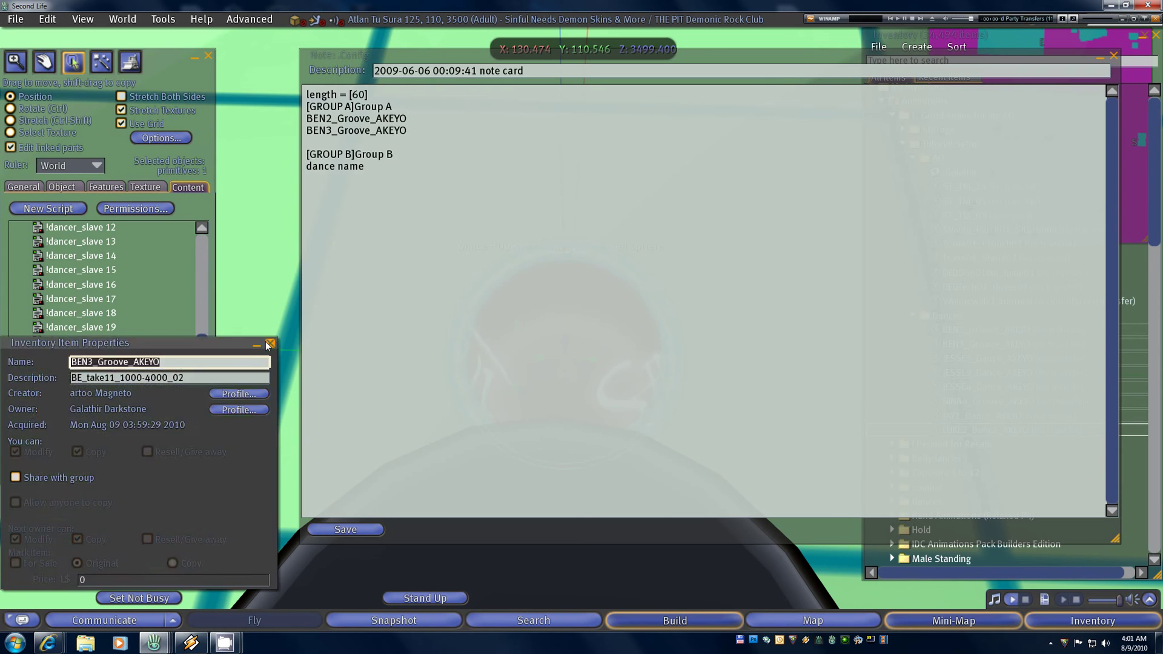
Add JAY1_Dance_AKEYO on the next line under Group A
{"action": "left_click", "coordinate": [92, 403]}
{"action": "right_click", "coordinate": [92, 404]}
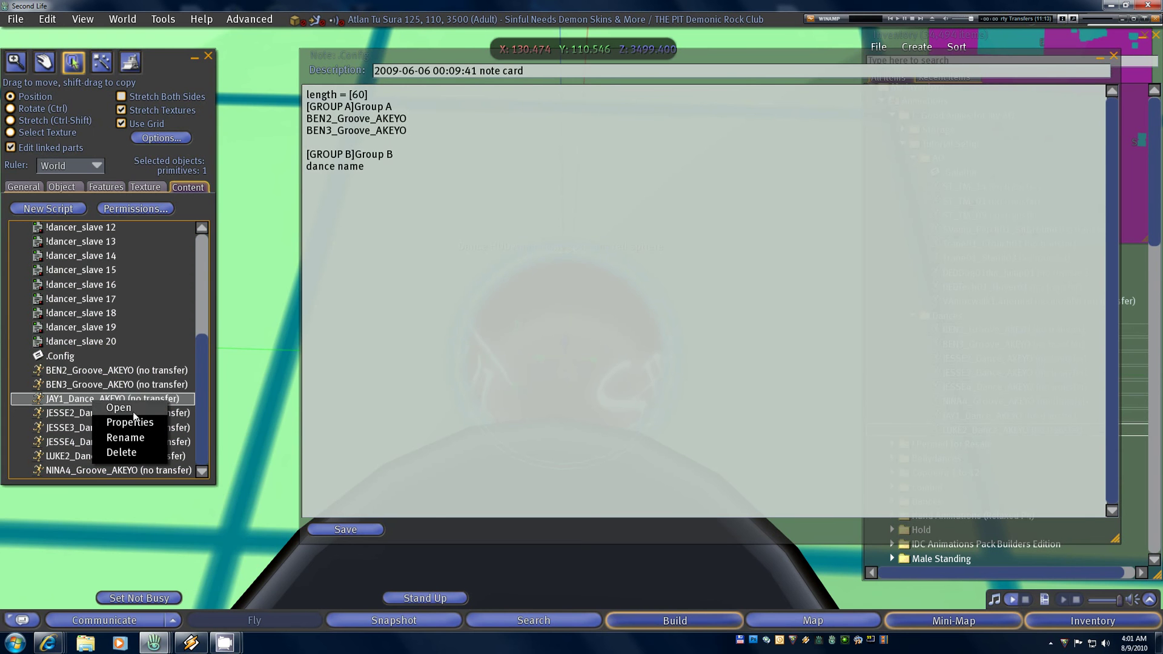
{"action": "left_click", "coordinate": [121, 417]}
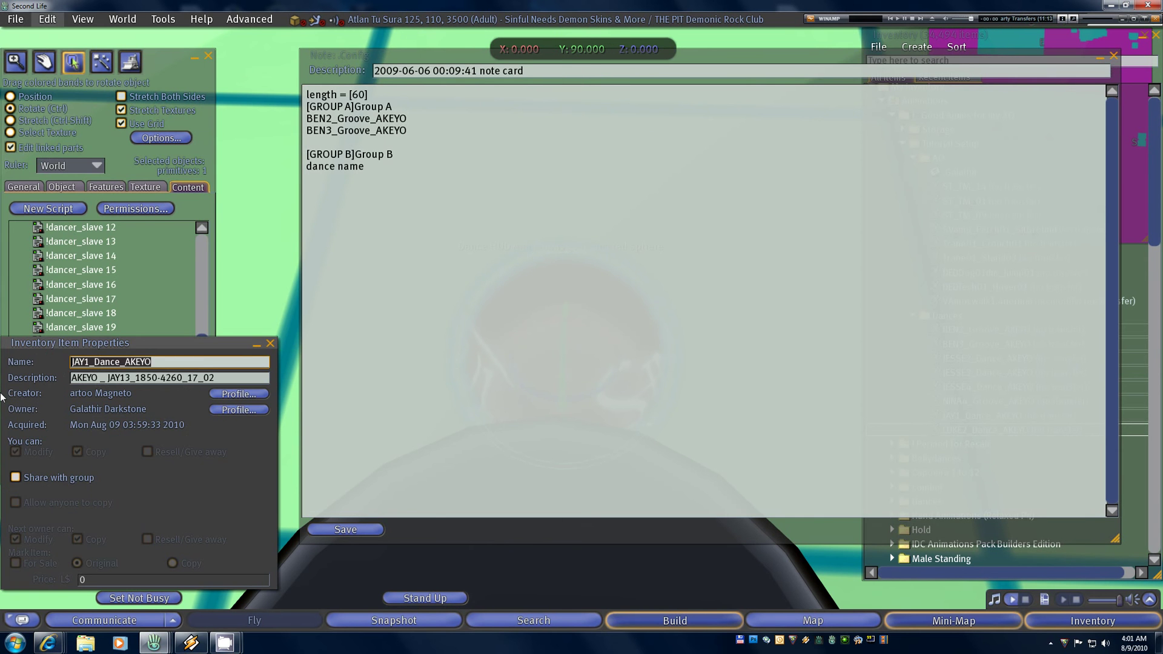
{"action": "key", "text": "ctrl+w"}
{"action": "left_click", "coordinate": [483, 194]}
{"action": "key", "text": "ctrl+v"}
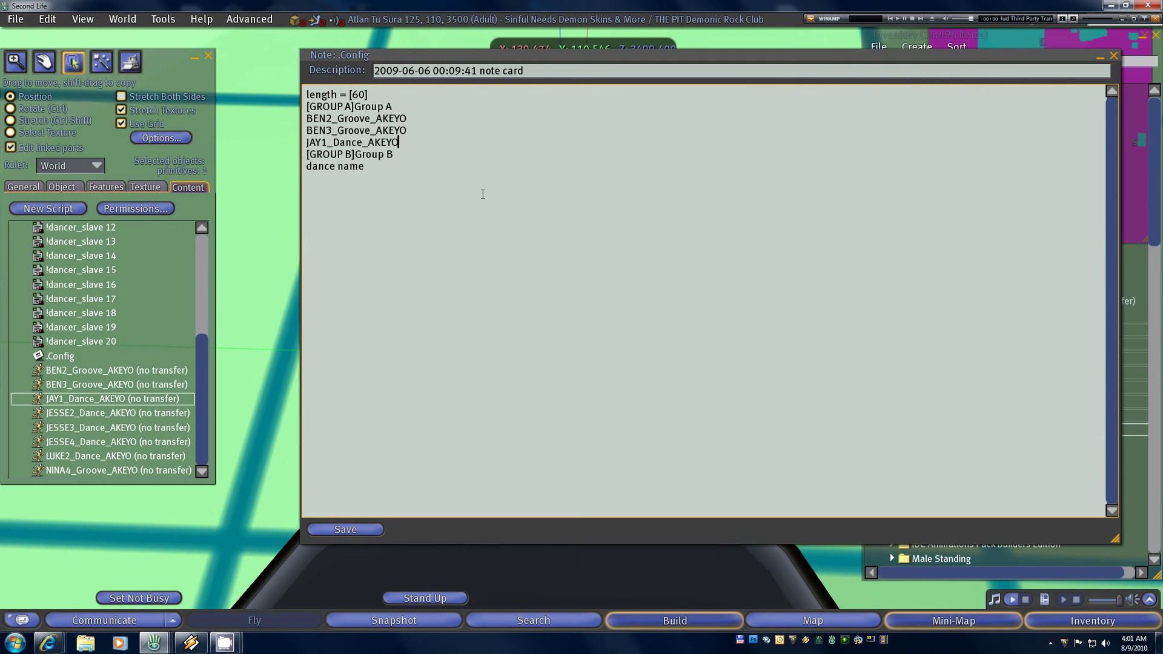
{"action": "key", "text": "Return"}
{"action": "right_click", "coordinate": [89, 416]}
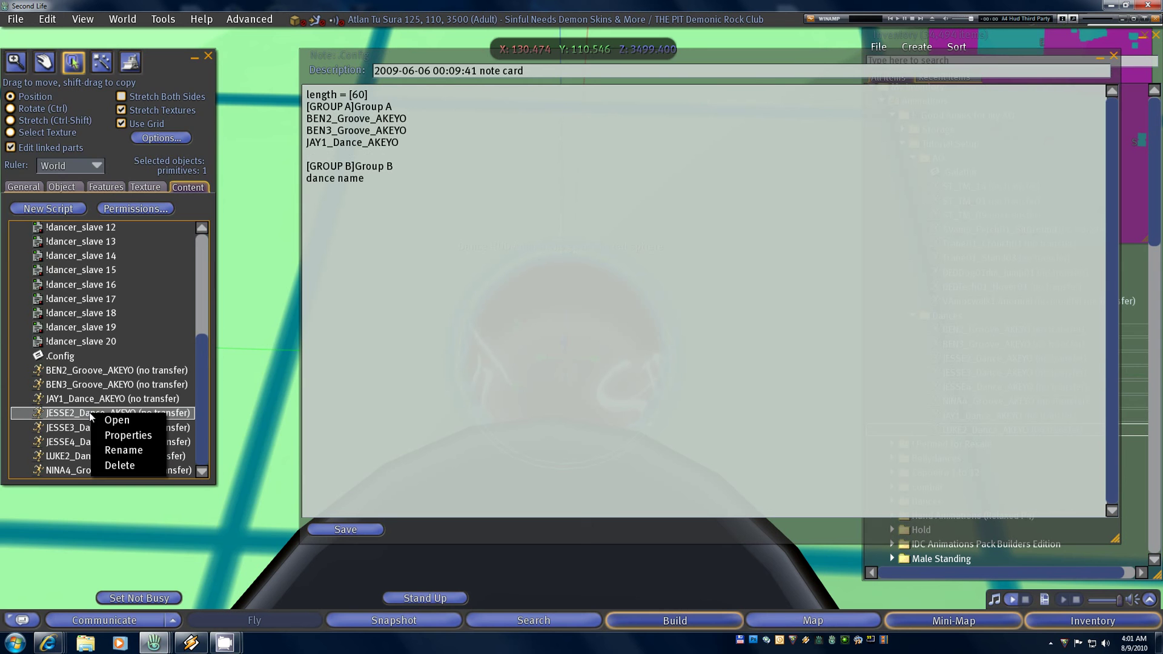
{"action": "left_click", "coordinate": [121, 432]}
{"action": "double_click", "coordinate": [176, 362]}
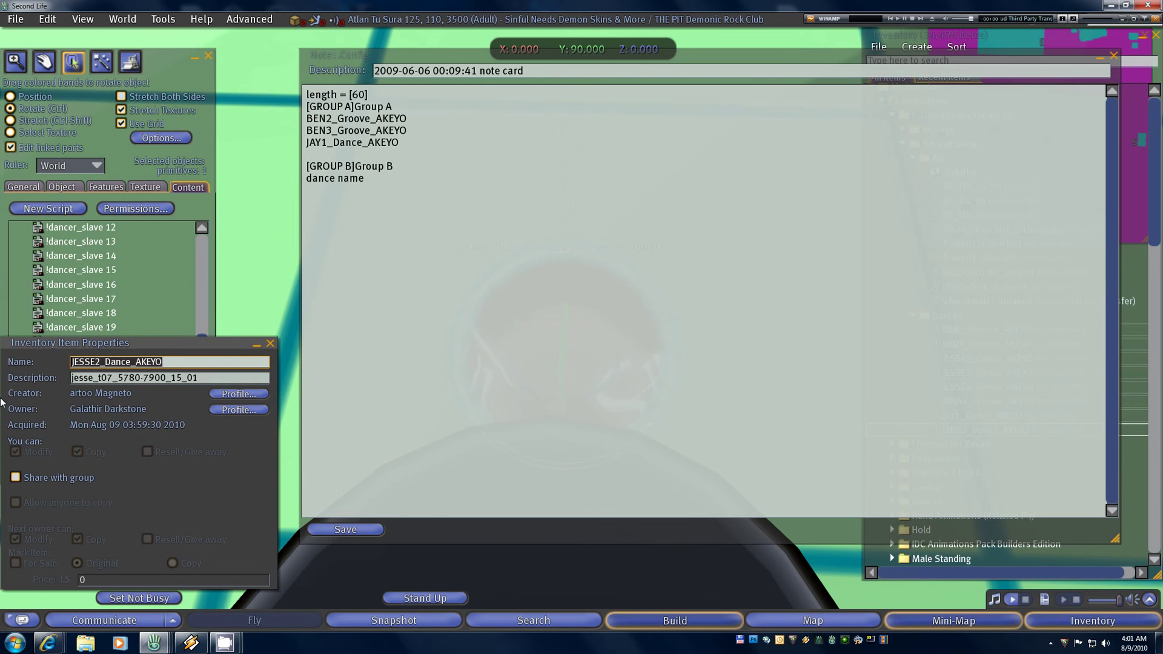
{"action": "key", "text": "ctrl+c"}
{"action": "key", "text": "ctrl+w"}
{"action": "left_click", "coordinate": [399, 155]}
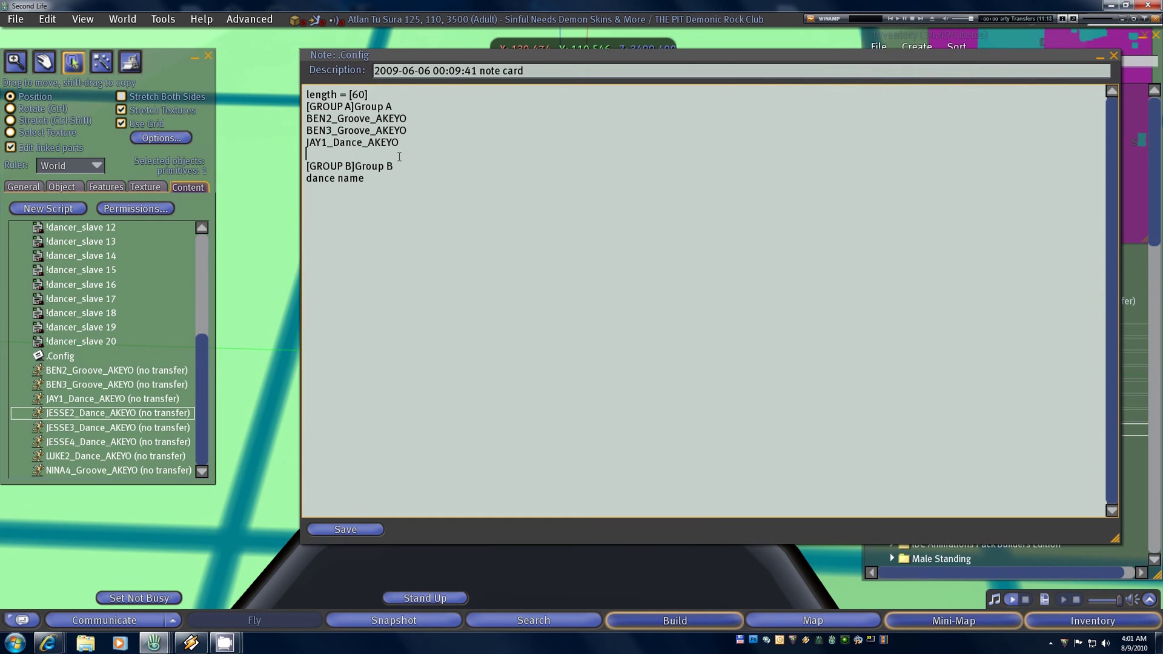
{"action": "key", "text": "ctrl+v"}
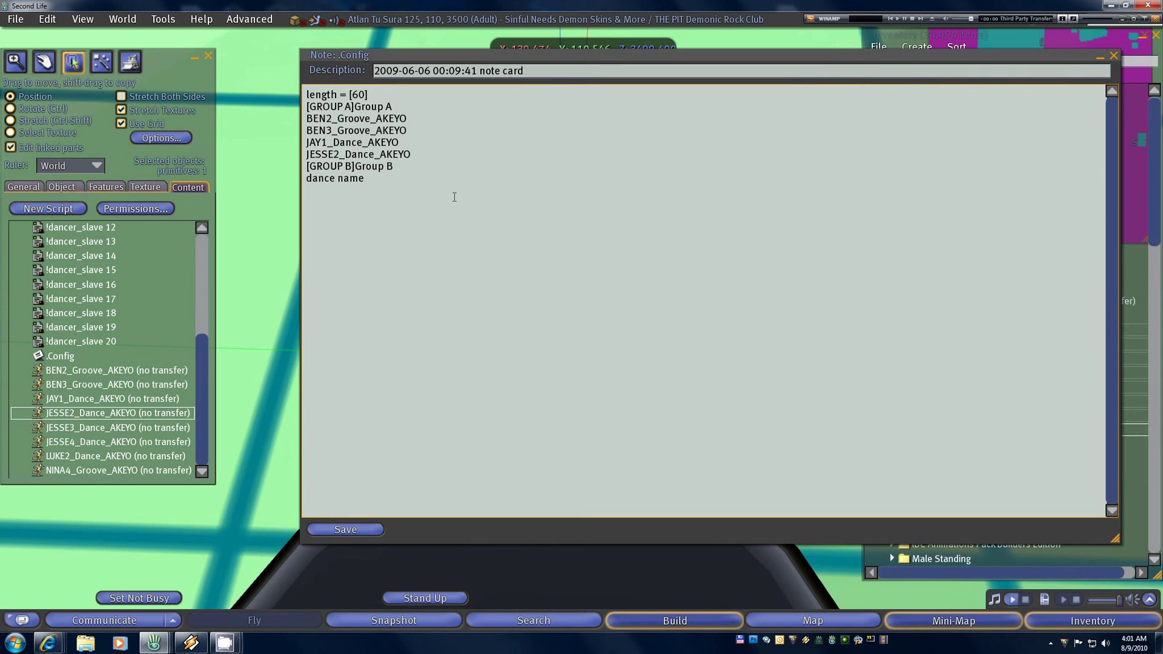
{"action": "key", "text": "shift+Left"}
{"action": "key", "text": "shift+Left"}
{"action": "key", "text": "shift+Left"}
{"action": "key", "text": "shift+Left"}
{"action": "key", "text": "shift+Left"}
{"action": "key", "text": "shift+Left"}
{"action": "key", "text": "shift+Left"}
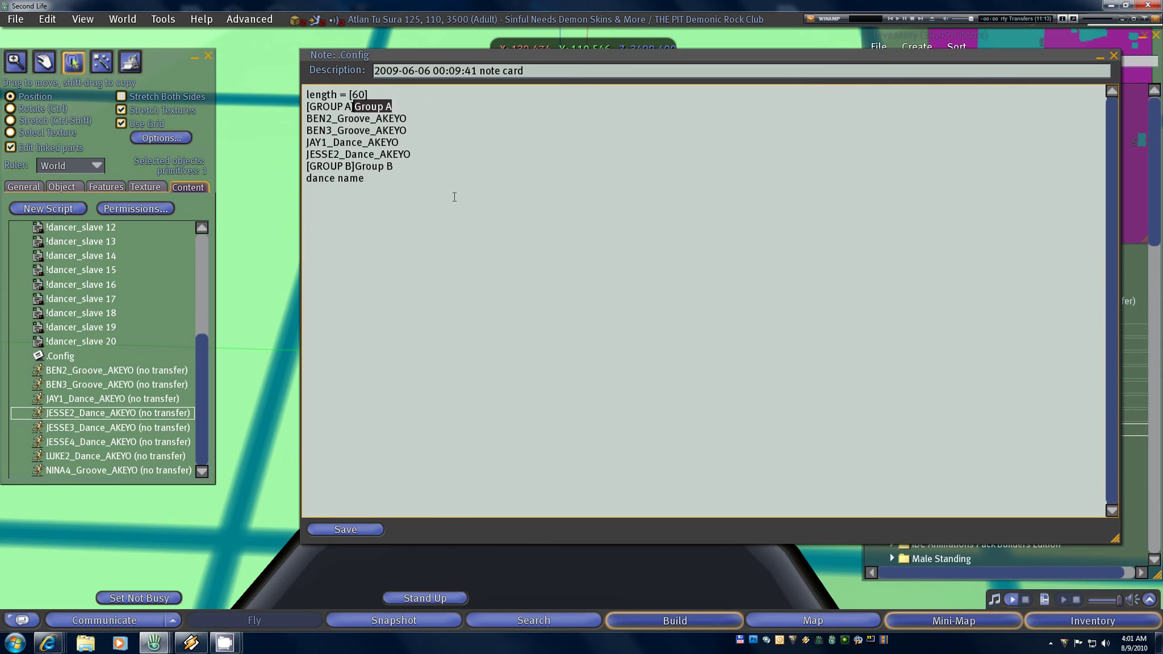
Name the first group 'Test Group1' and move to the empty line below the Group B placeholder
{"action": "type", "text": "TEst"}
{"action": "key", "text": "BackSpace"}
{"action": "key", "text": "BackSpace"}
{"action": "key", "text": "BackSpace"}
{"action": "key", "text": "BackSpace"}
{"action": "type", "text": "Tes"}
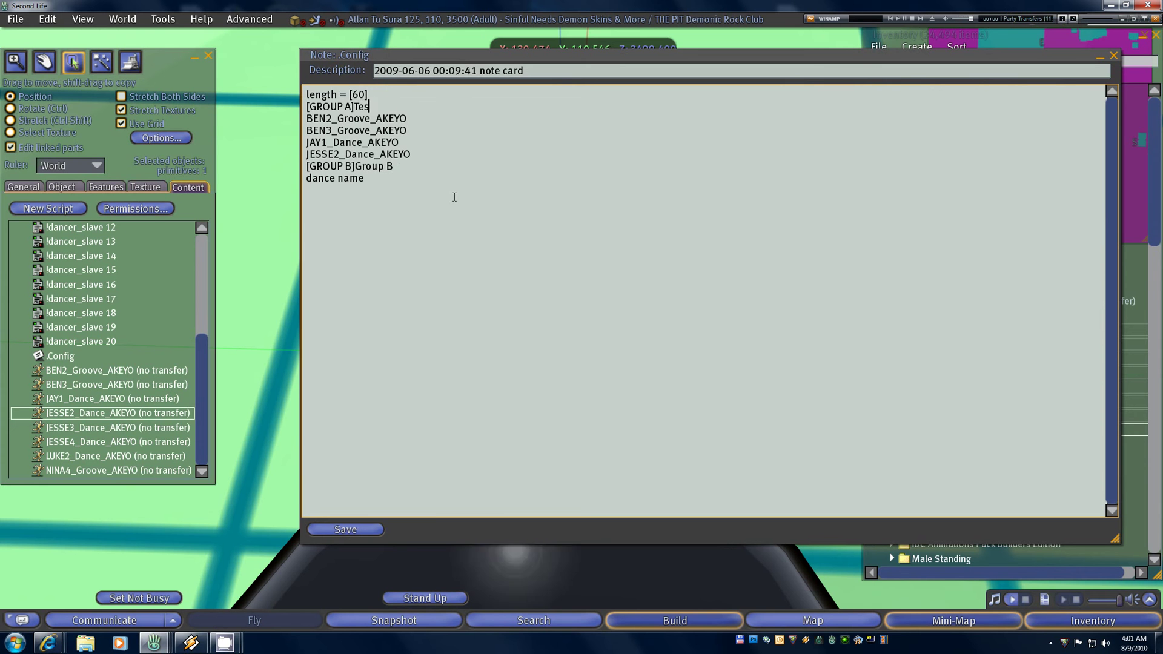
{"action": "type", "text": "t Group1"}
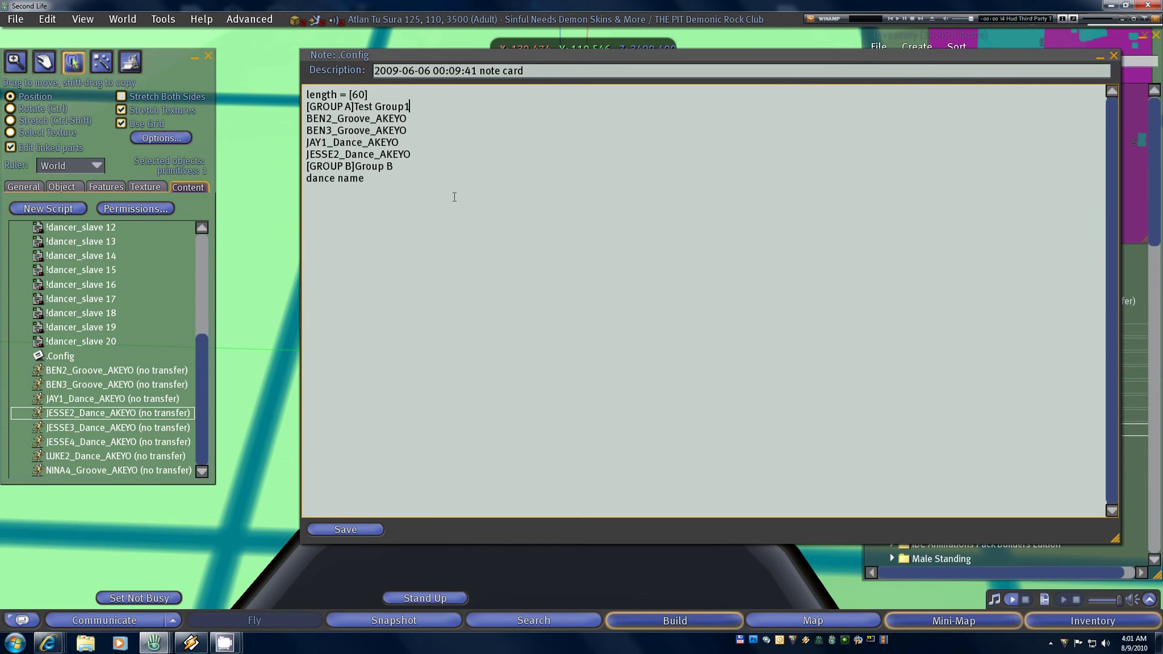
{"action": "key", "text": "Down"}
{"action": "key", "text": "Down"}
{"action": "key", "text": "Down"}
{"action": "key", "text": "Down"}
{"action": "key", "text": "Down"}
{"action": "key", "text": "Down"}
{"action": "key", "text": "Down"}
{"action": "key", "text": "Left"}
{"action": "key", "text": "shift+Home"}
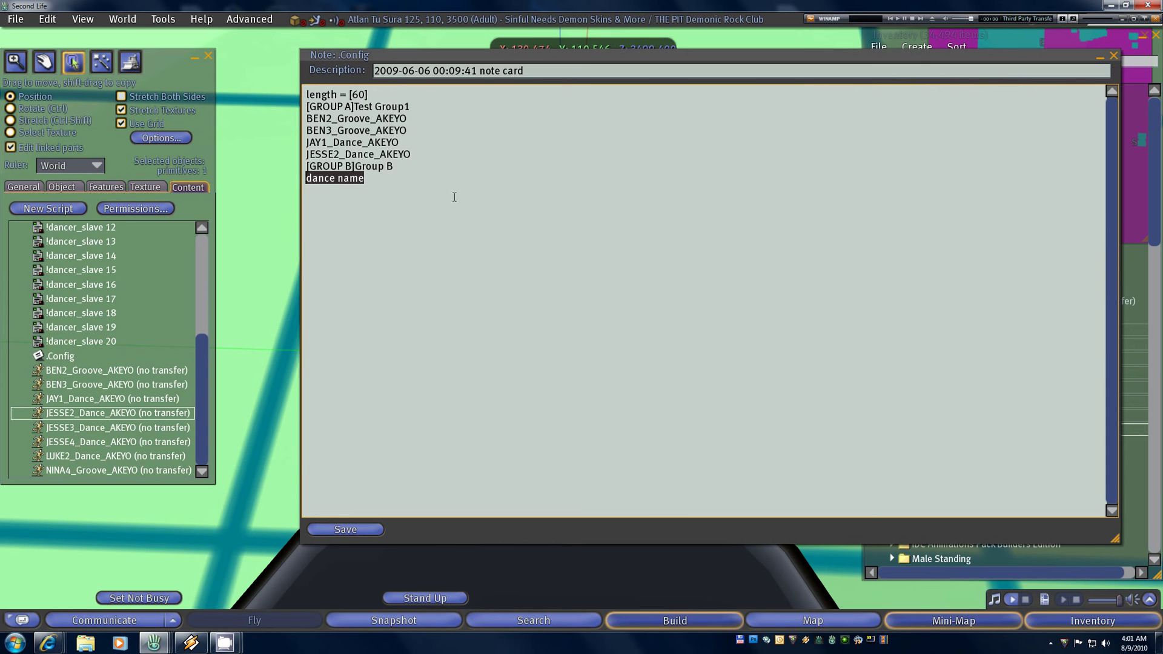
{"action": "key", "text": "Down"}
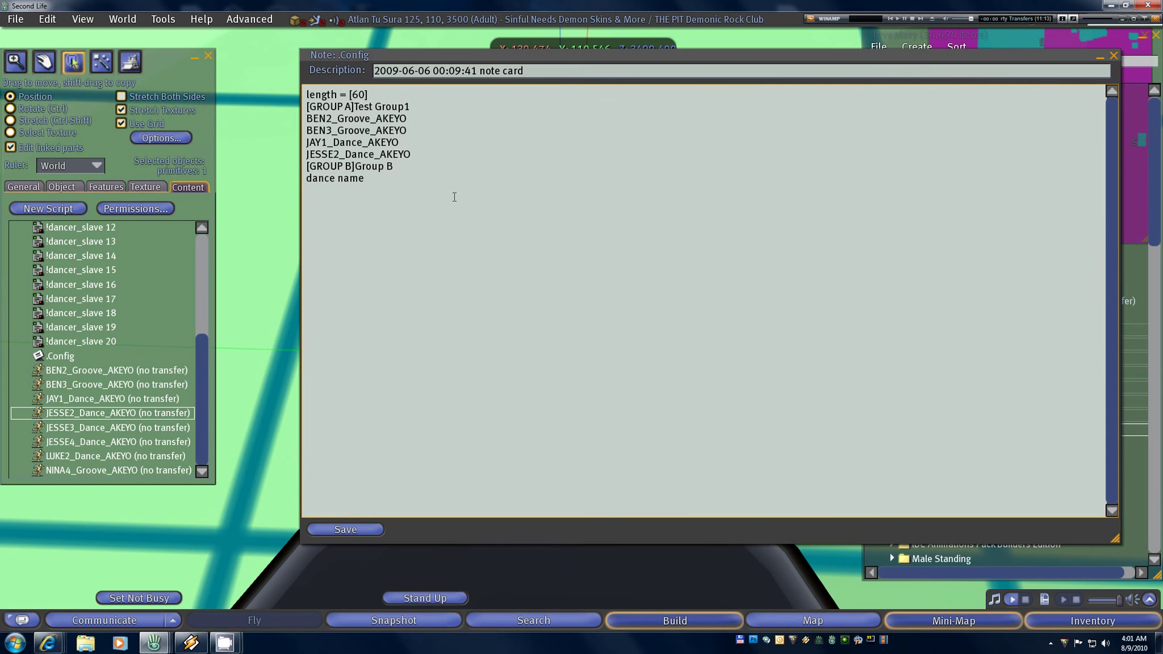
Copy the JESSE3_Dance_AKEYO name from its properties and paste it under Group B
{"action": "right_click", "coordinate": [111, 428]}
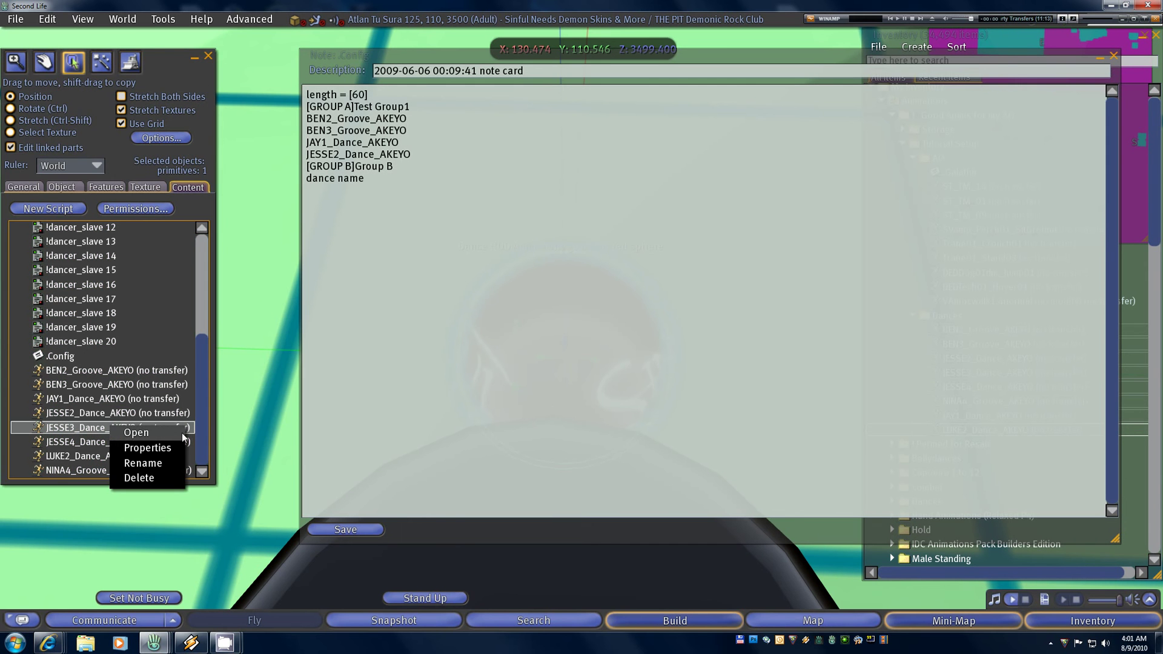
{"action": "left_click", "coordinate": [174, 449]}
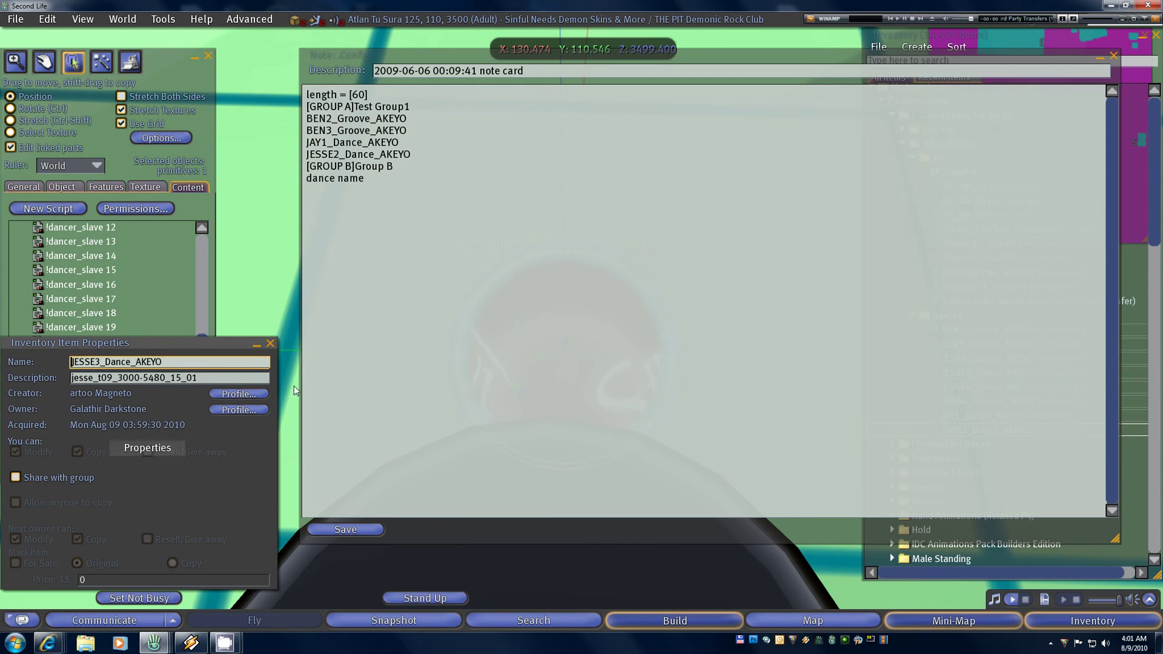
{"action": "double_click", "coordinate": [135, 362]}
{"action": "key", "text": "ctrl+c"}
{"action": "left_click", "coordinate": [307, 288]}
{"action": "key", "text": "ctrl+v"}
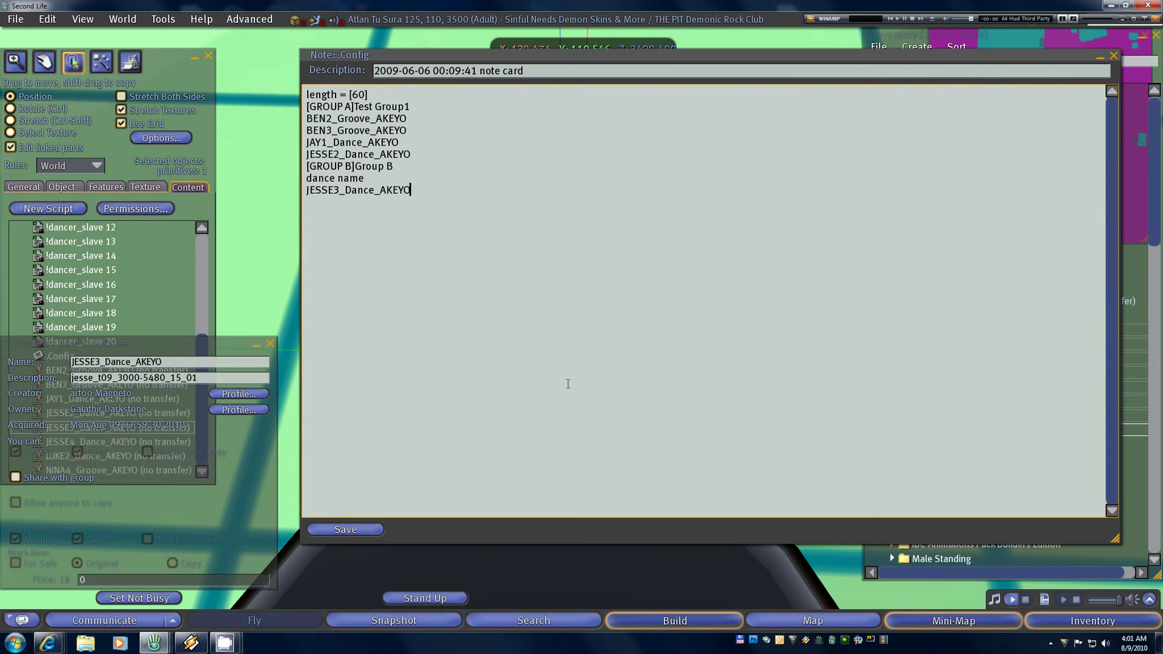
{"action": "left_click", "coordinate": [599, 255]}
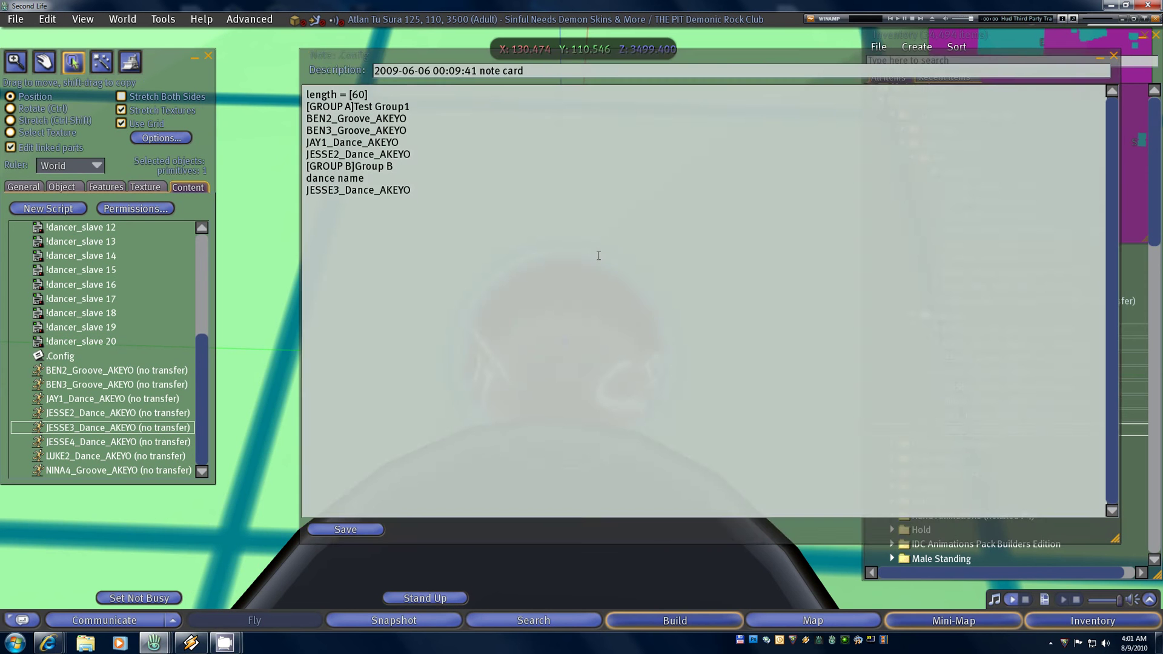
Add the JESSE4_Dance_AKEYO name on the last line of the notecard
{"action": "left_click", "coordinate": [158, 439]}
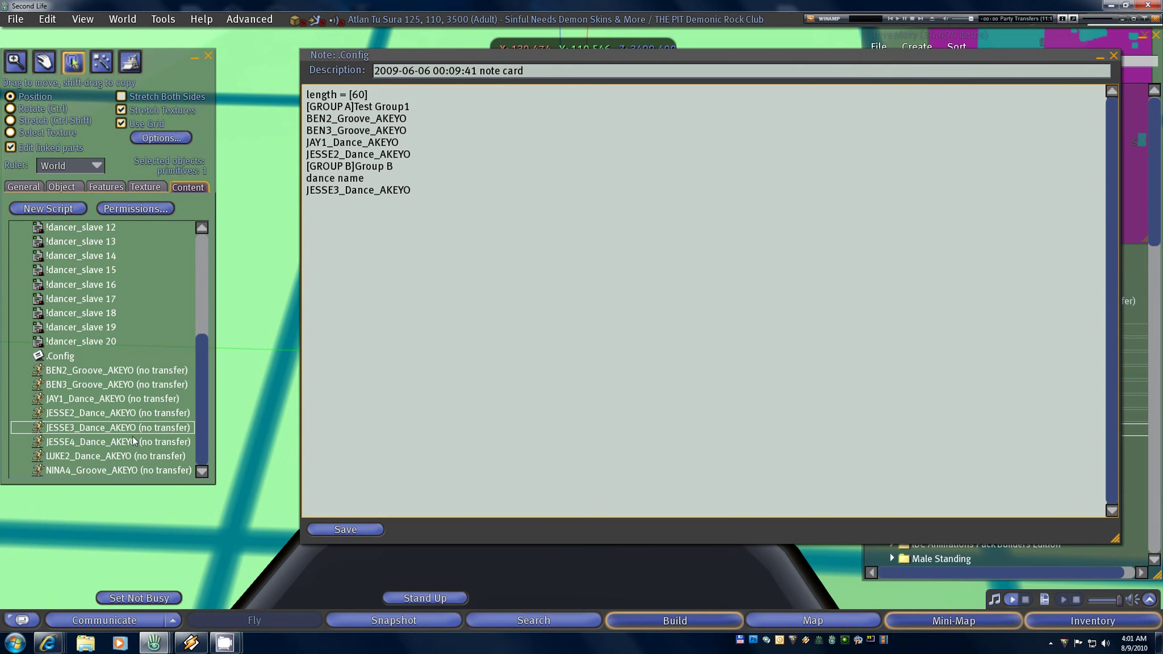
{"action": "right_click", "coordinate": [176, 443]}
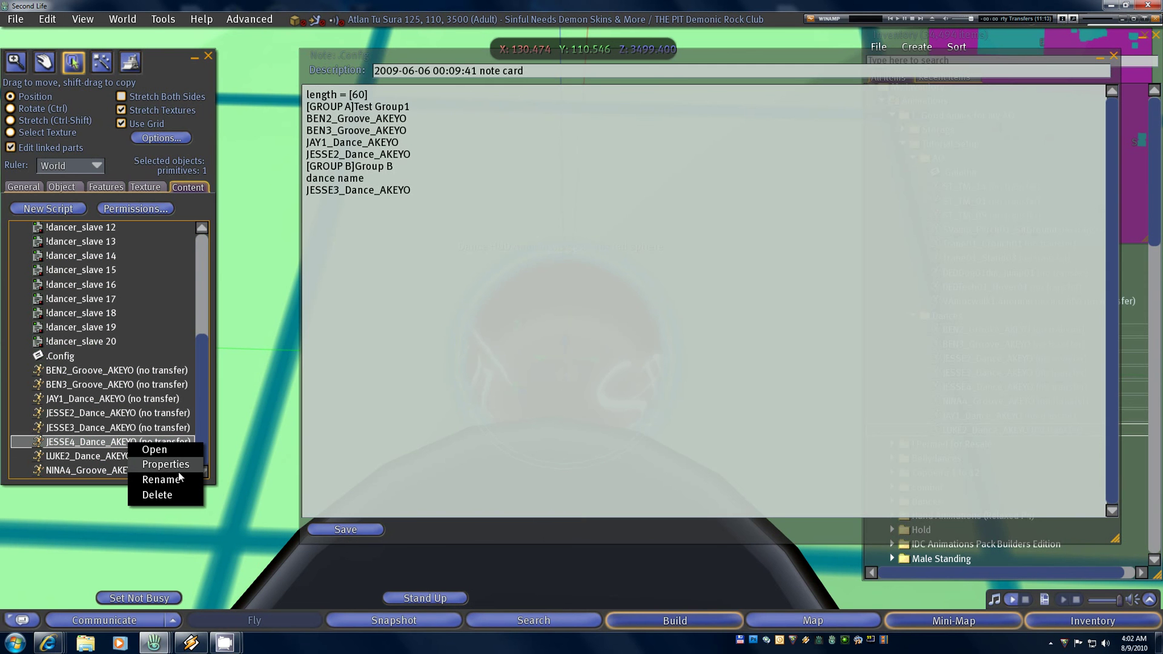
{"action": "left_click", "coordinate": [177, 466]}
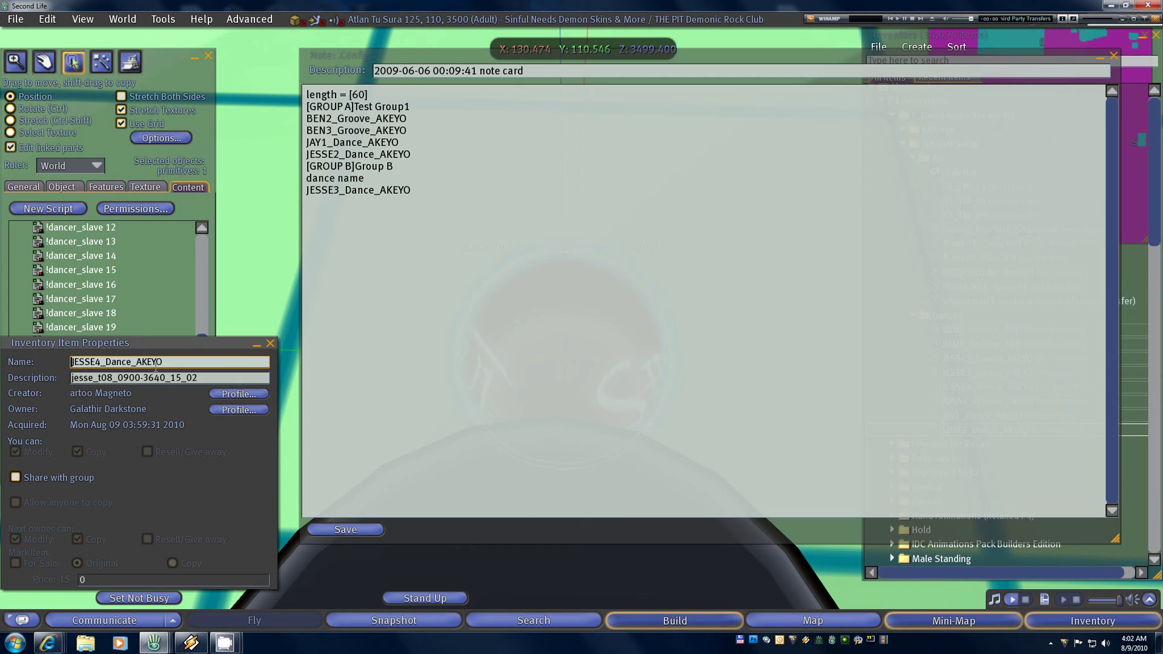
{"action": "left_click", "coordinate": [270, 343]}
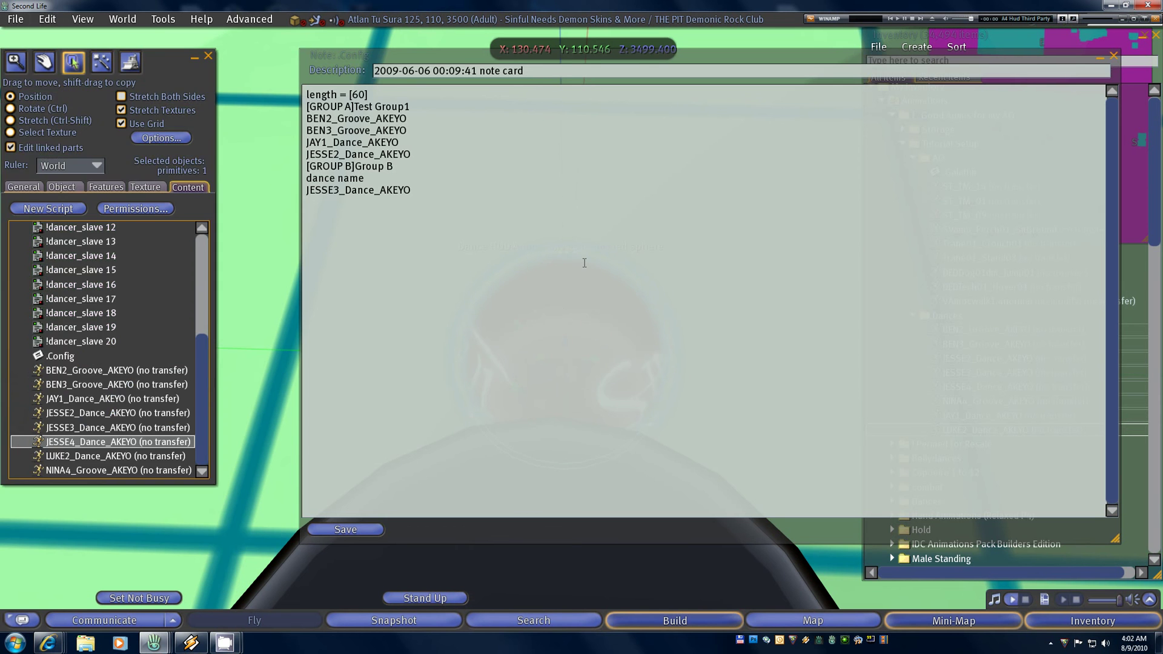
{"action": "left_click", "coordinate": [602, 346]}
{"action": "key", "text": "ctrl+v"}
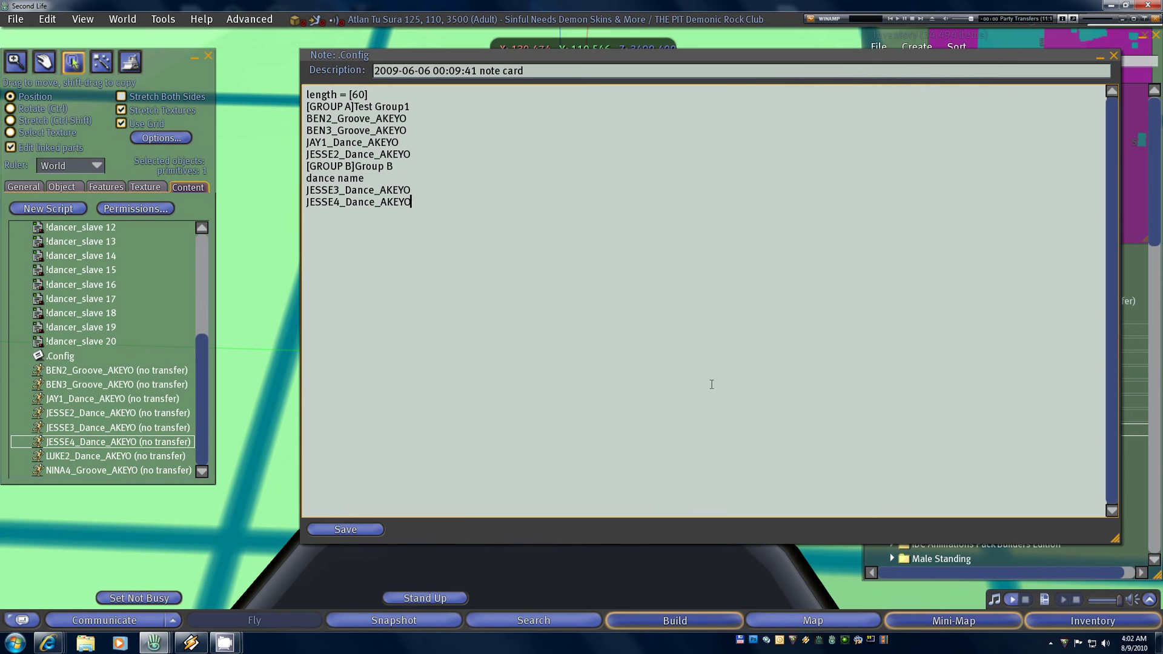
Save the .Config notecard, then close it and the build tools
{"action": "left_click", "coordinate": [345, 529]}
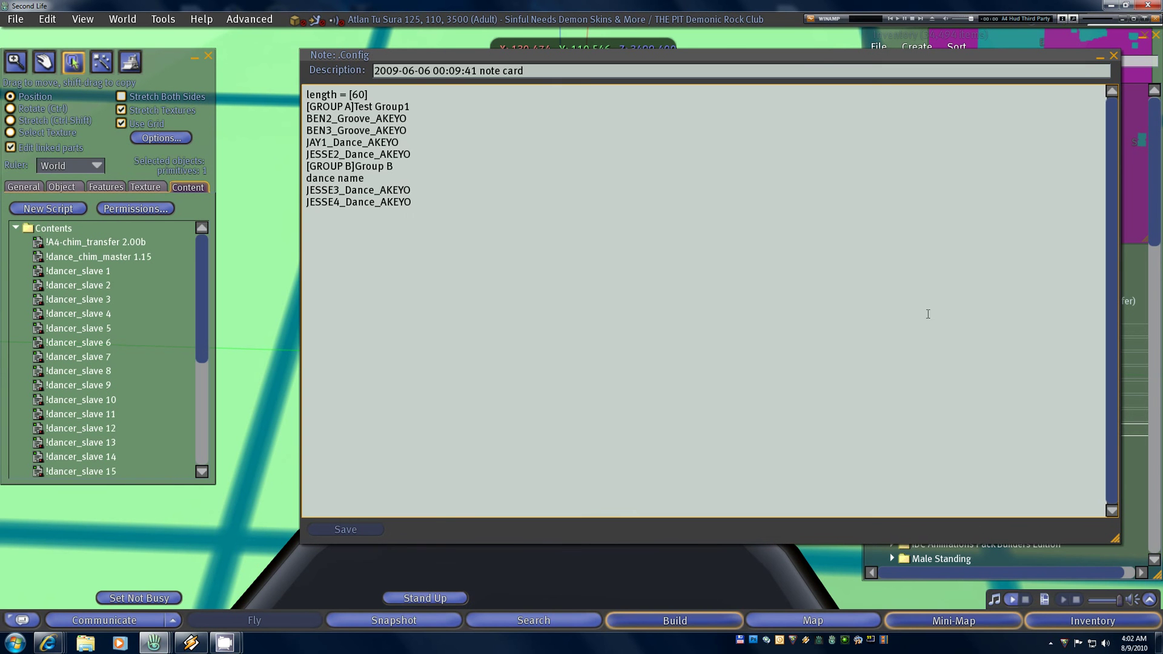
{"action": "left_click", "coordinate": [1114, 55]}
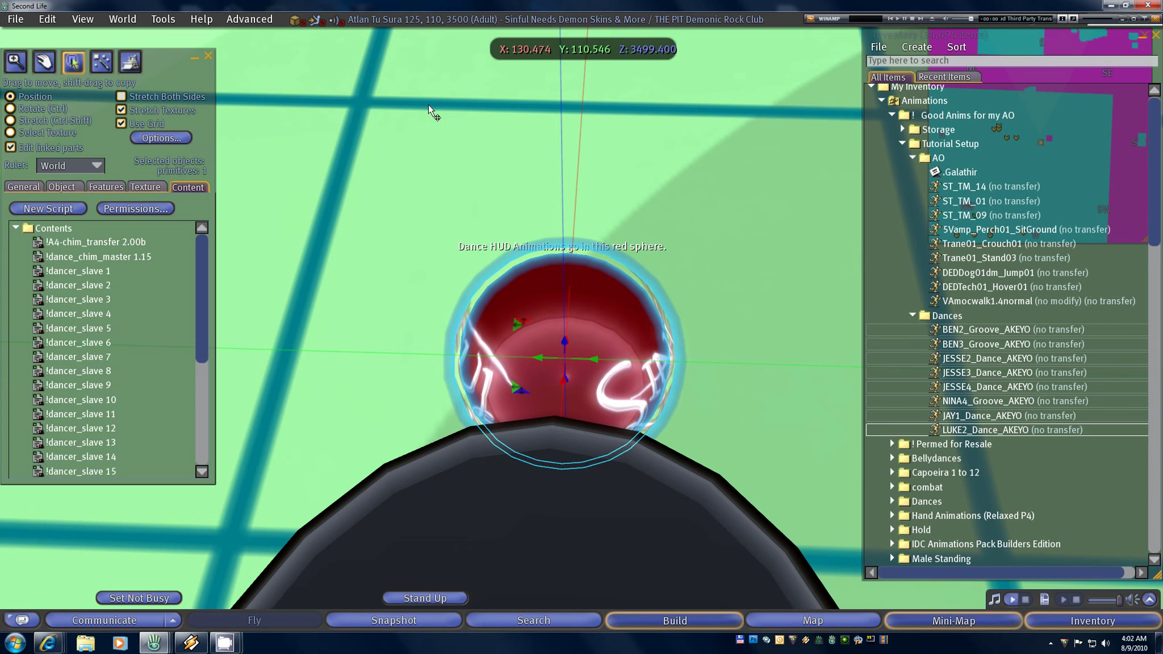
{"action": "left_click", "coordinate": [207, 58]}
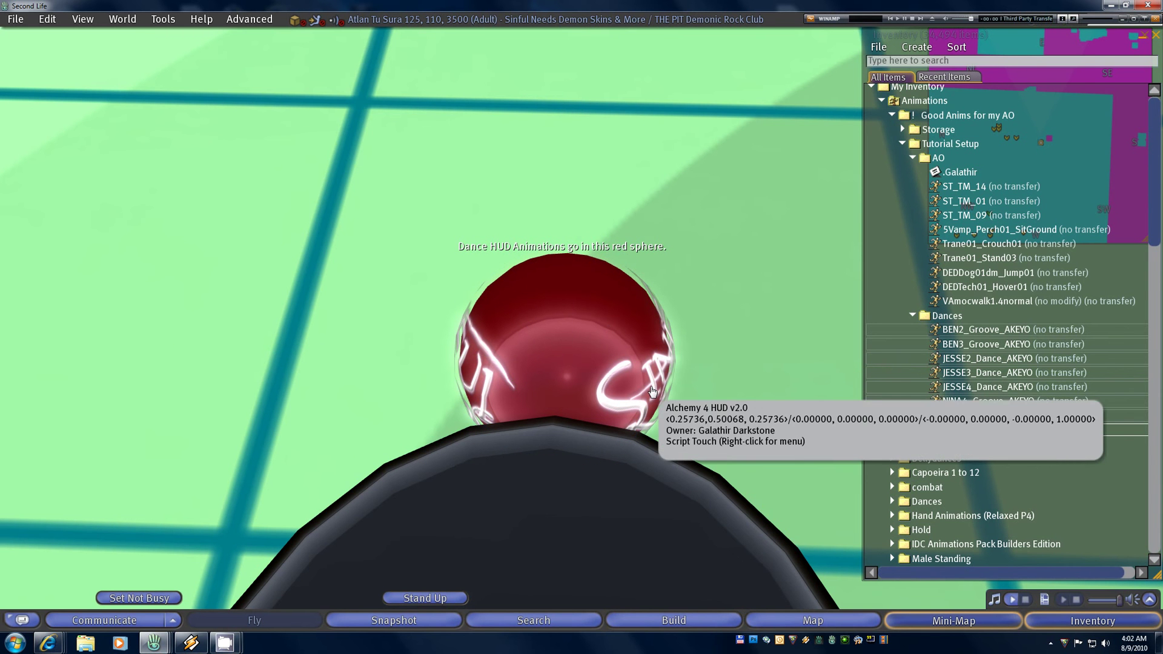
Reset the camera behind the avatar and scroll the inventory up to the Alchemy 4 HUD
{"action": "key", "text": "Escape"}
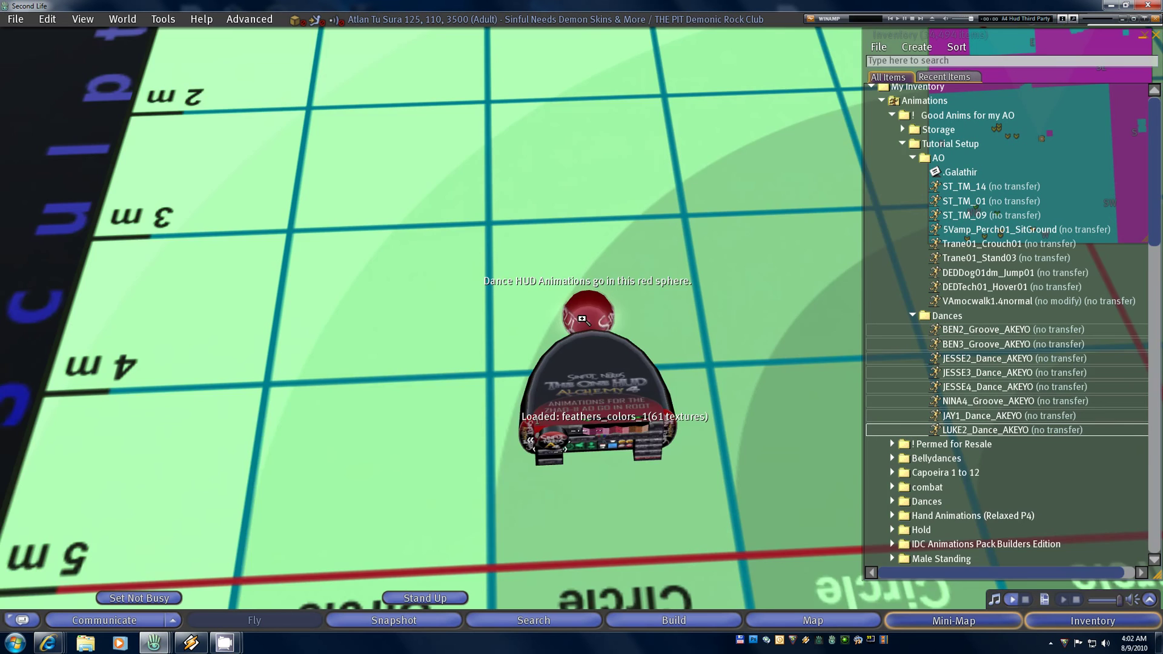
{"action": "left_click", "coordinate": [620, 359], "text": "alt"}
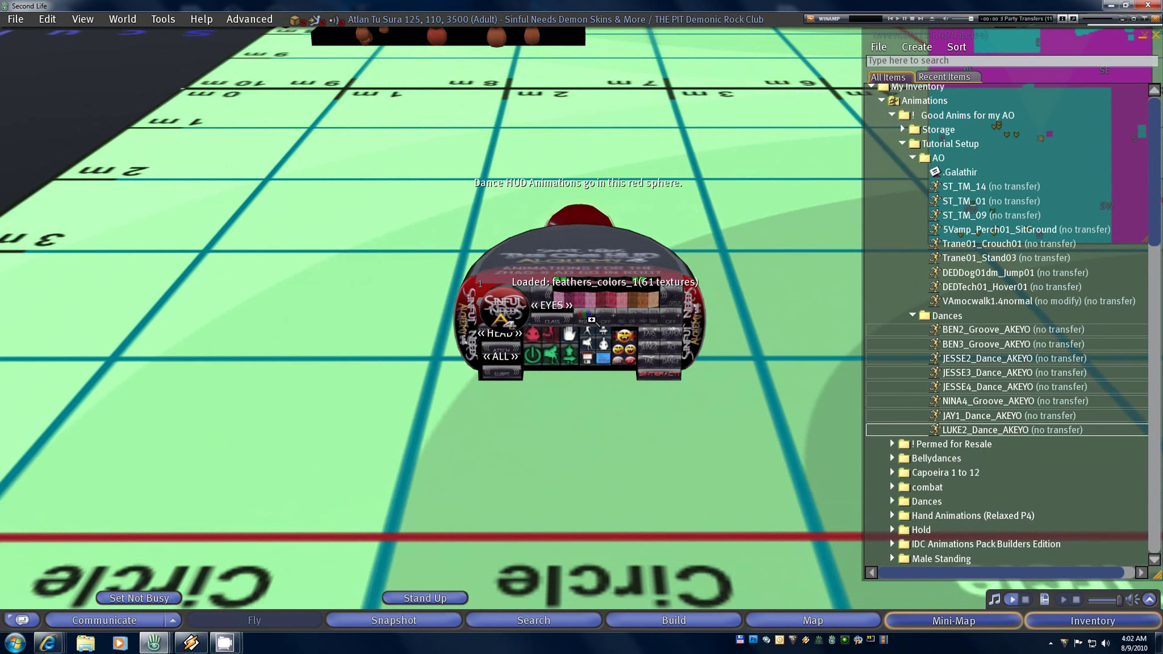
{"action": "scroll", "coordinate": [581, 323], "scroll_direction": "up", "scroll_amount": 2}
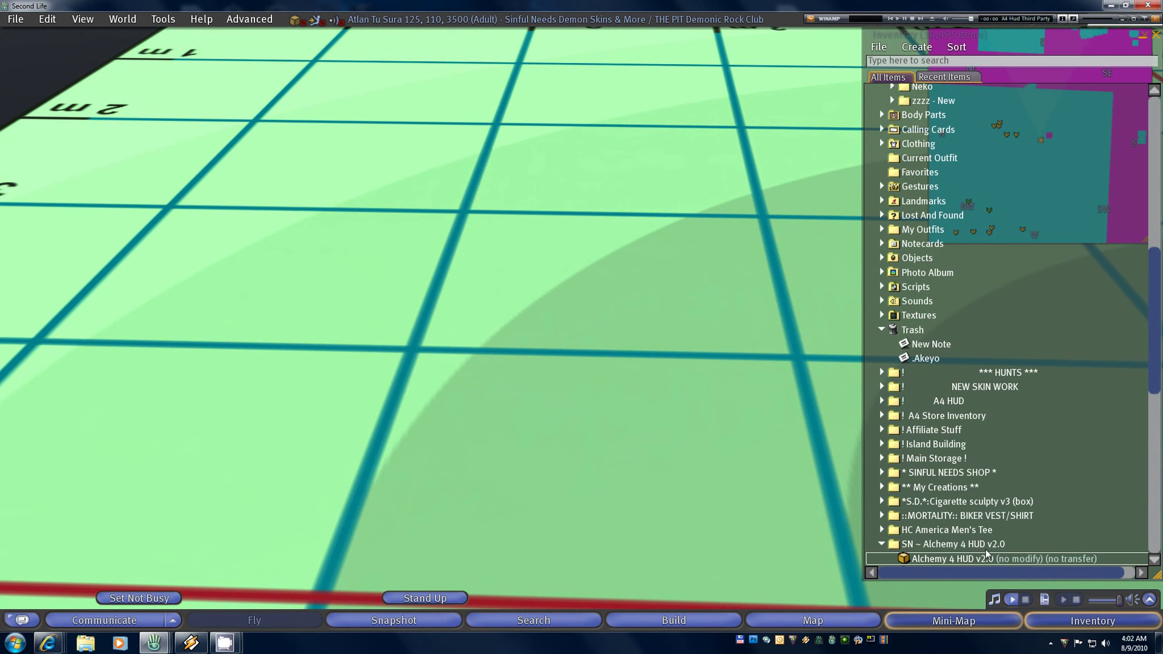
Wear the Alchemy 4 HUD from inventory, expand its control panel and show the DANCE controls
{"action": "right_click", "coordinate": [982, 562]}
{"action": "left_click", "coordinate": [1005, 511]}
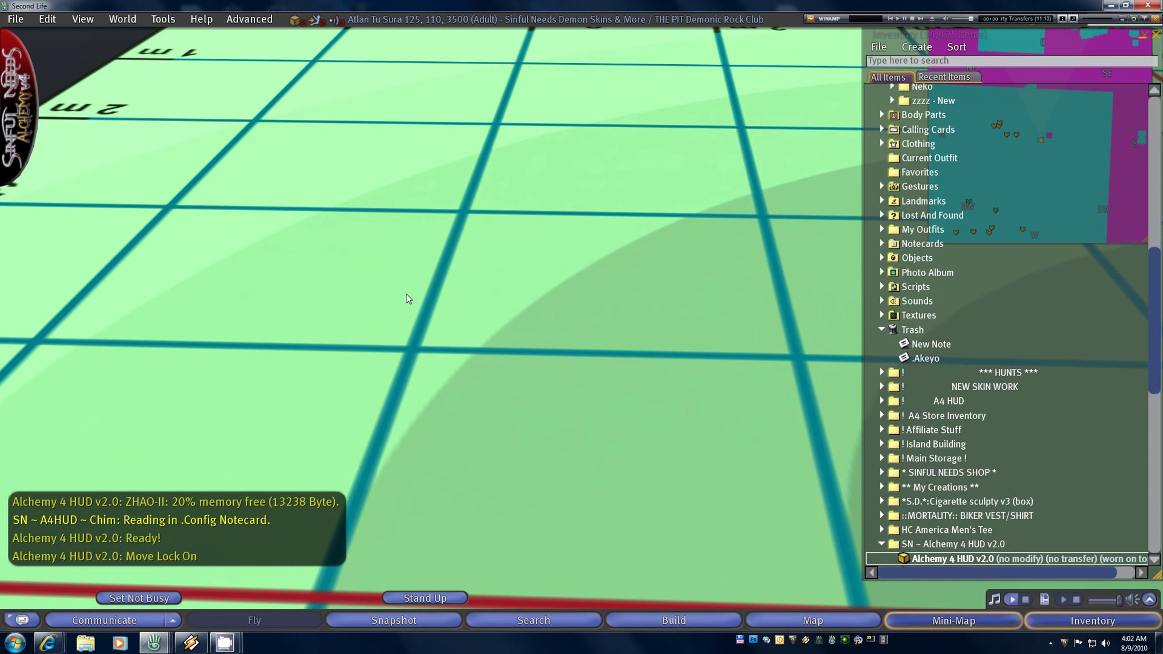
{"action": "left_click", "coordinate": [28, 120]}
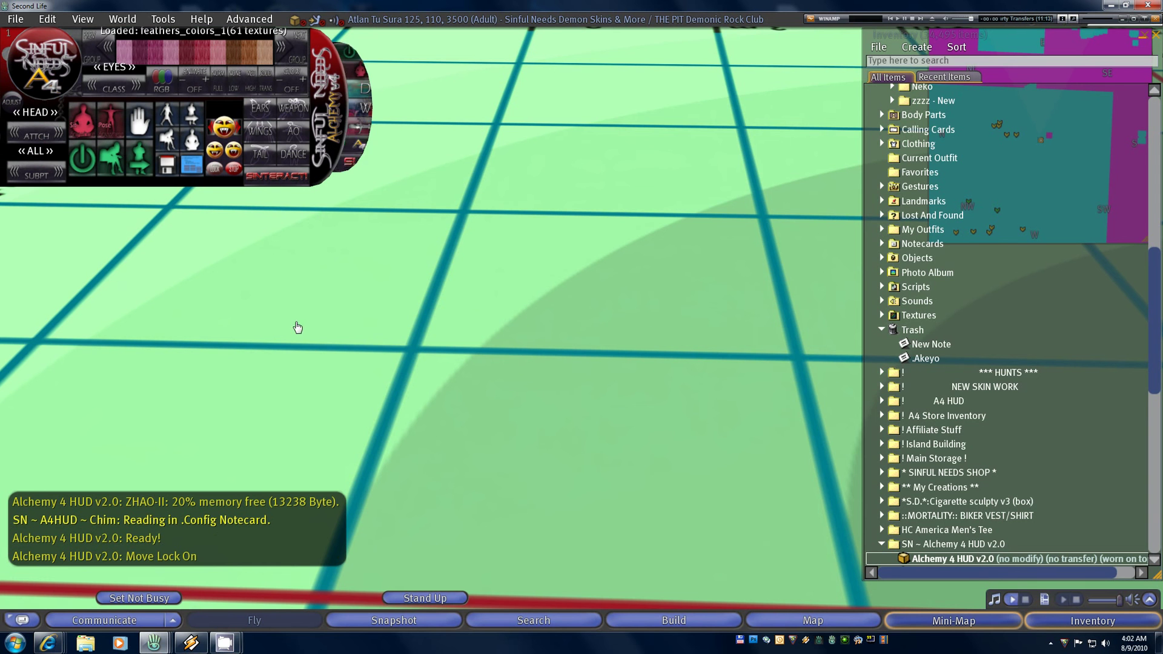
{"action": "left_click", "coordinate": [297, 157]}
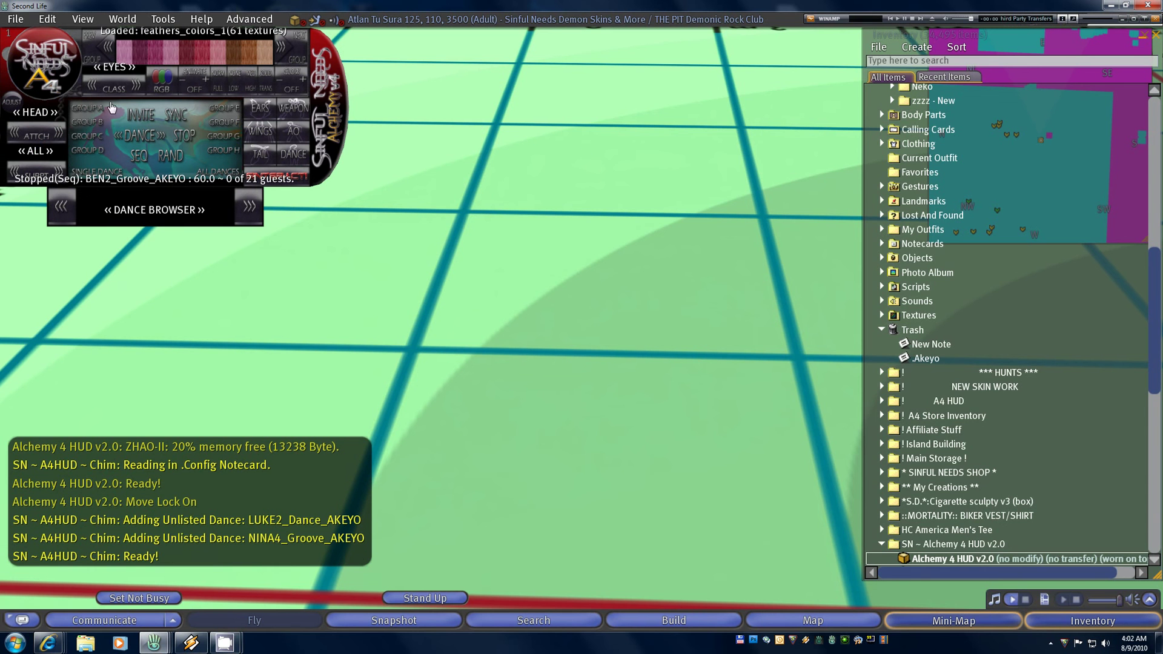
Set HUD Option > HUD Size to 150%, exit settings and expand the resized HUD
{"action": "left_click", "coordinate": [33, 78]}
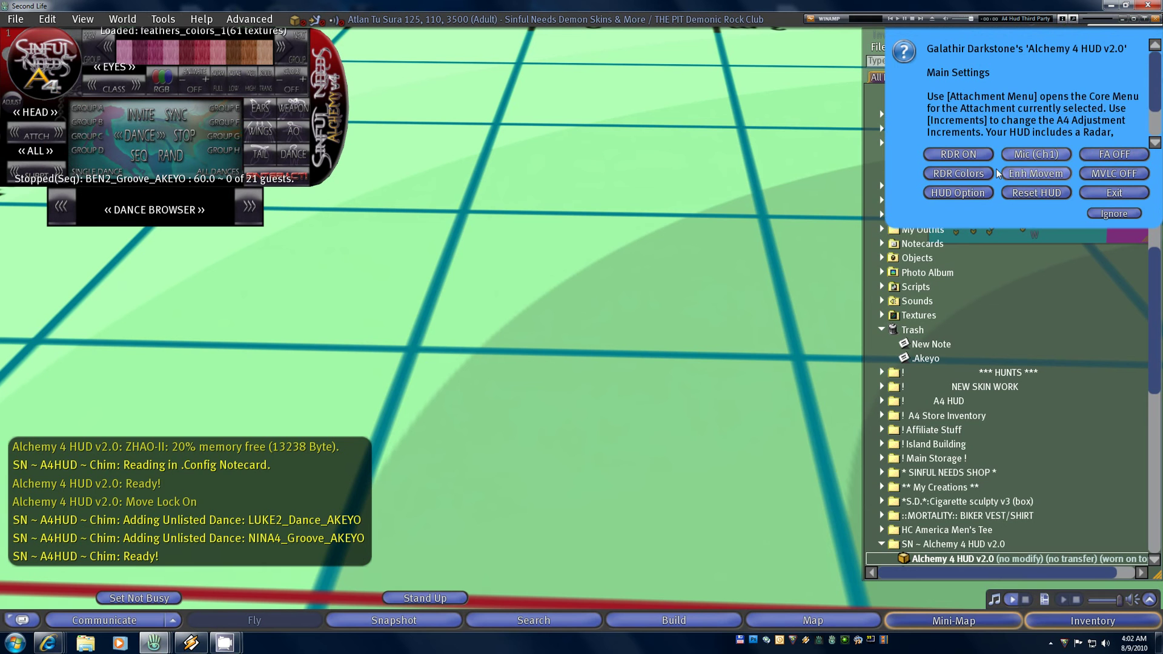
{"action": "left_click", "coordinate": [970, 193]}
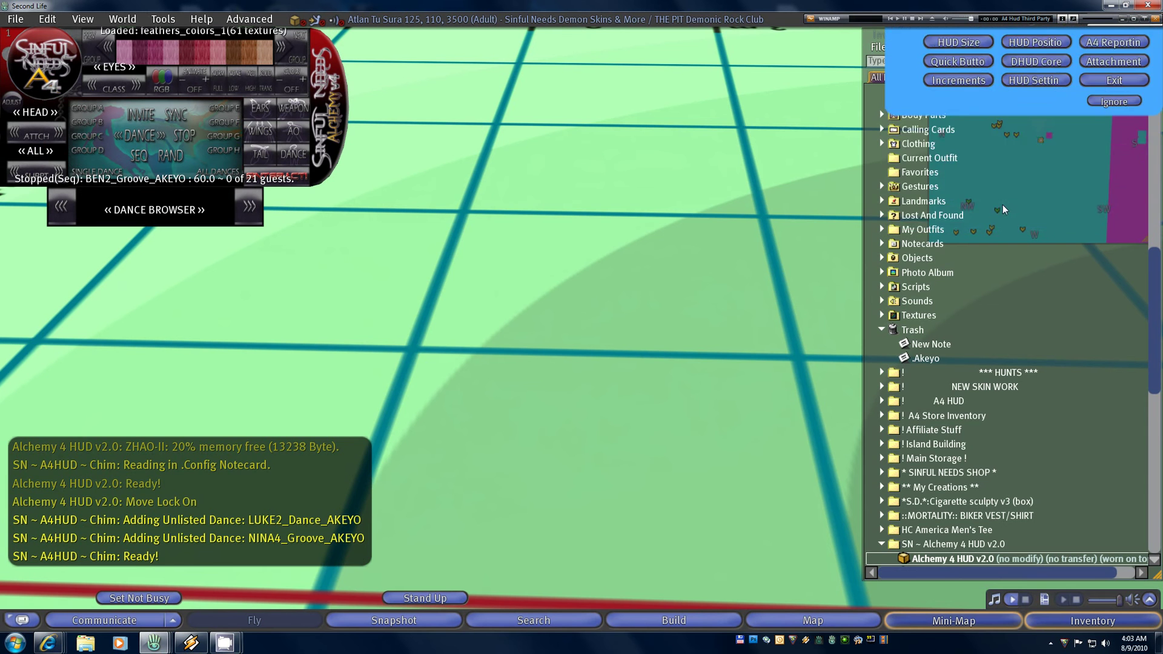
{"action": "left_click", "coordinate": [1016, 177]}
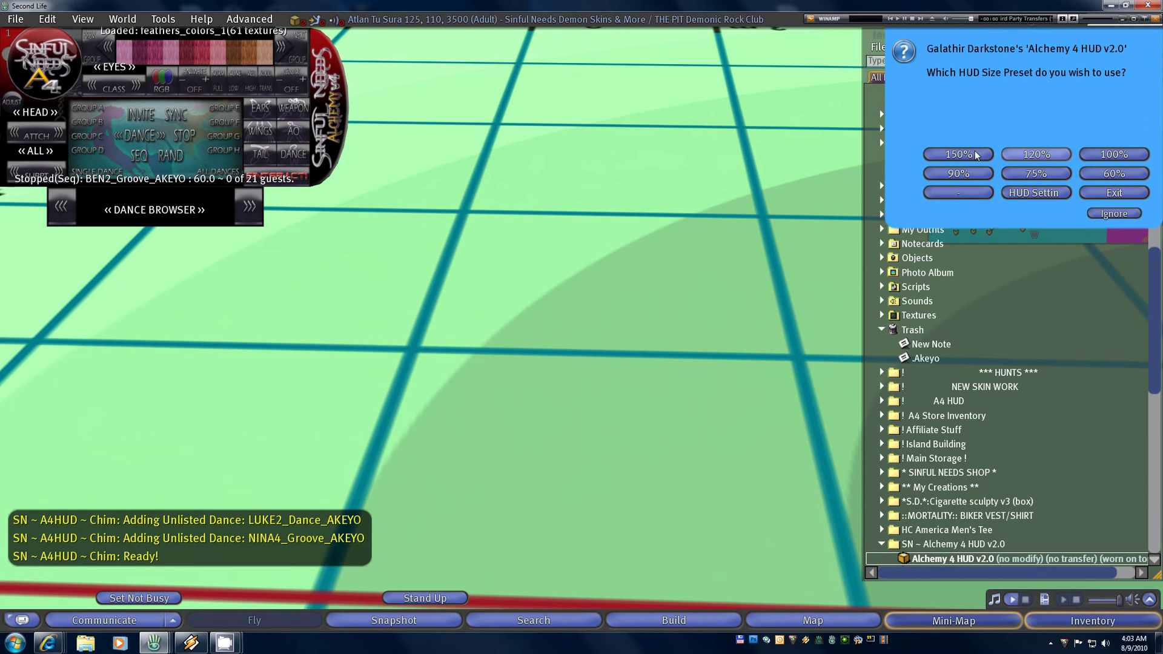
{"action": "left_click", "coordinate": [958, 154]}
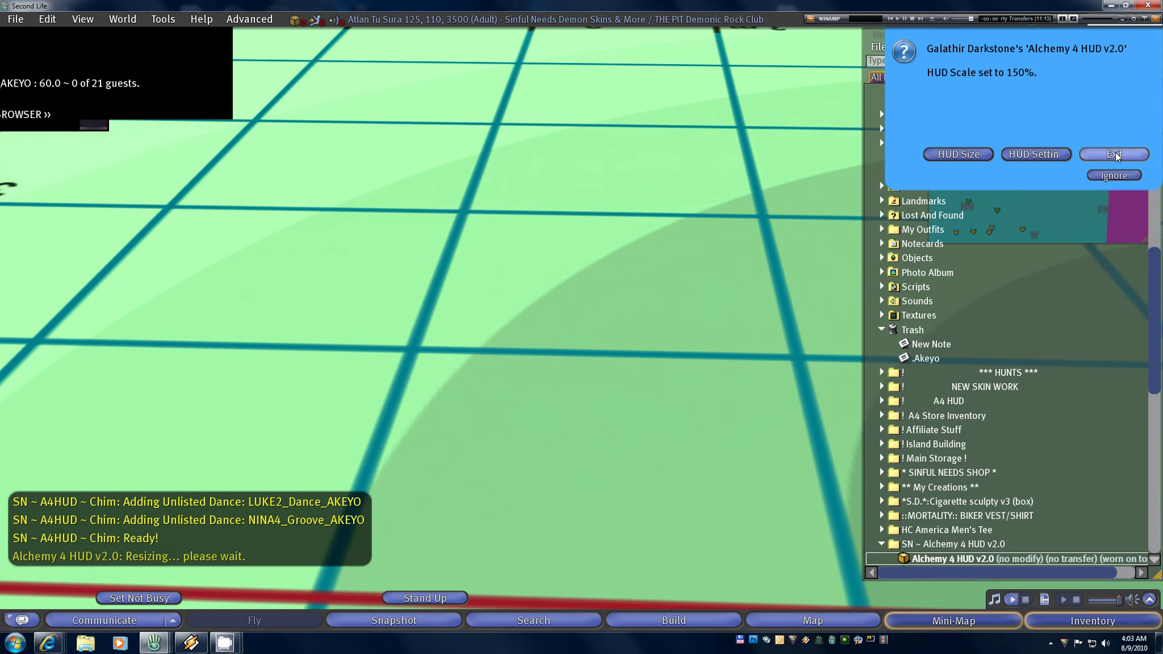
{"action": "left_click", "coordinate": [1115, 154]}
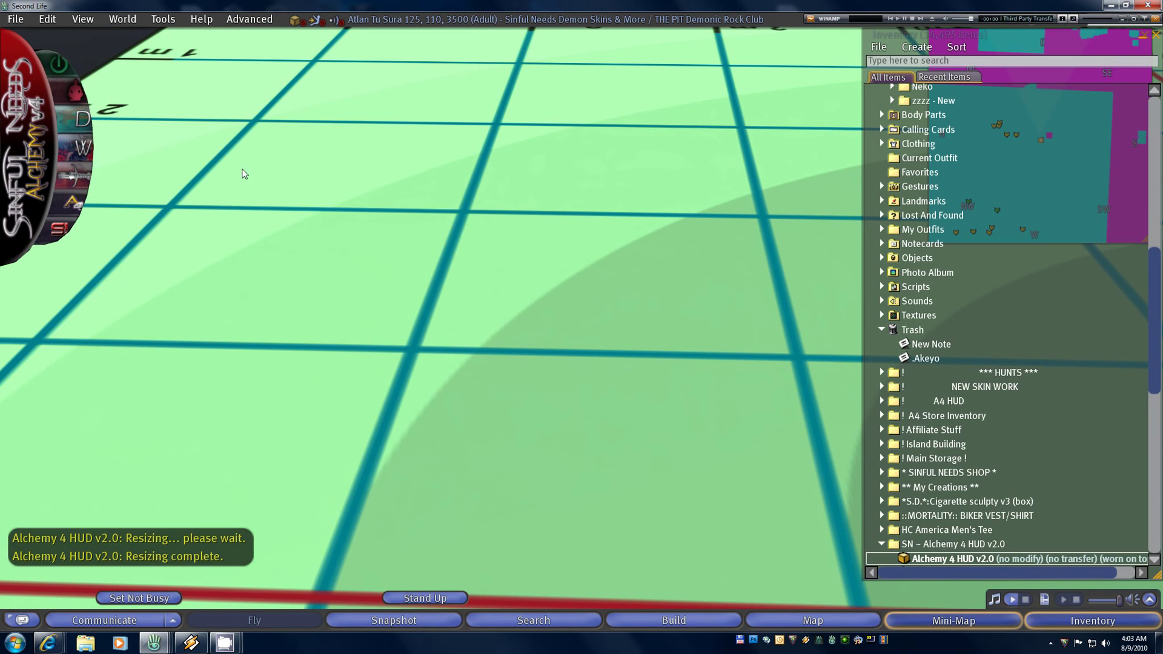
{"action": "left_click", "coordinate": [6, 166]}
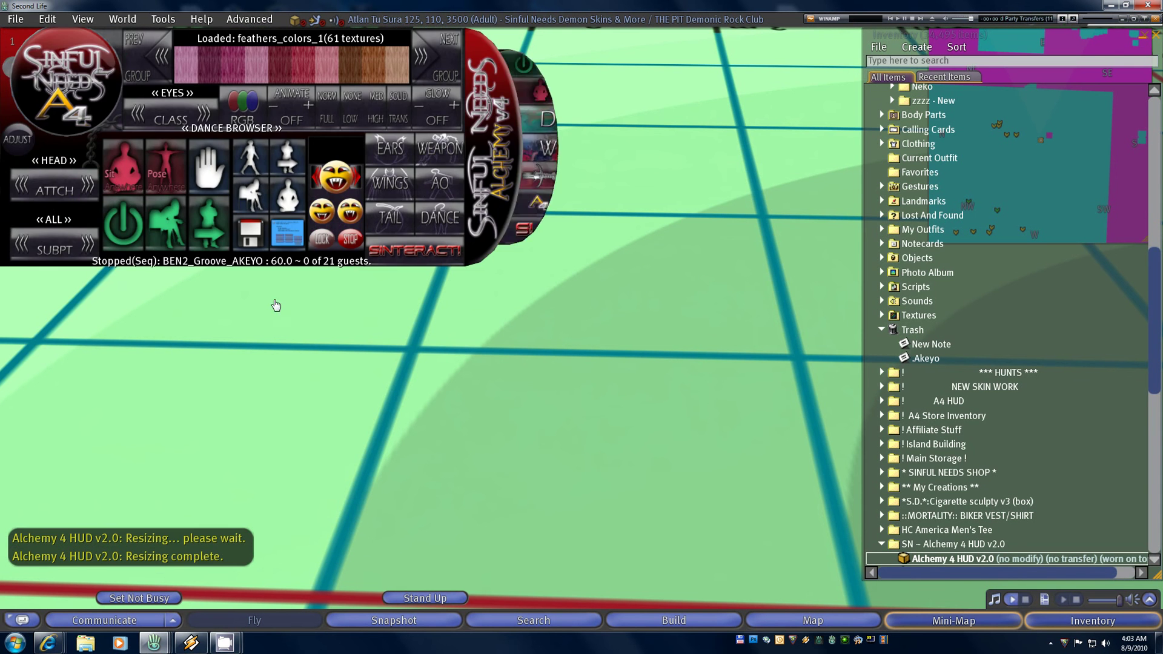
Open the Dance Browser and cycle through the dances in Test Group1
{"action": "left_click", "coordinate": [447, 225]}
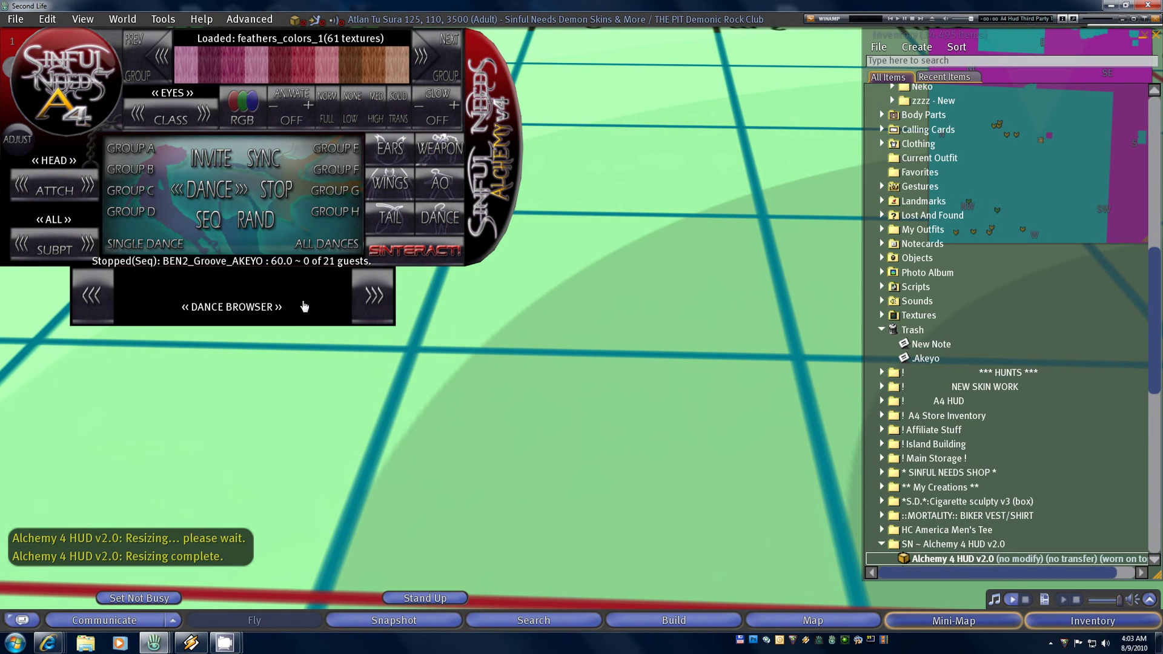
{"action": "left_click", "coordinate": [374, 295]}
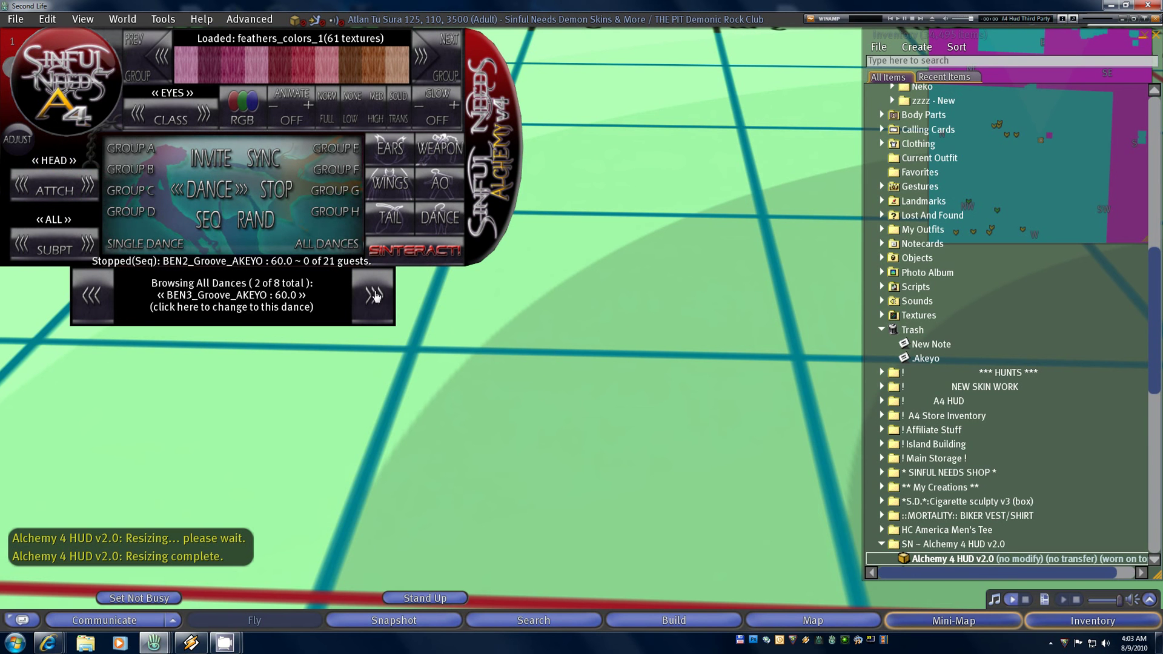
{"action": "left_click", "coordinate": [136, 152]}
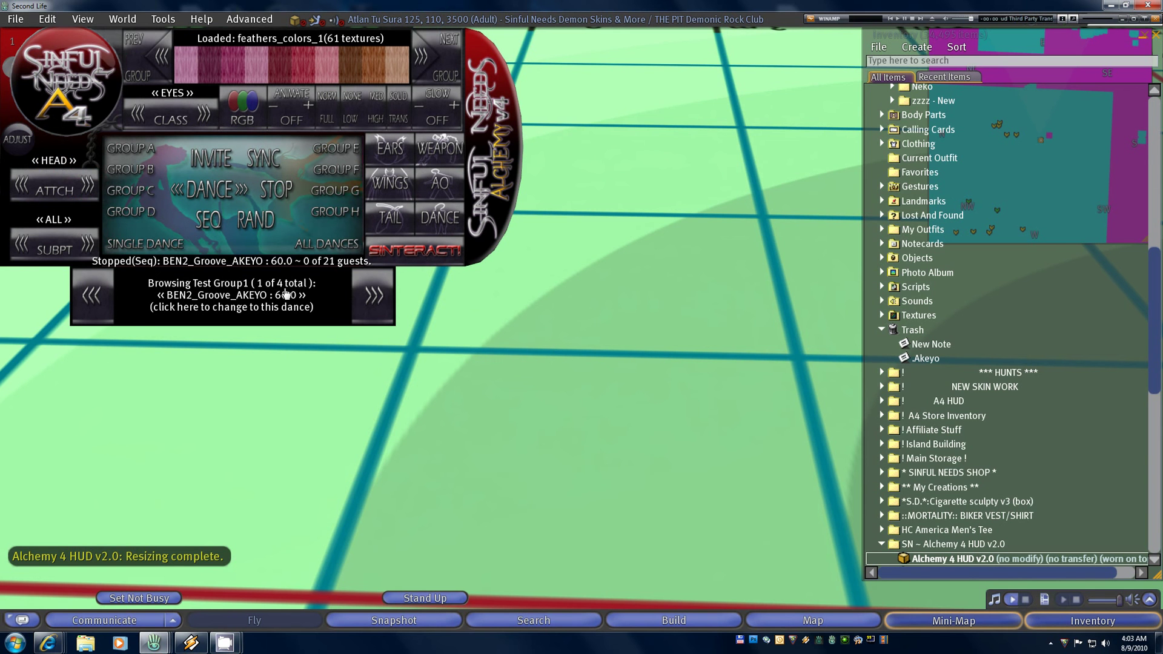
{"action": "left_click", "coordinate": [376, 297]}
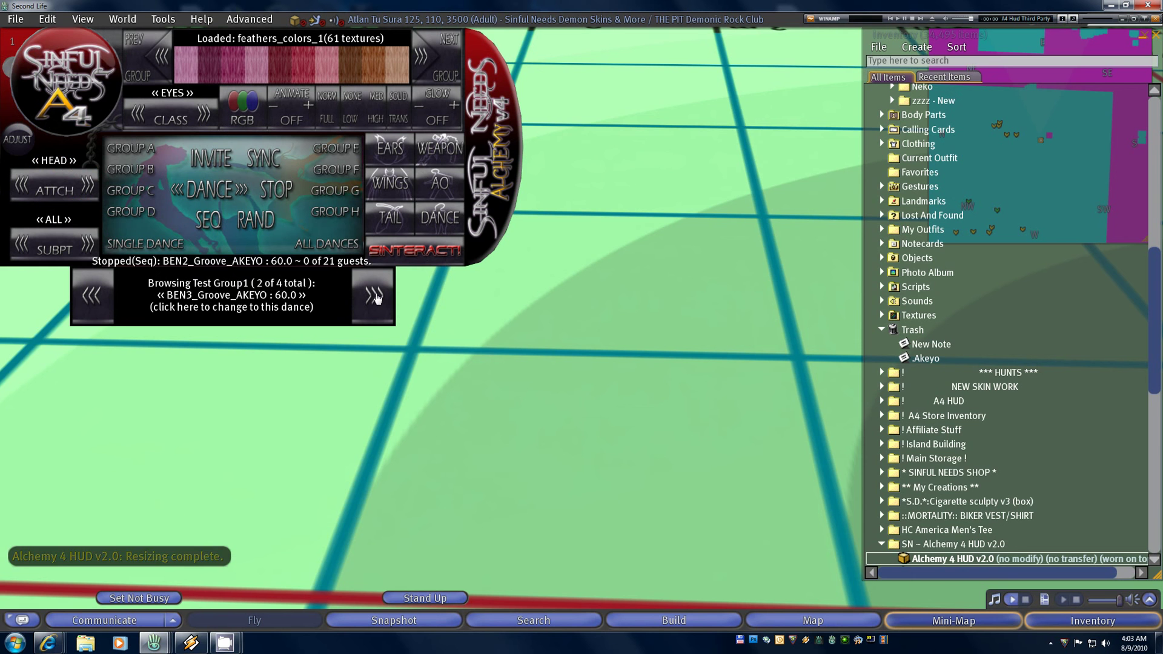
{"action": "left_click", "coordinate": [375, 297]}
{"action": "left_click", "coordinate": [375, 297]}
{"action": "left_click", "coordinate": [375, 296]}
{"action": "left_click", "coordinate": [375, 297]}
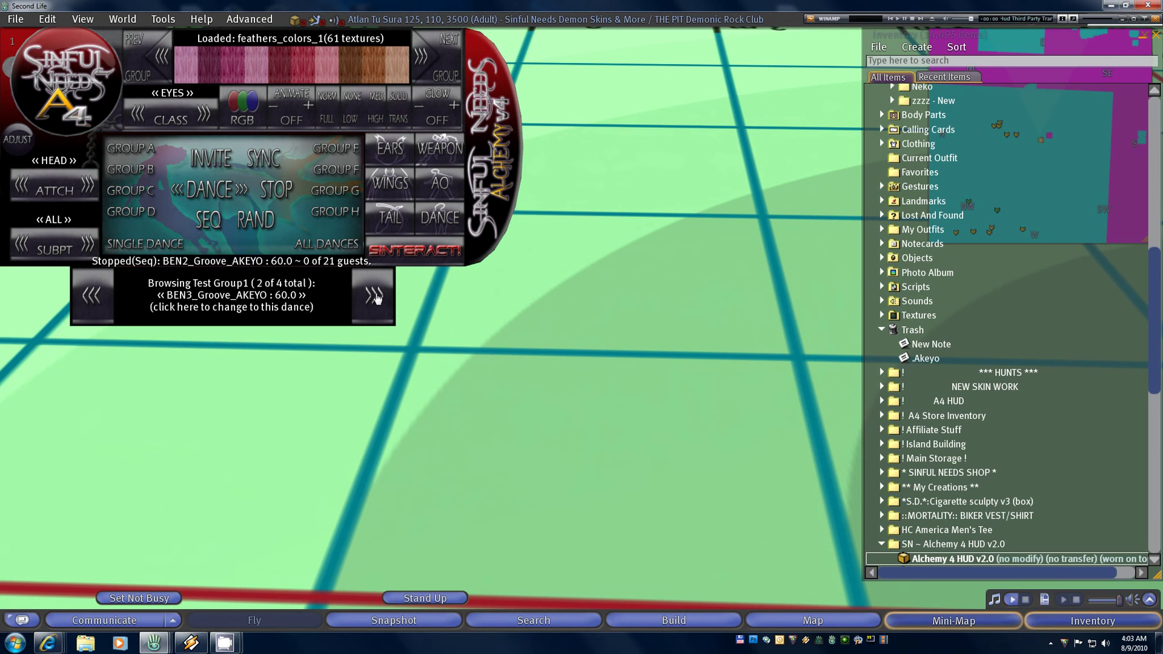
{"action": "left_click", "coordinate": [376, 296]}
{"action": "left_click", "coordinate": [376, 297]}
{"action": "left_click", "coordinate": [376, 296]}
Browse Group B, stepping to JESSE4_Dance_AKEYO and back to JESSE3_Dance_AKEYO
{"action": "left_click", "coordinate": [141, 172]}
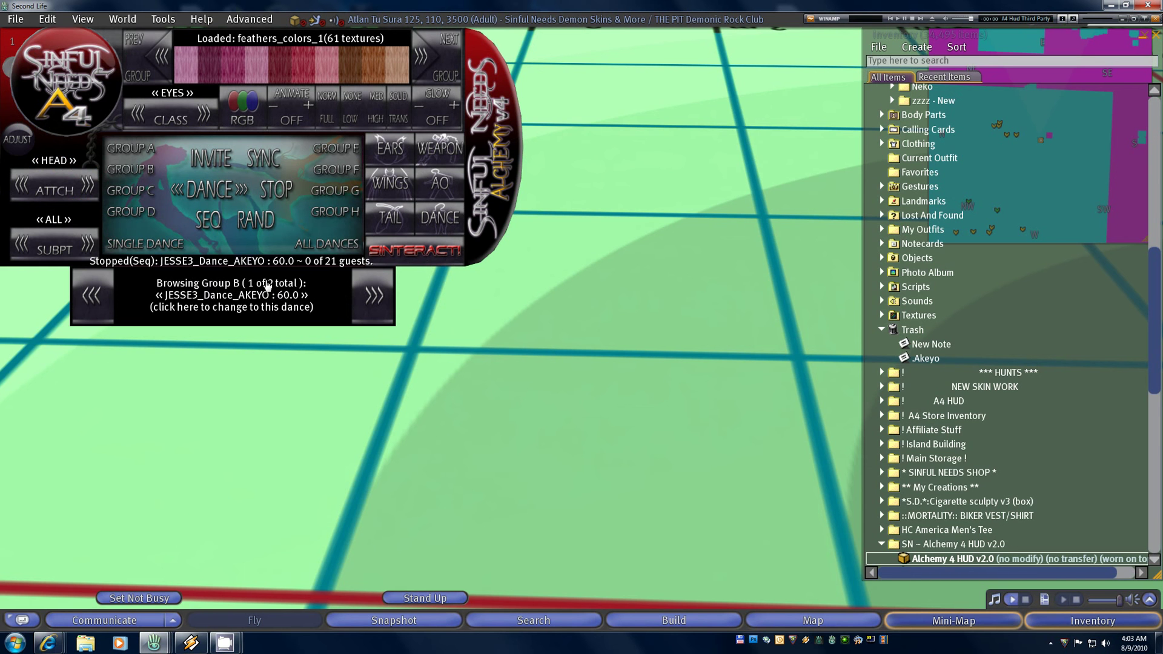
{"action": "left_click", "coordinate": [373, 298]}
{"action": "left_click", "coordinate": [373, 298]}
{"action": "left_click", "coordinate": [373, 298]}
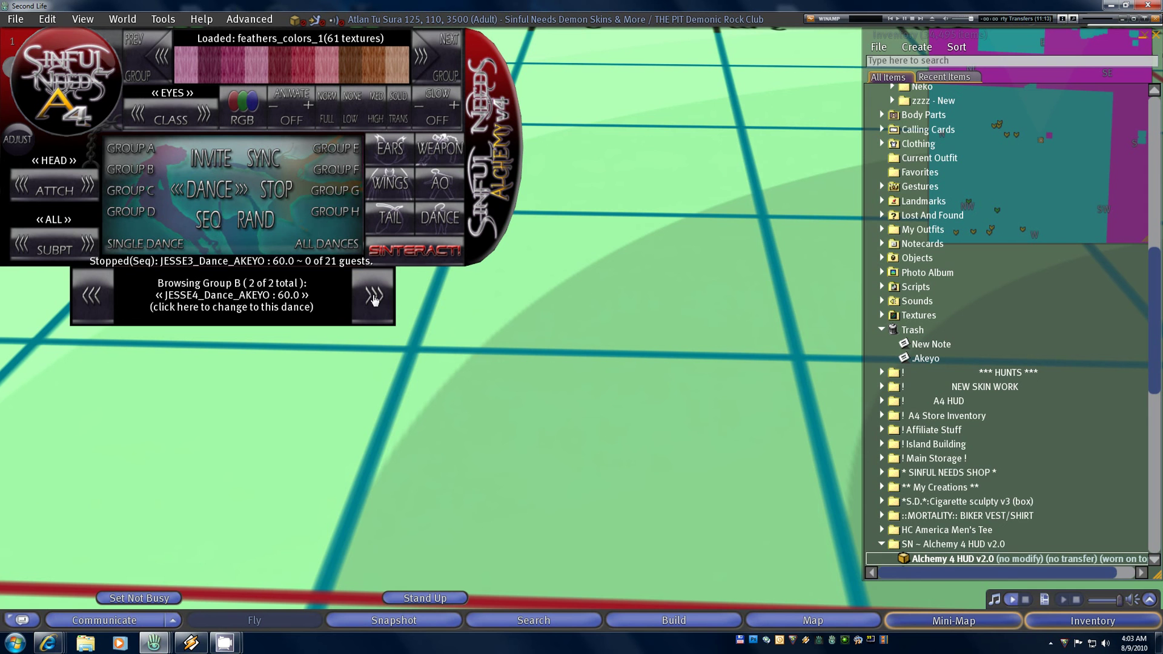
{"action": "left_click", "coordinate": [374, 298]}
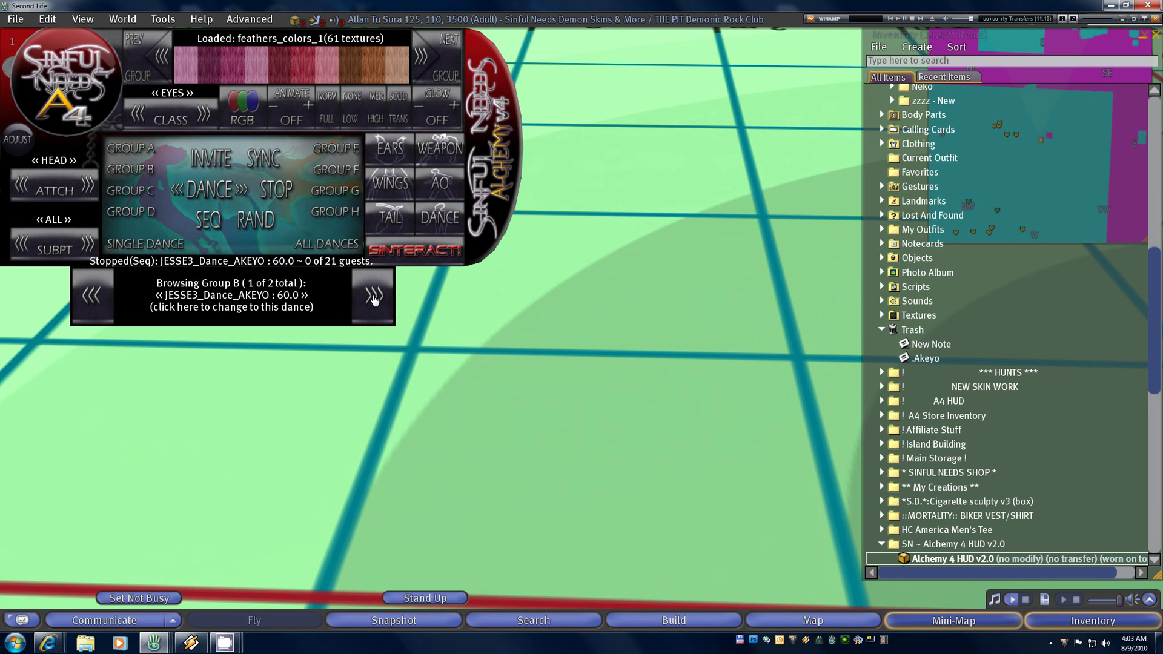
Try All Dances and Single Dance modes, ending on JESSE4_Dance_AKEYO in All Dances
{"action": "left_click", "coordinate": [328, 243]}
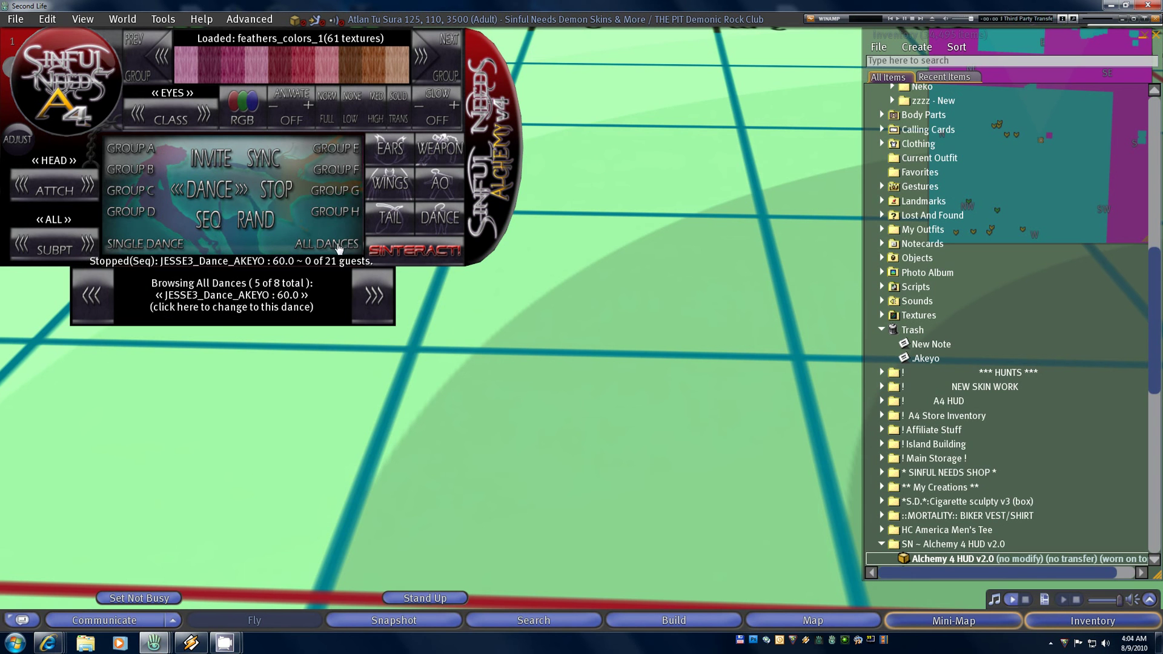
{"action": "left_click", "coordinate": [154, 247]}
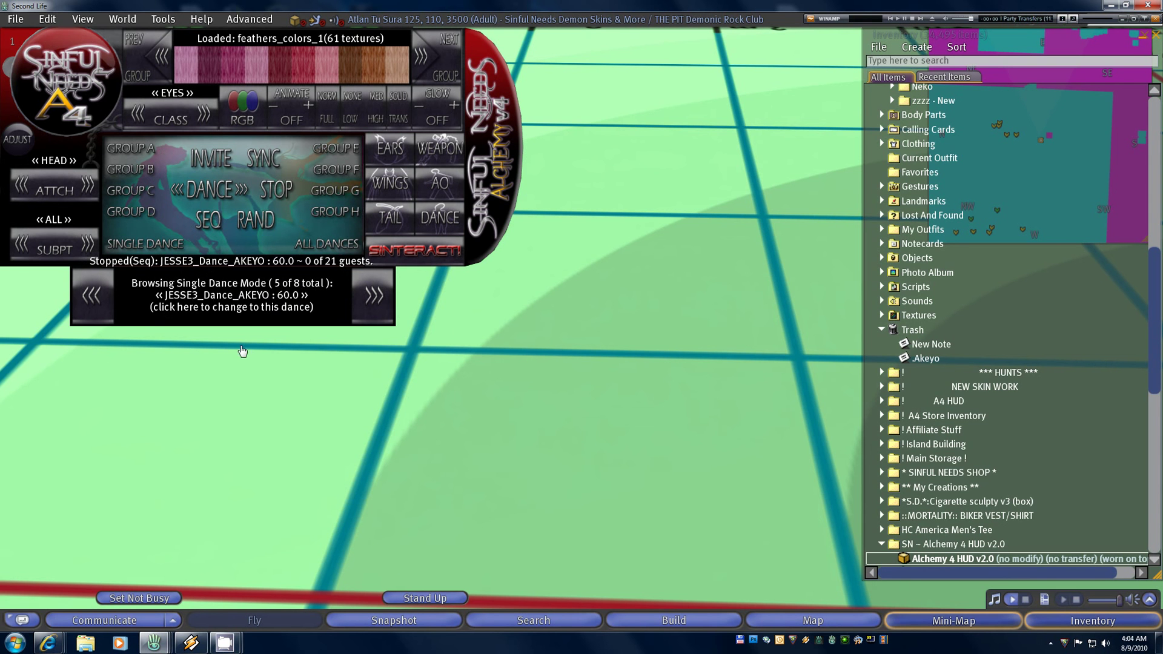
{"action": "left_click", "coordinate": [334, 244]}
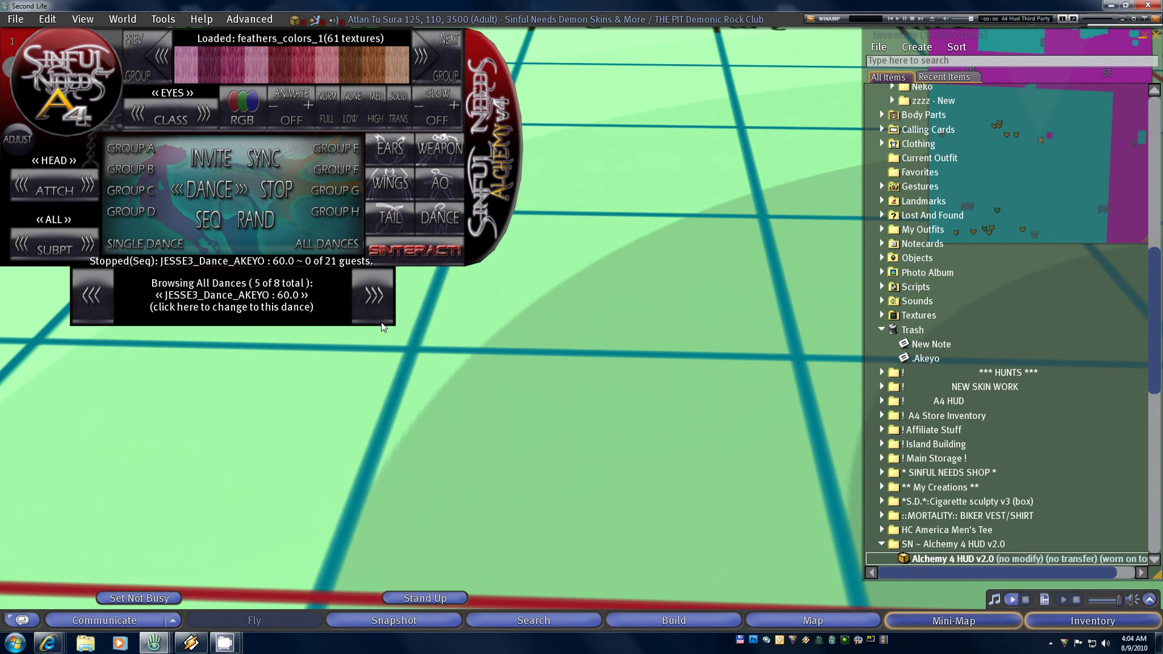
{"action": "left_click", "coordinate": [372, 298]}
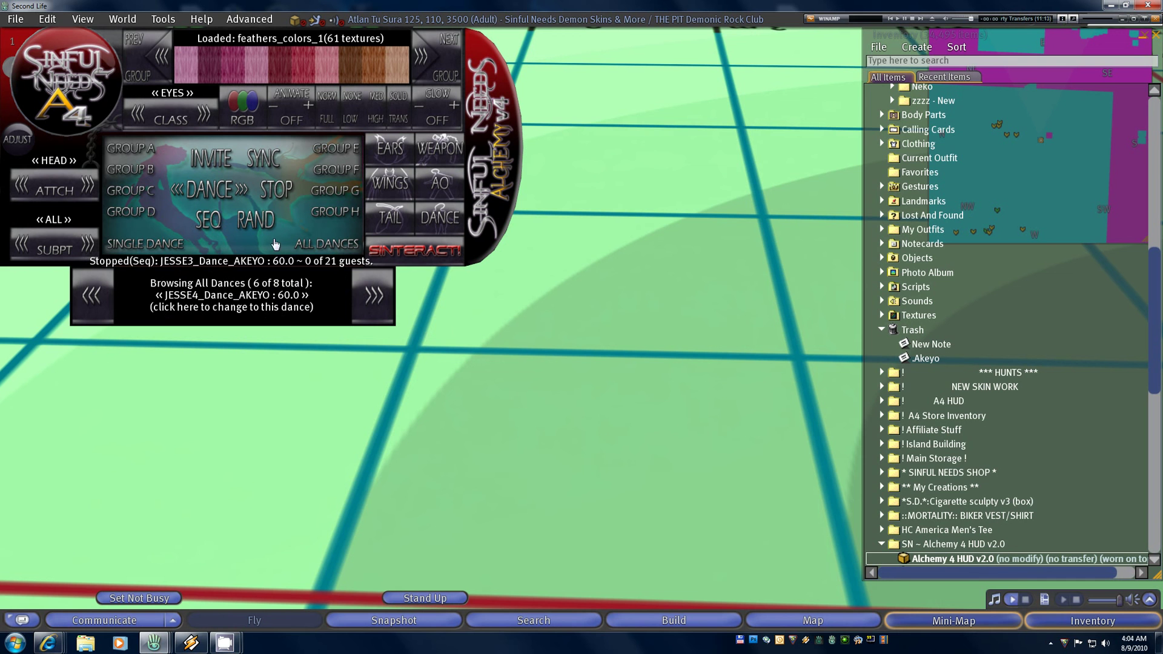
Hide the dance browser and choose HUD Option > DHUD Core > Show Core
{"action": "left_click", "coordinate": [441, 220]}
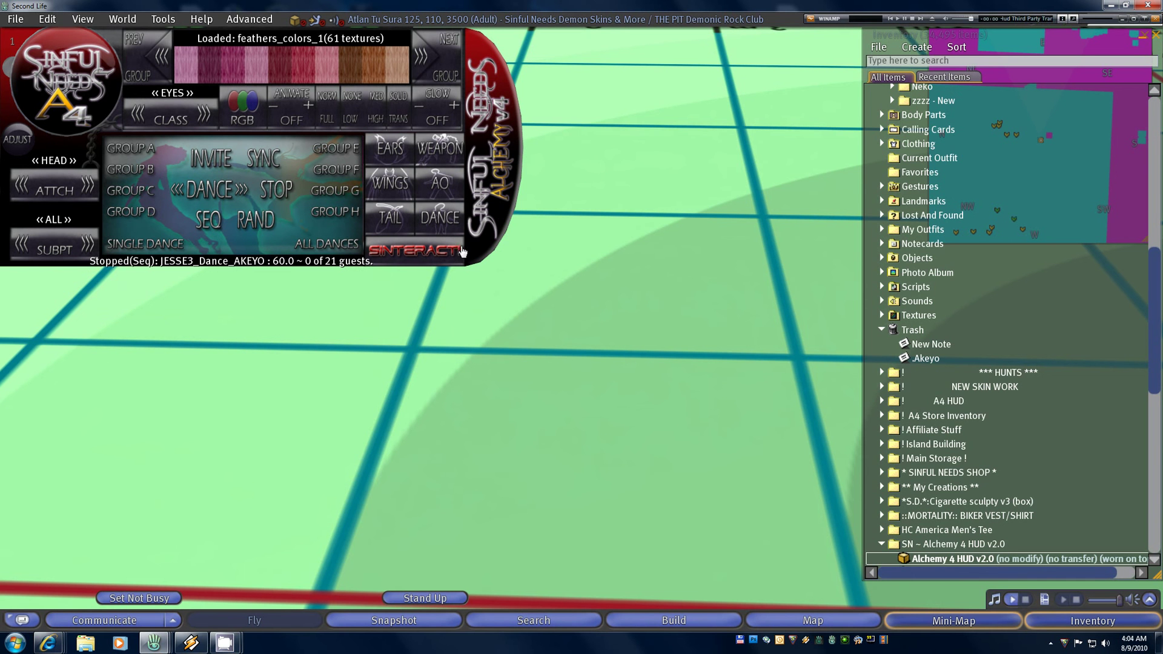
{"action": "left_click", "coordinate": [84, 100]}
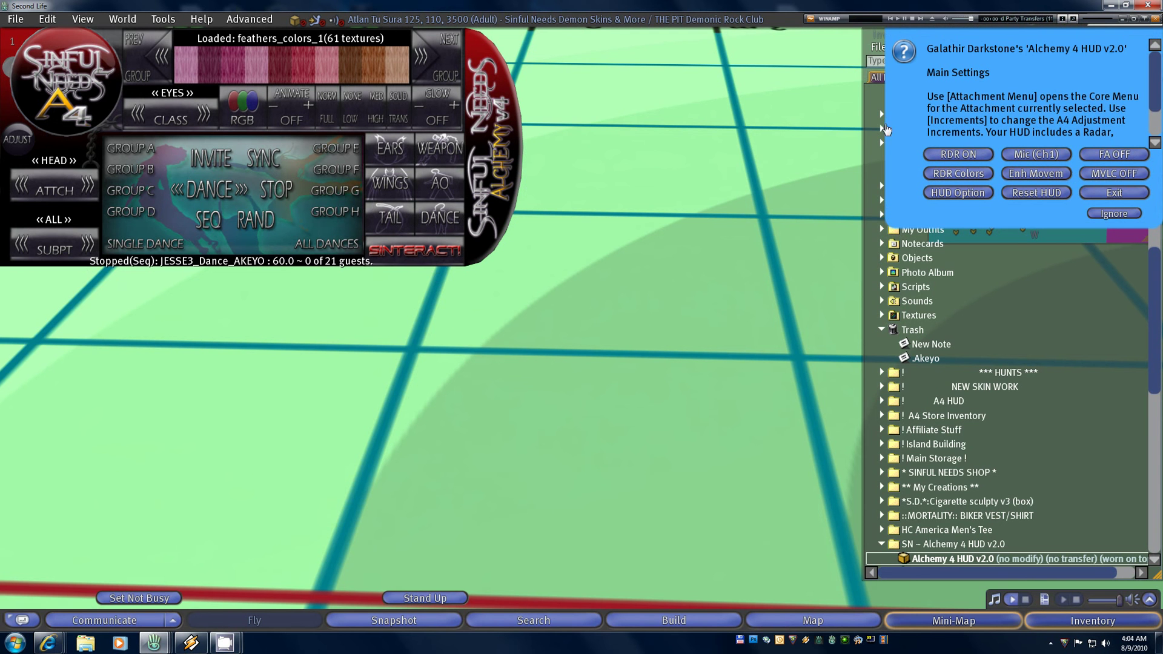
{"action": "left_click", "coordinate": [971, 192]}
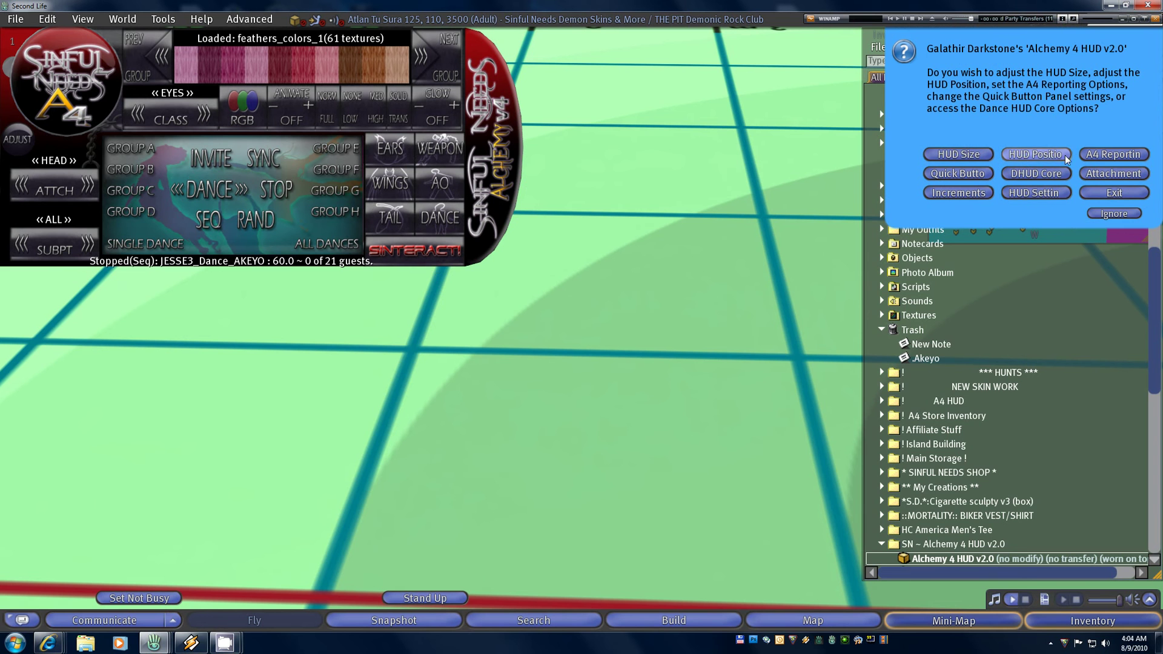
{"action": "left_click", "coordinate": [1030, 172]}
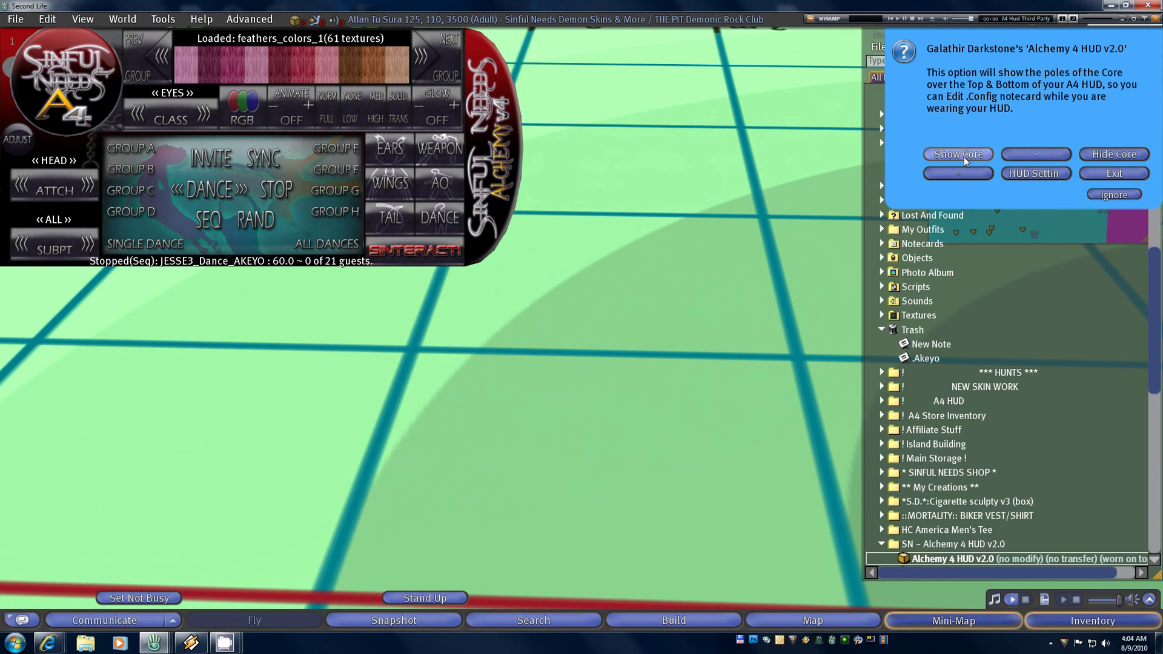
{"action": "left_click", "coordinate": [963, 155]}
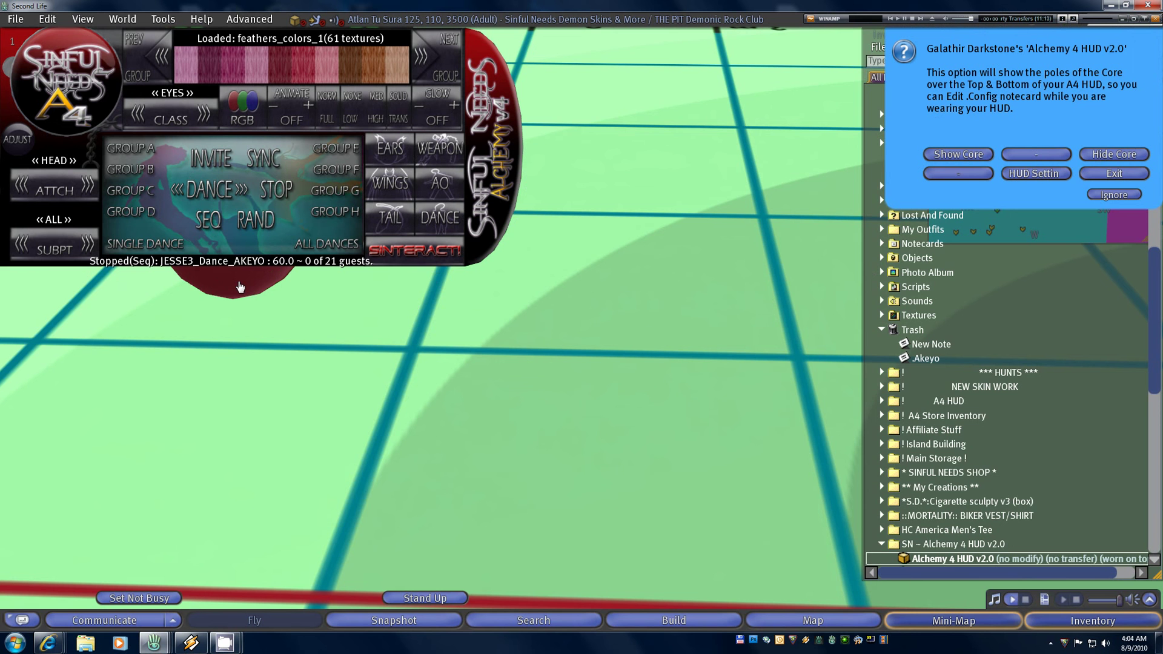
Edit the Core as a linked part and open its .Config notecard from Contents
{"action": "right_click", "coordinate": [268, 291]}
{"action": "left_click", "coordinate": [257, 297]}
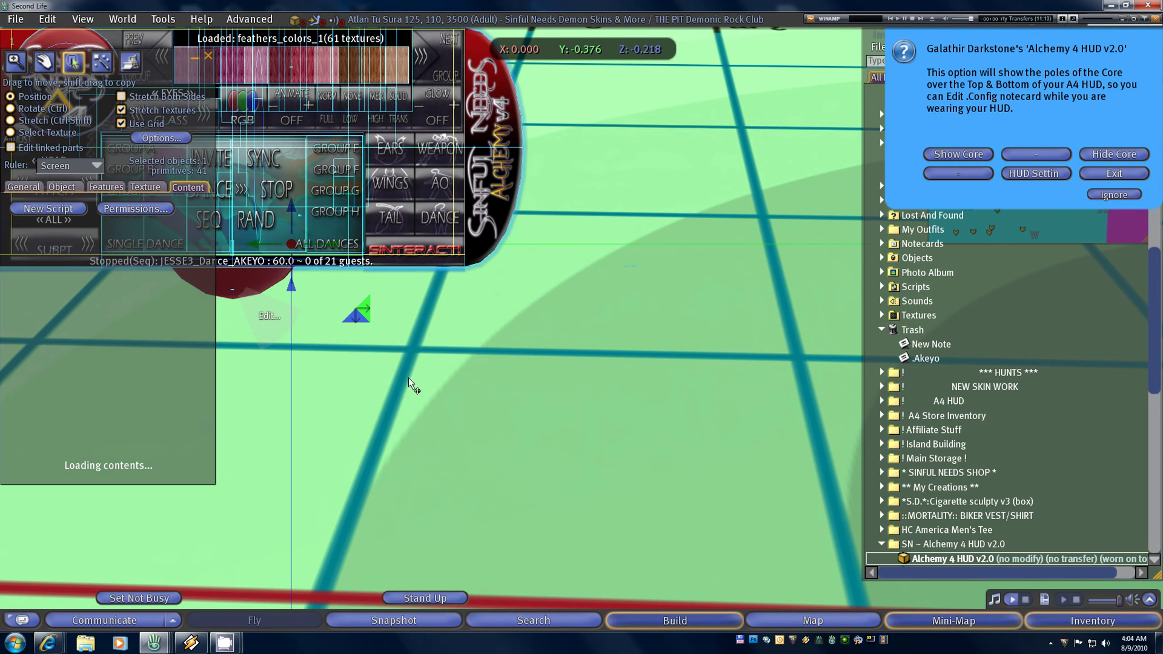
{"action": "left_click", "coordinate": [11, 147]}
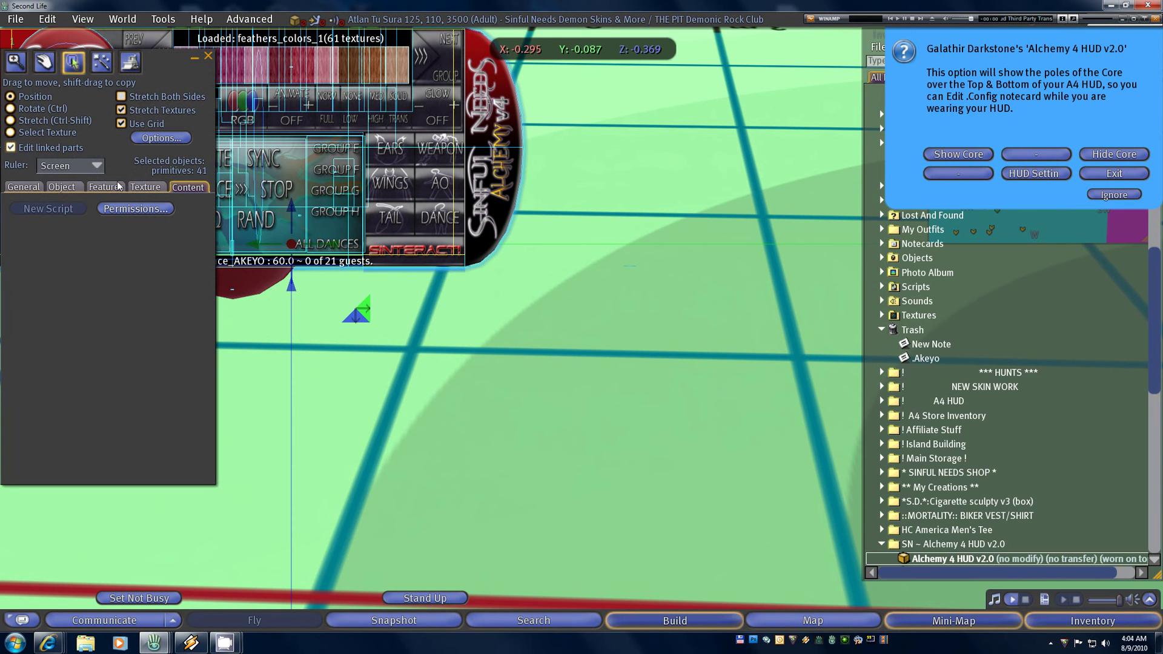
{"action": "left_click", "coordinate": [252, 276]}
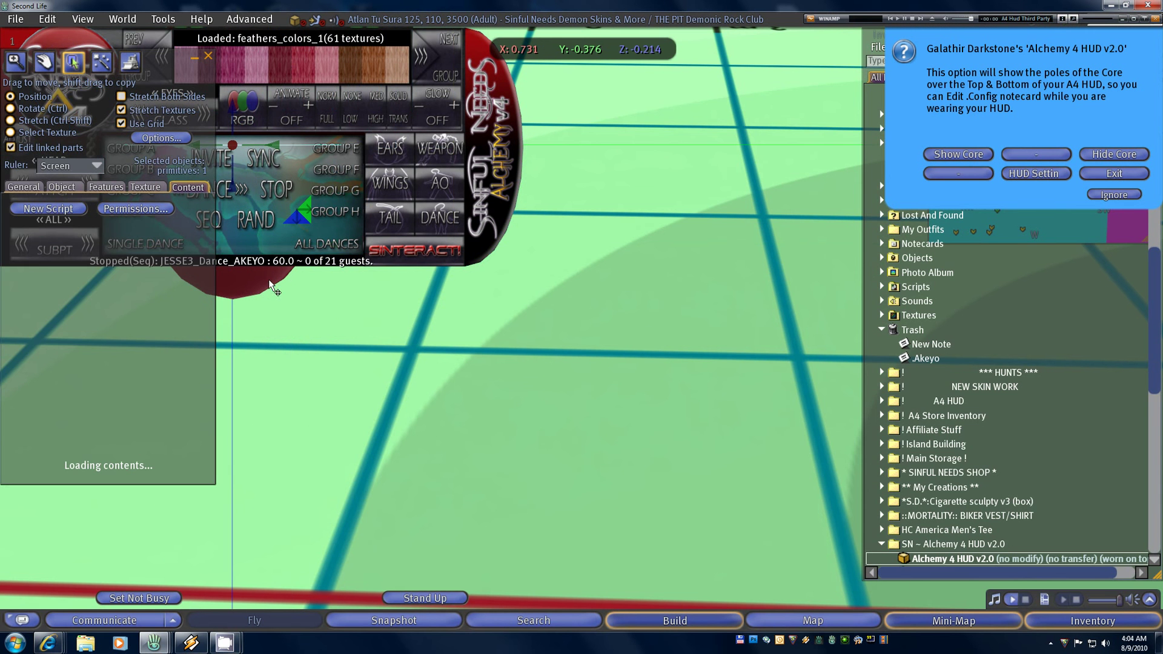
{"action": "left_click_drag", "start_coordinate": [145, 57], "coordinate": [709, 113]}
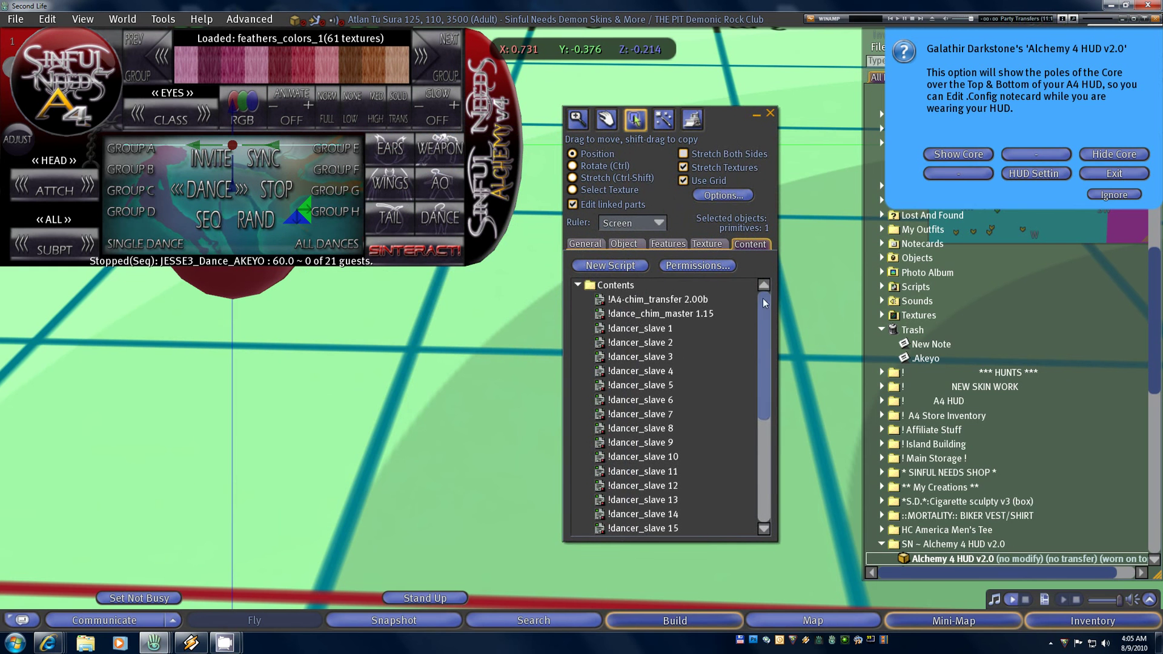
{"action": "left_click_drag", "start_coordinate": [762, 298], "coordinate": [773, 491]}
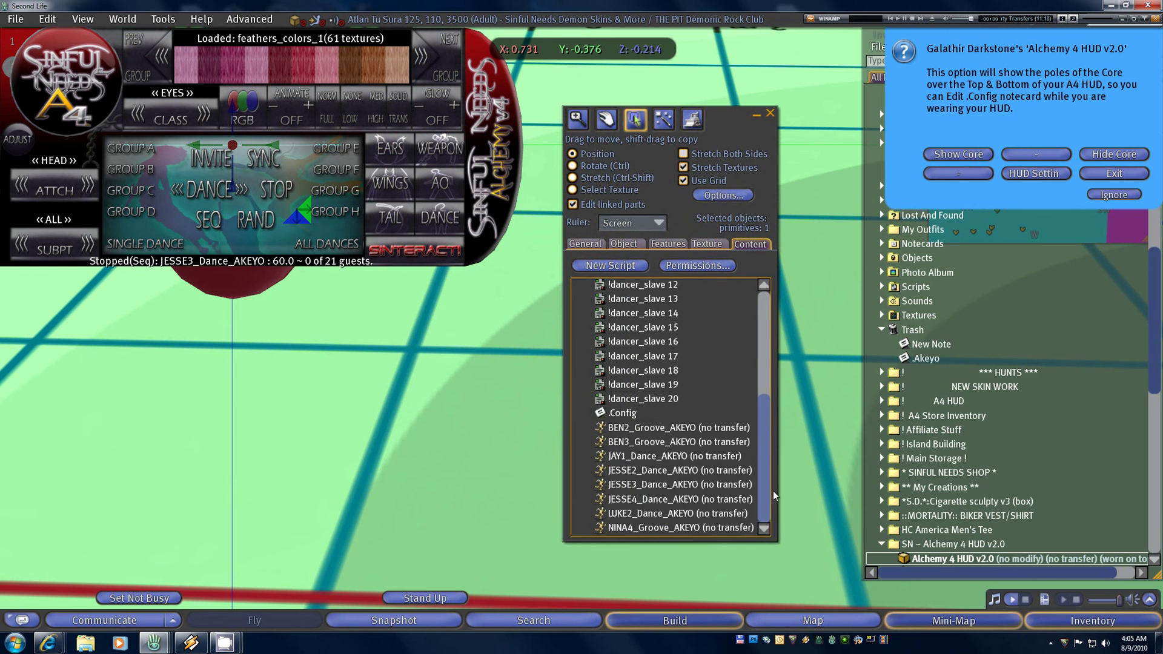
{"action": "double_click", "coordinate": [624, 414]}
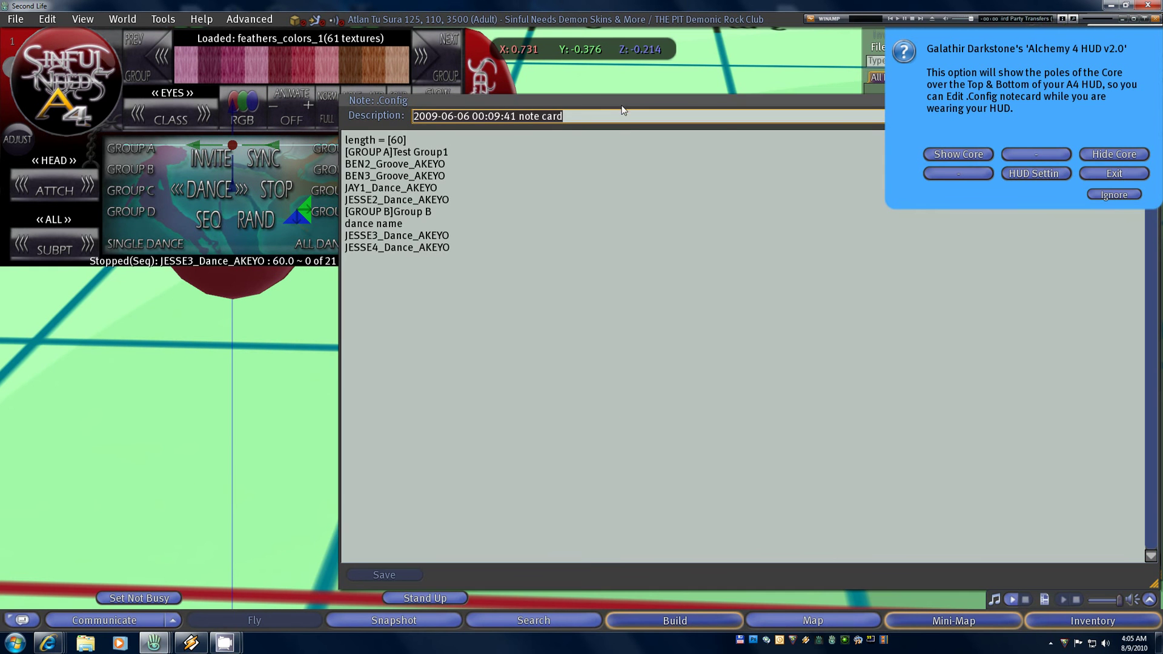
Append durations :20, :20, :30 and :10 to the Group A dances and save
{"action": "left_click_drag", "start_coordinate": [624, 105], "coordinate": [380, 97]}
{"action": "left_click", "coordinate": [230, 154]}
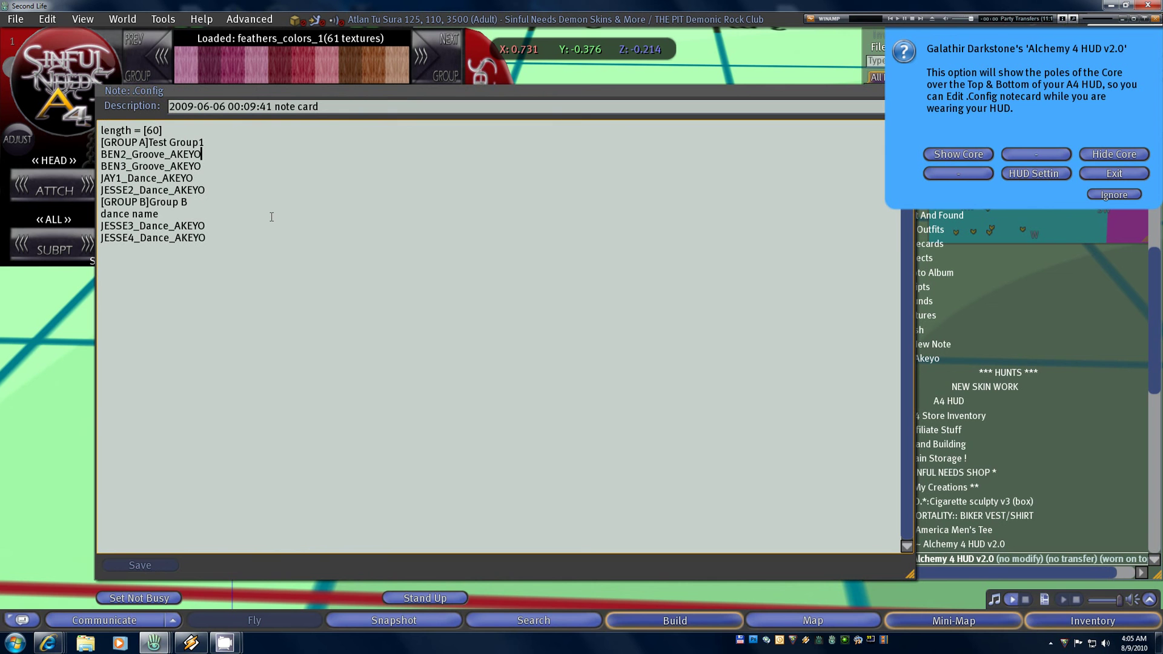
{"action": "type", "text": ":"}
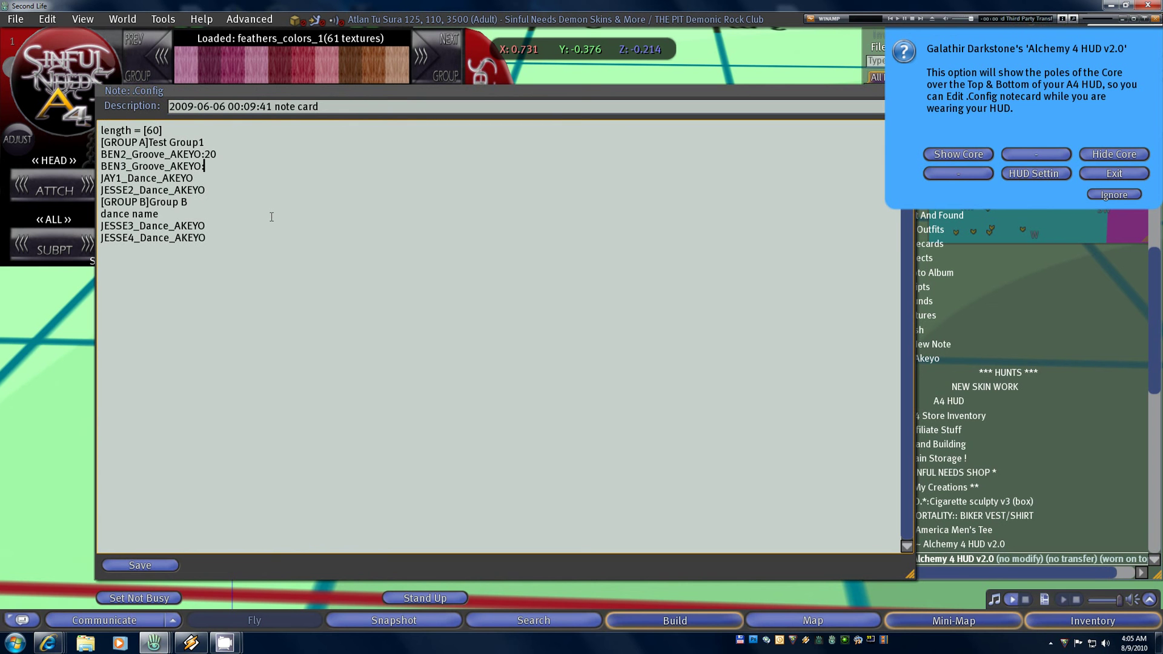
{"action": "type", "text": "20"}
{"action": "type", "text": "10"}
{"action": "left_click", "coordinate": [143, 563]}
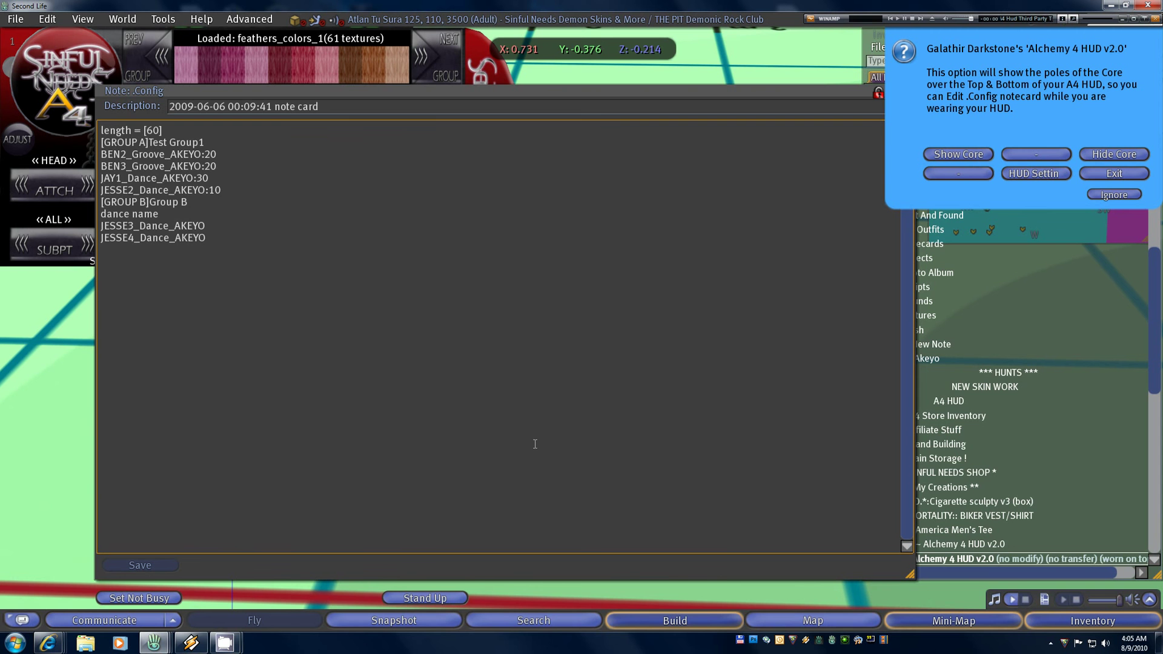
Close the notecard and edit window, then hide the Core and exit settings
{"action": "key", "text": "ctrl+w"}
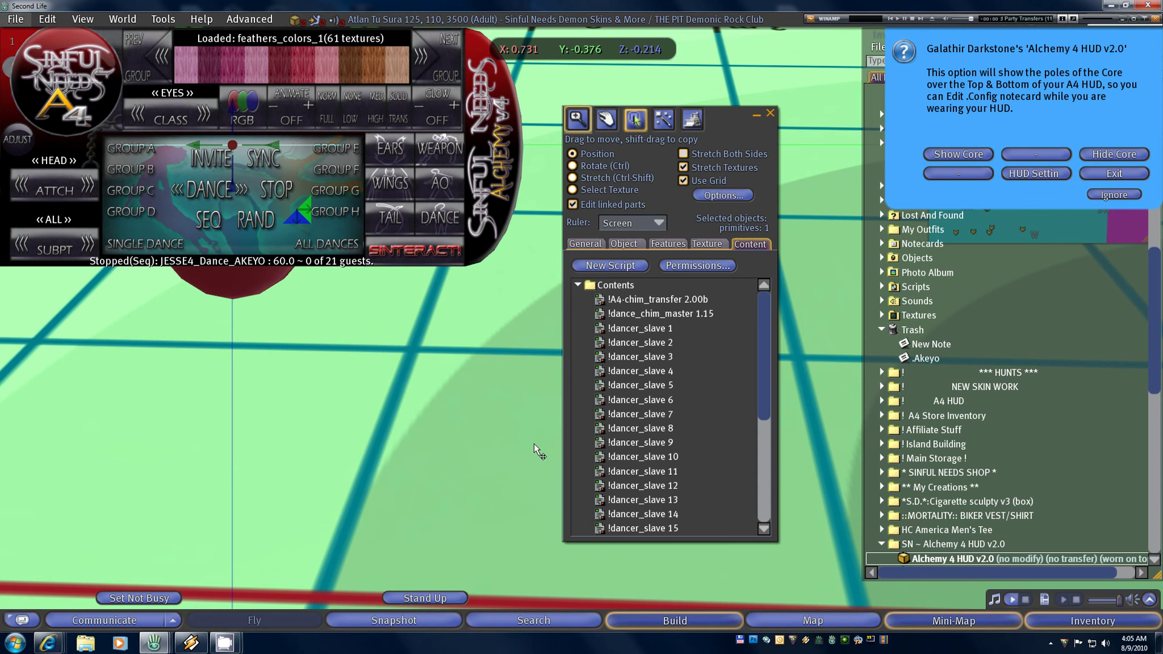
{"action": "left_click", "coordinate": [770, 113]}
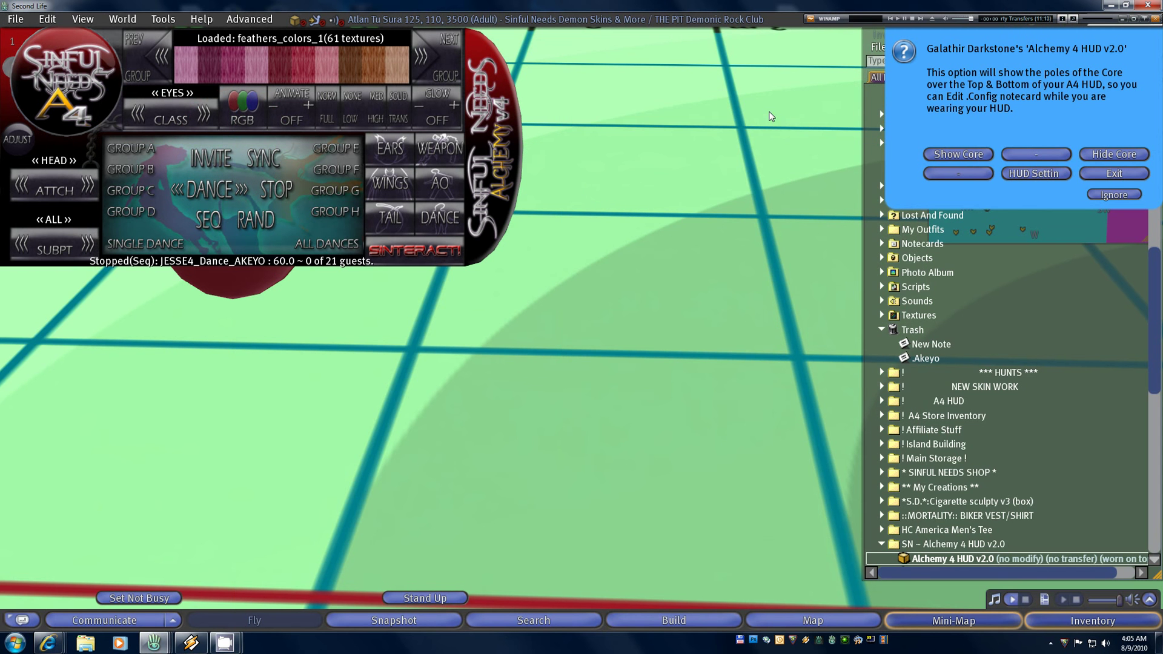
{"action": "left_click", "coordinate": [1121, 151]}
{"action": "left_click", "coordinate": [1121, 172]}
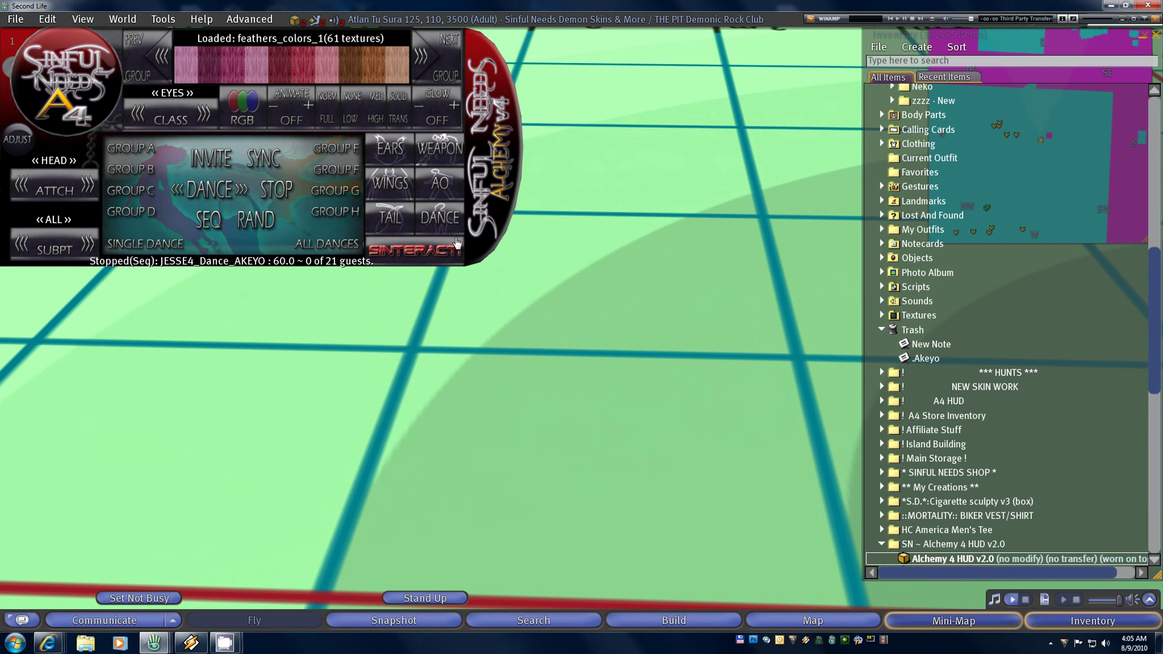
Reload the dances from the .Config notecard via INVITE > Main > Load
{"action": "left_click", "coordinate": [202, 164]}
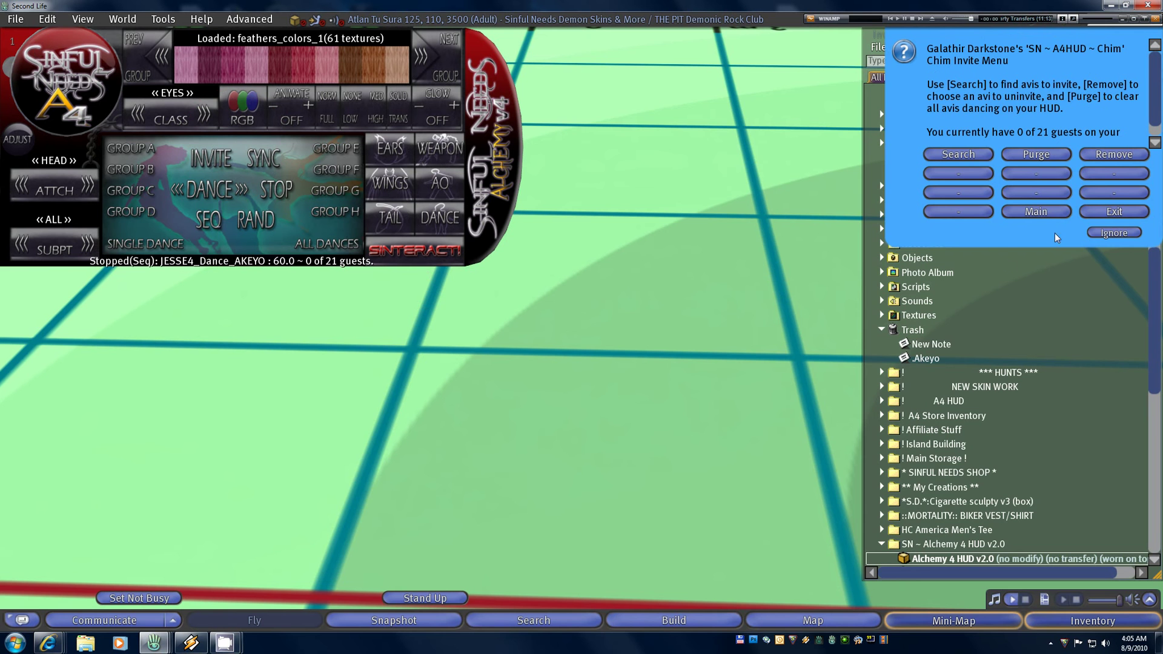
{"action": "left_click", "coordinate": [1035, 212]}
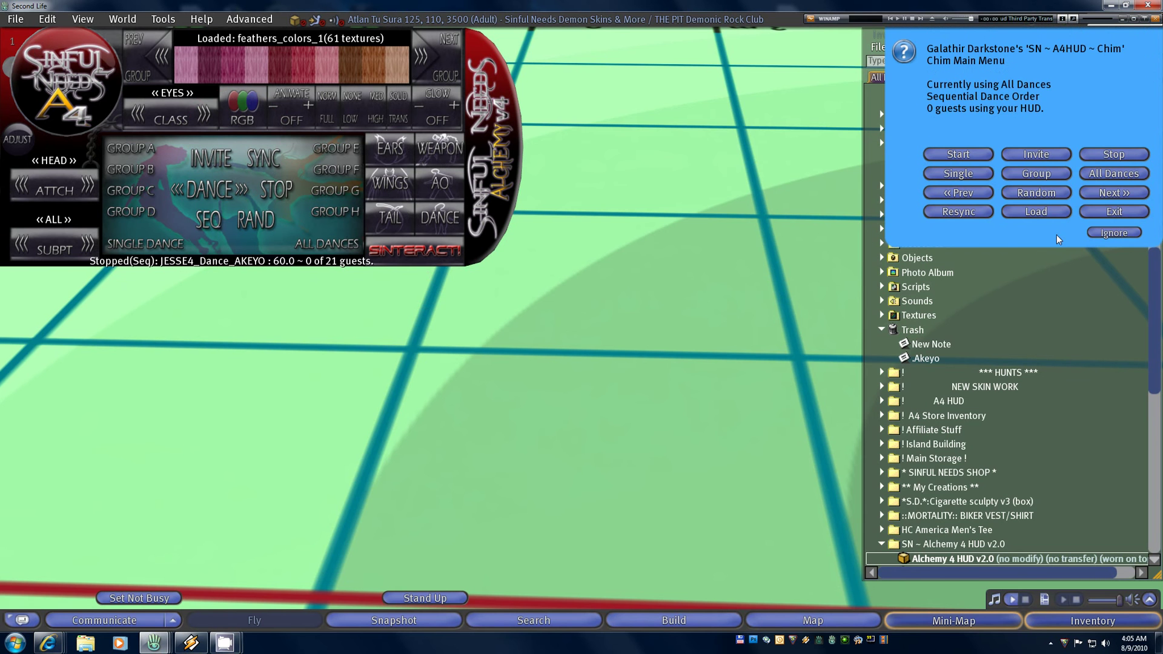
{"action": "left_click", "coordinate": [1035, 211]}
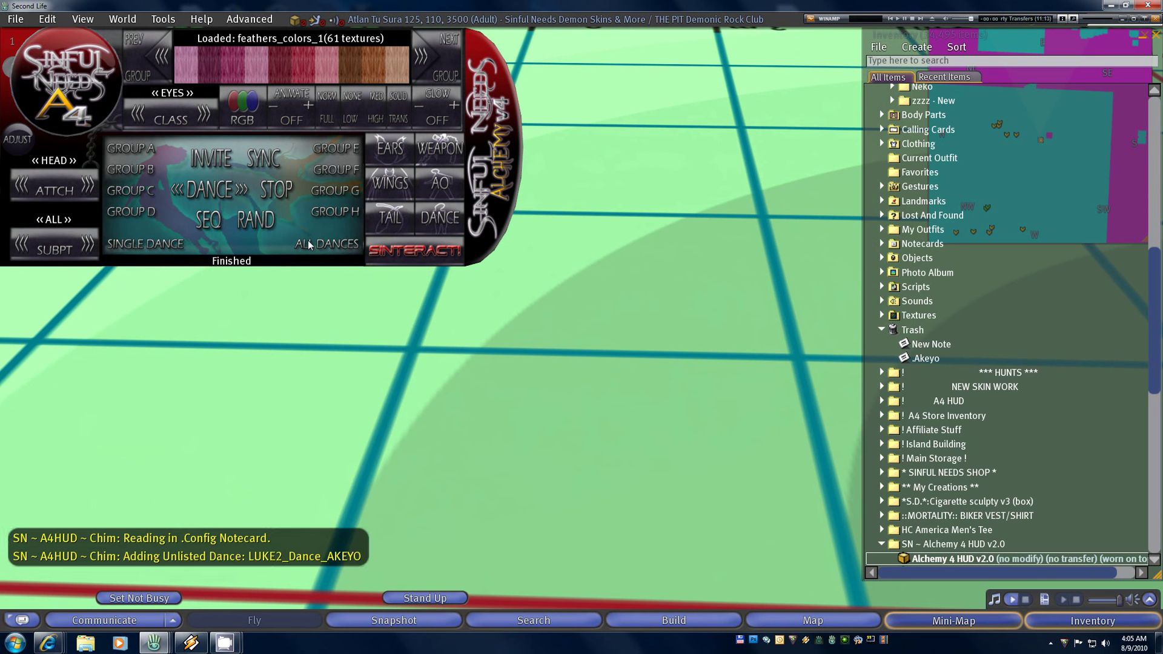
Step from BEN3 to JESSE4_Dance_AKEYO, confirming durations 20.0, 30.0, 10.0 and 60.0
{"action": "left_click", "coordinate": [439, 229]}
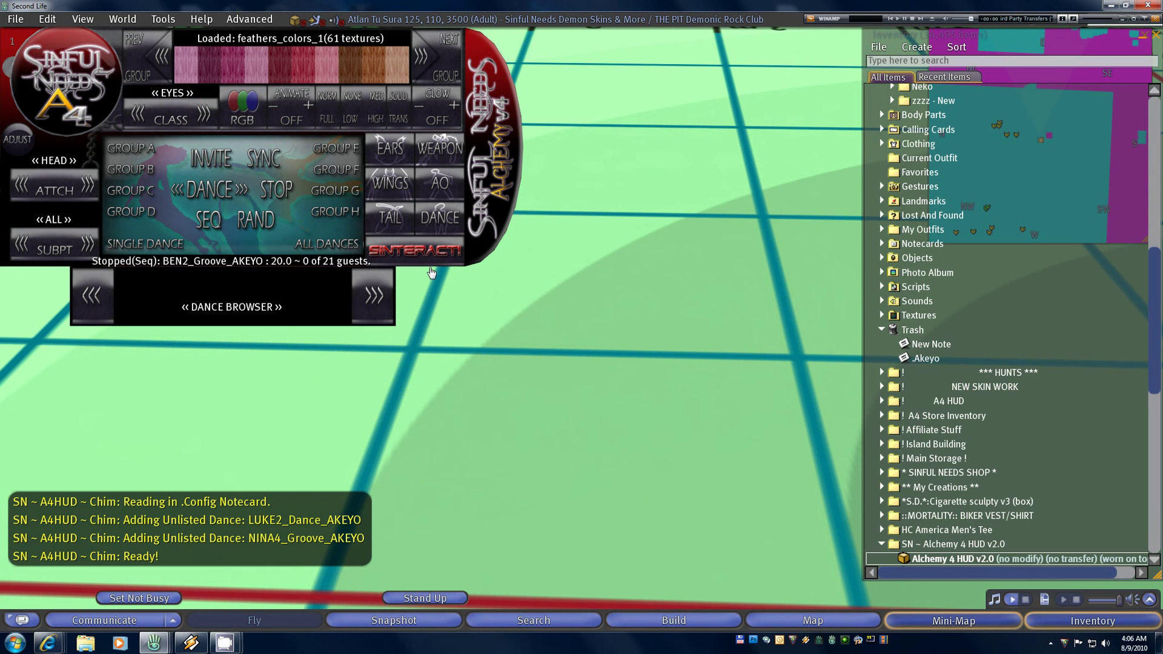
{"action": "left_click", "coordinate": [374, 297]}
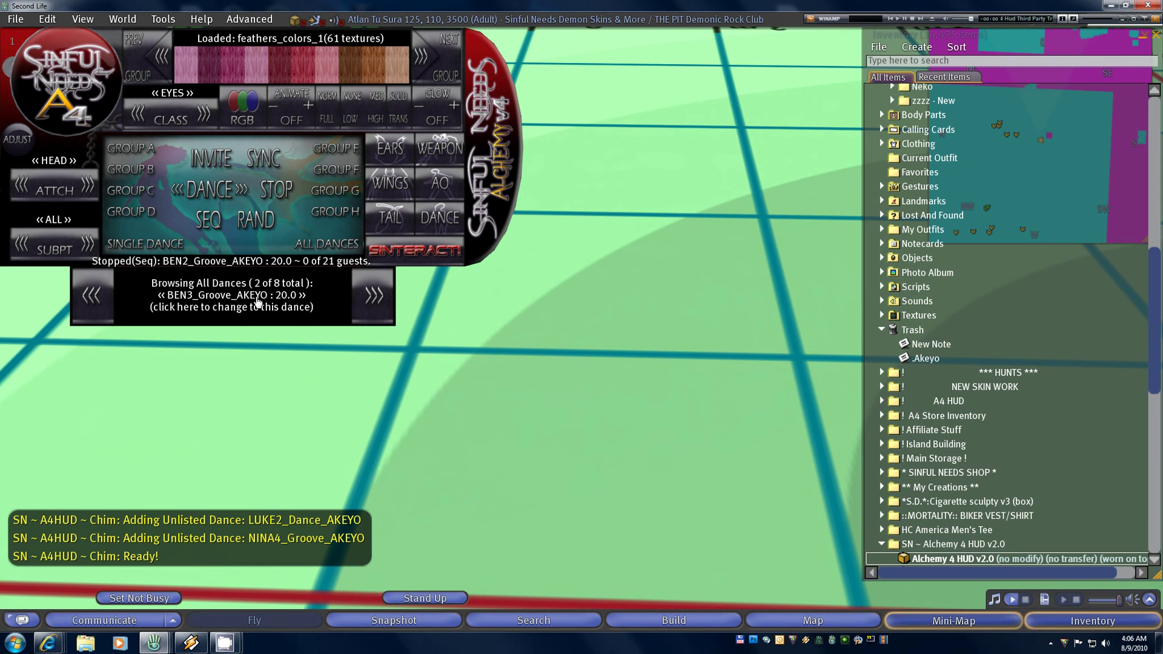
{"action": "left_click", "coordinate": [366, 303]}
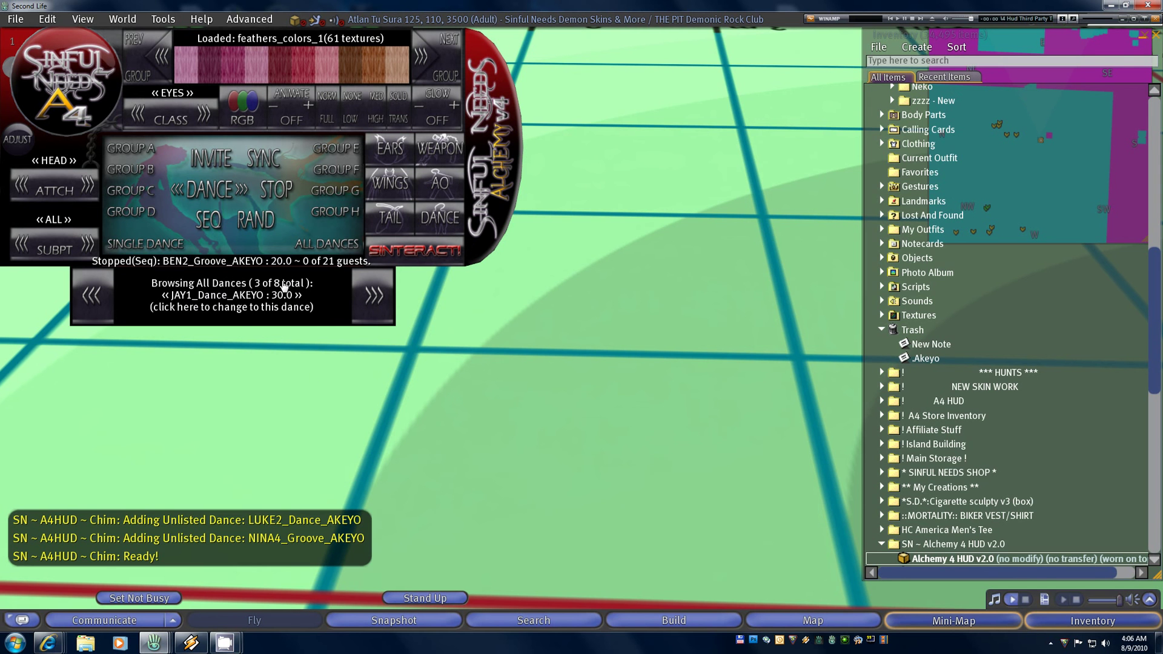
{"action": "left_click", "coordinate": [365, 298]}
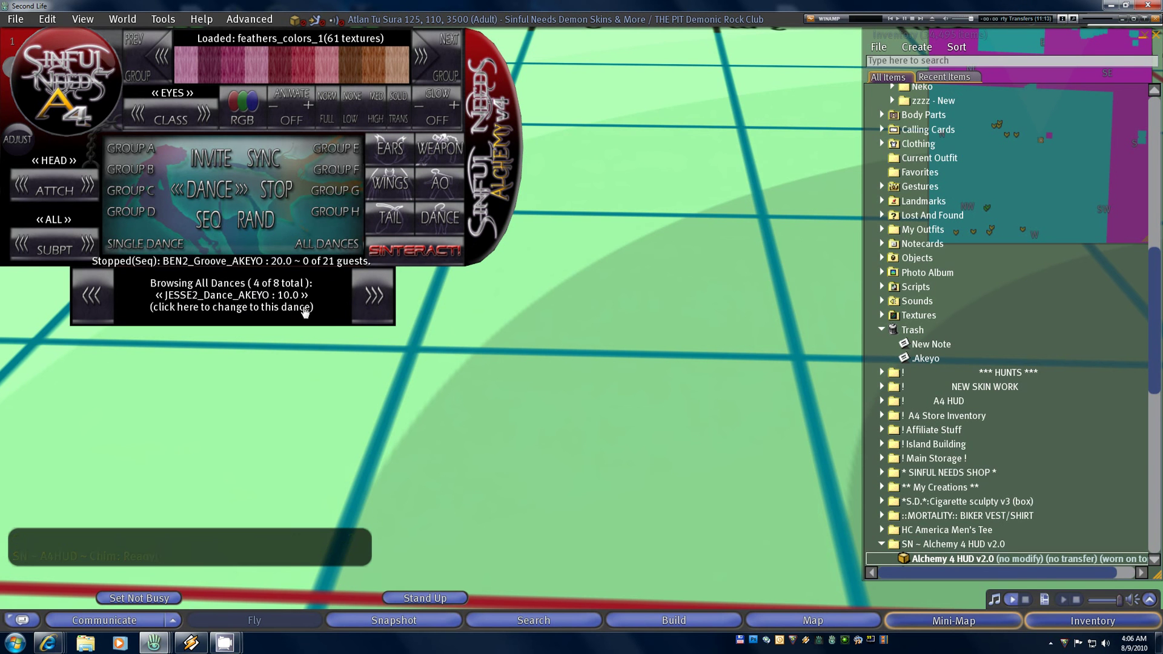
{"action": "left_click", "coordinate": [366, 297]}
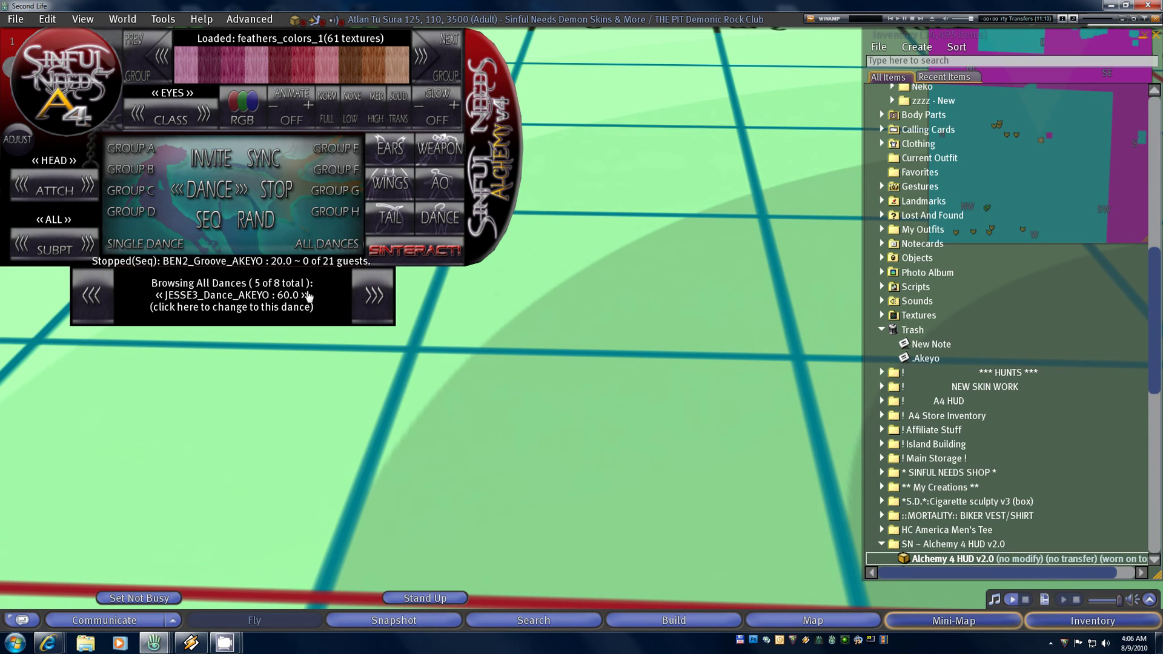
{"action": "left_click", "coordinate": [372, 302]}
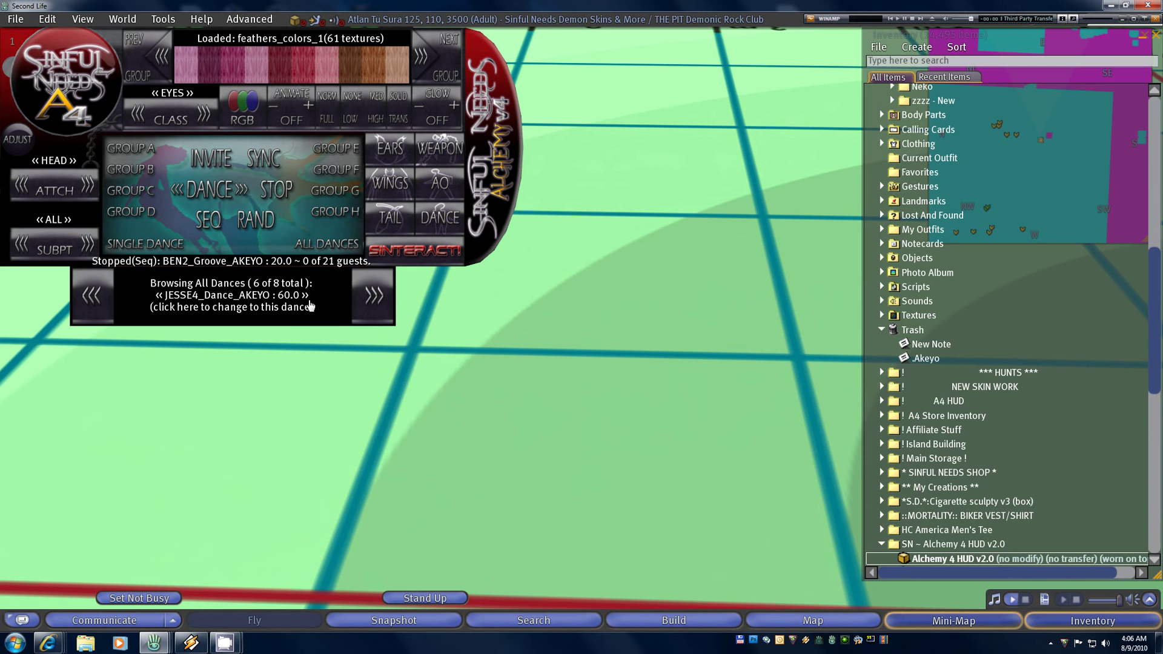